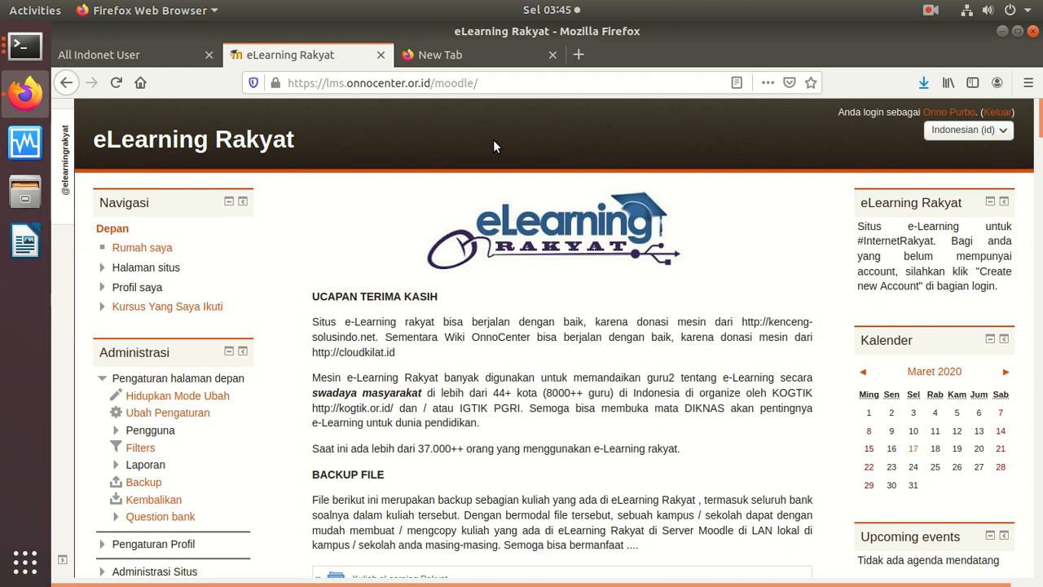
Step: Open the Test Online Sekolah (TOS) course from the 'Kursus Yang Saya Ikuti' course list
click(184, 305)
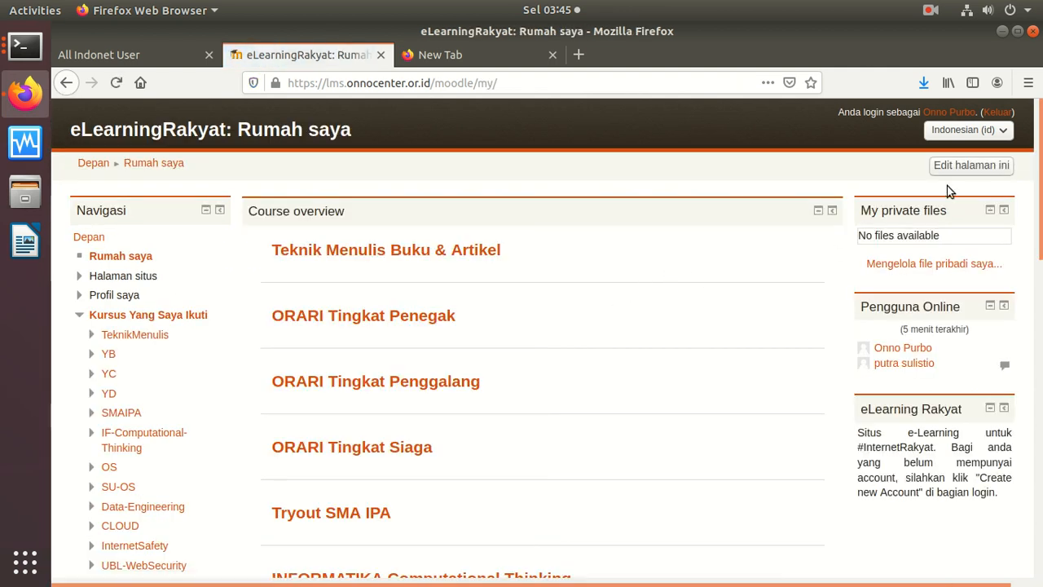
scroll(1015, 228, down, 4)
scroll(1013, 223, down, 6)
scroll(978, 321, down, 2)
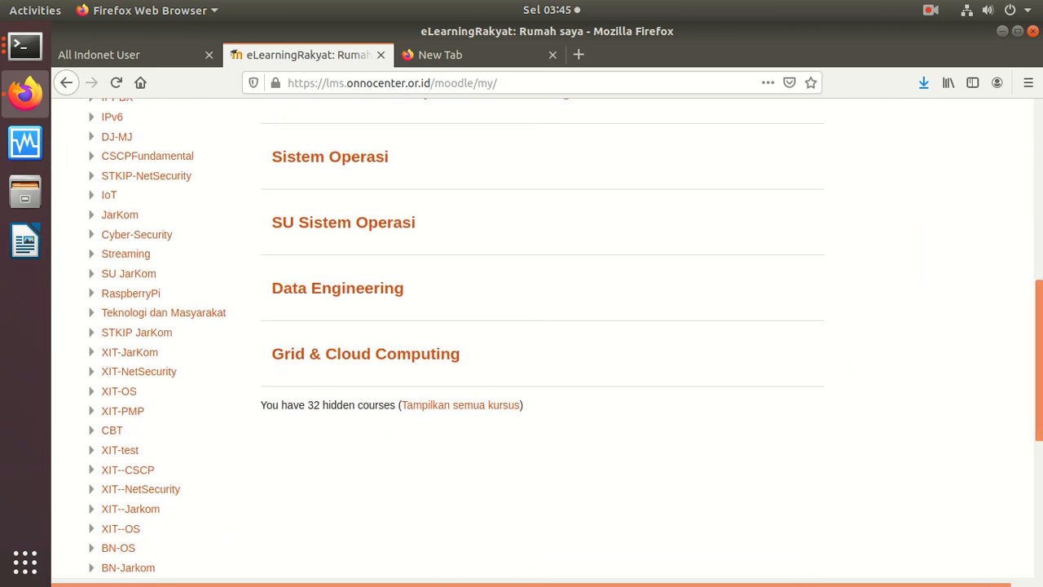
scroll(1002, 396, down, 6)
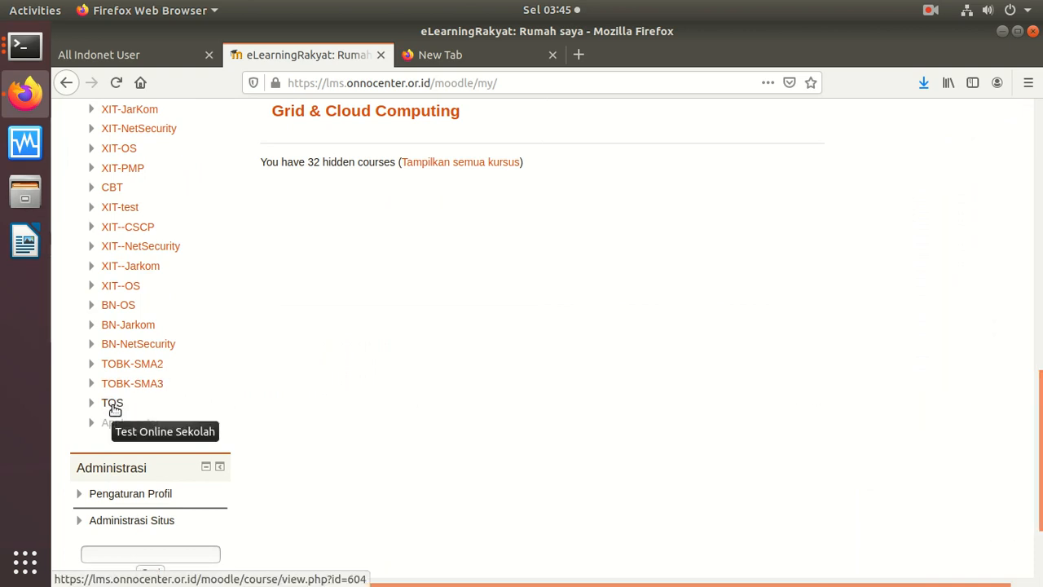
click(113, 404)
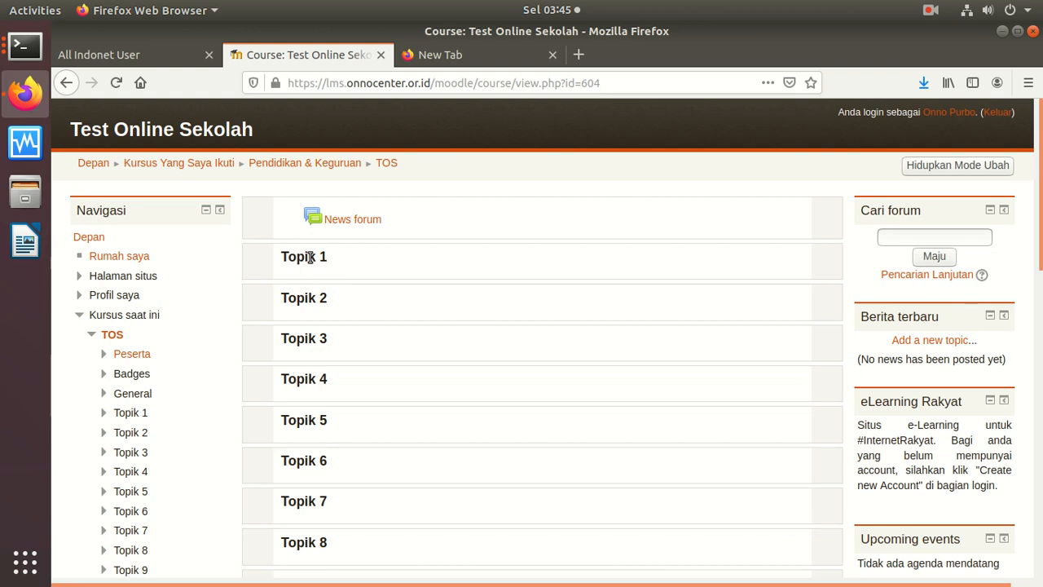
Step: Turn on editing mode ('Hidupkan Mode Ubah') for the TOS course
click(949, 168)
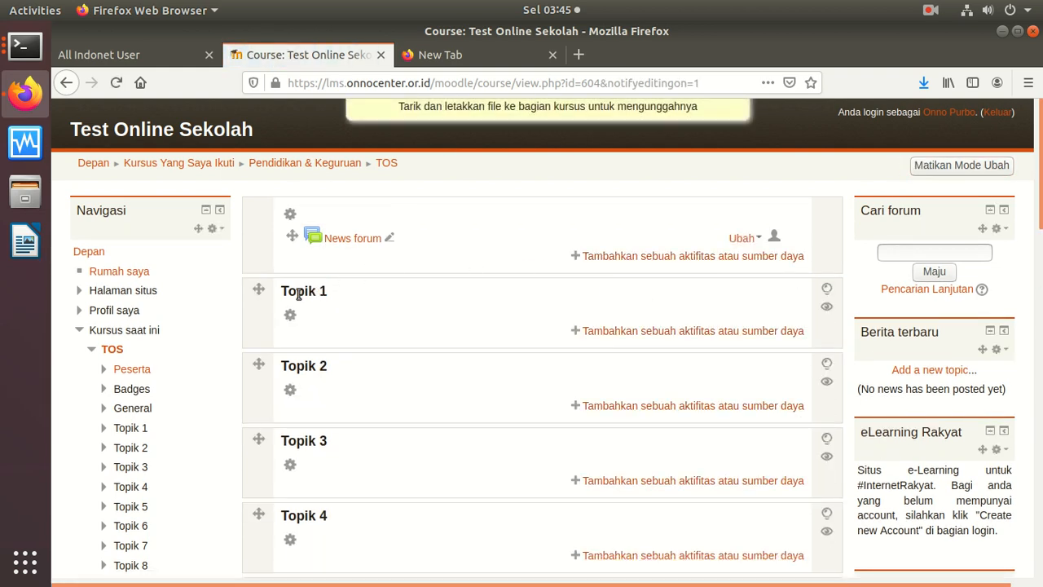
scroll(1040, 225, down, 1)
drag(1040, 225, 960, 566)
key(Home)
drag(1040, 224, 913, 582)
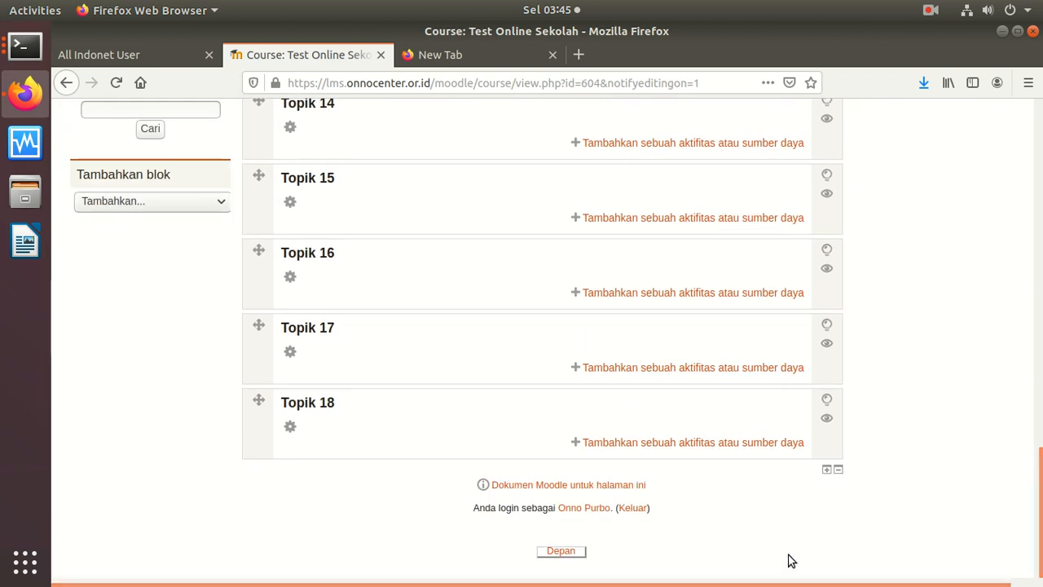
Step: Give section Topik 18 the custom name 'Test Matematika SD 1' and save it
click(290, 426)
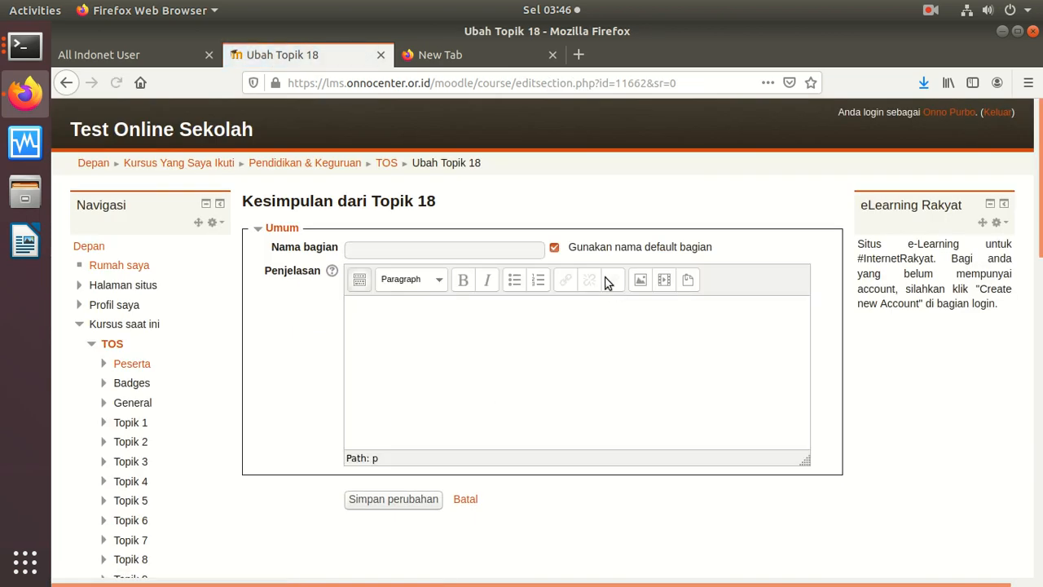
click(554, 248)
text(Tesdt Matematika SD 1)
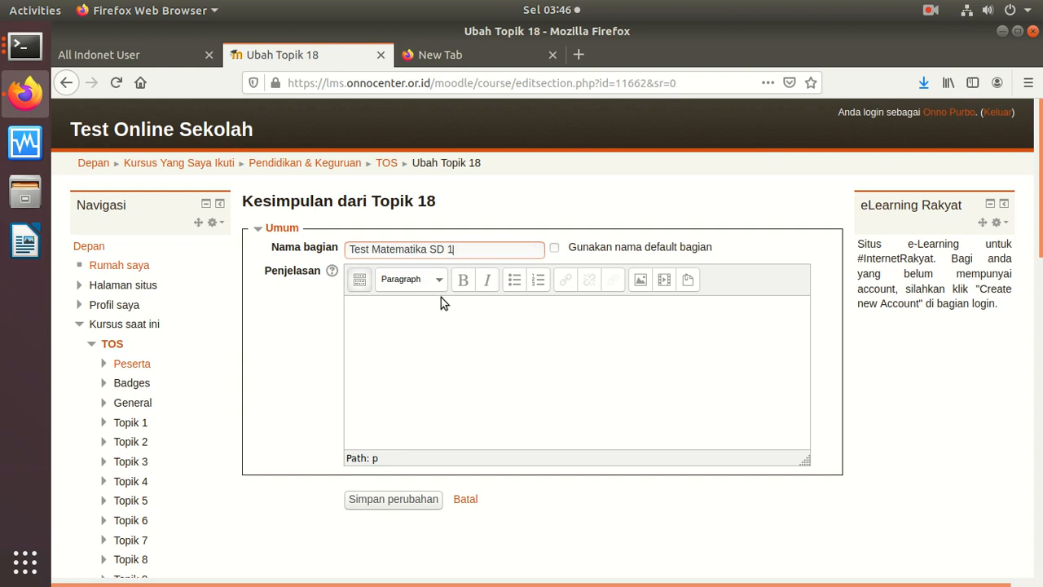
click(406, 500)
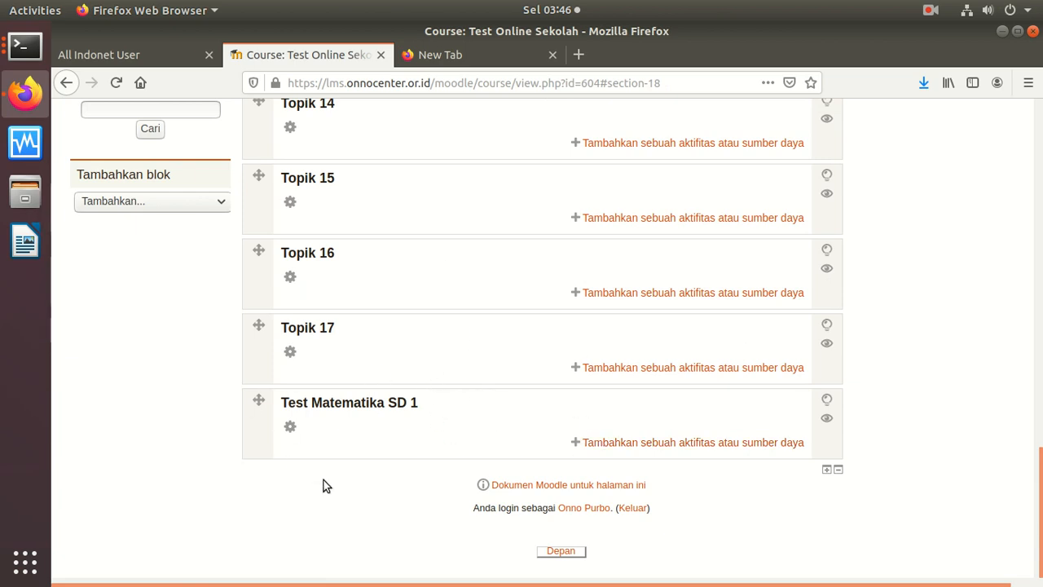
Step: Add a Kuis activity to the Test Matematika SD 1 section
click(645, 445)
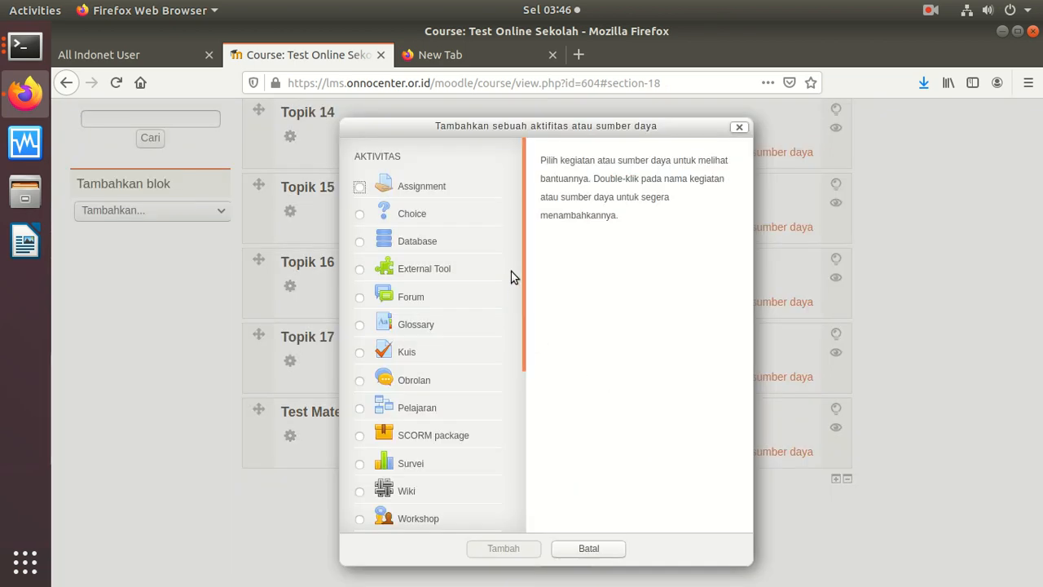
scroll(521, 261, down, 1)
click(359, 301)
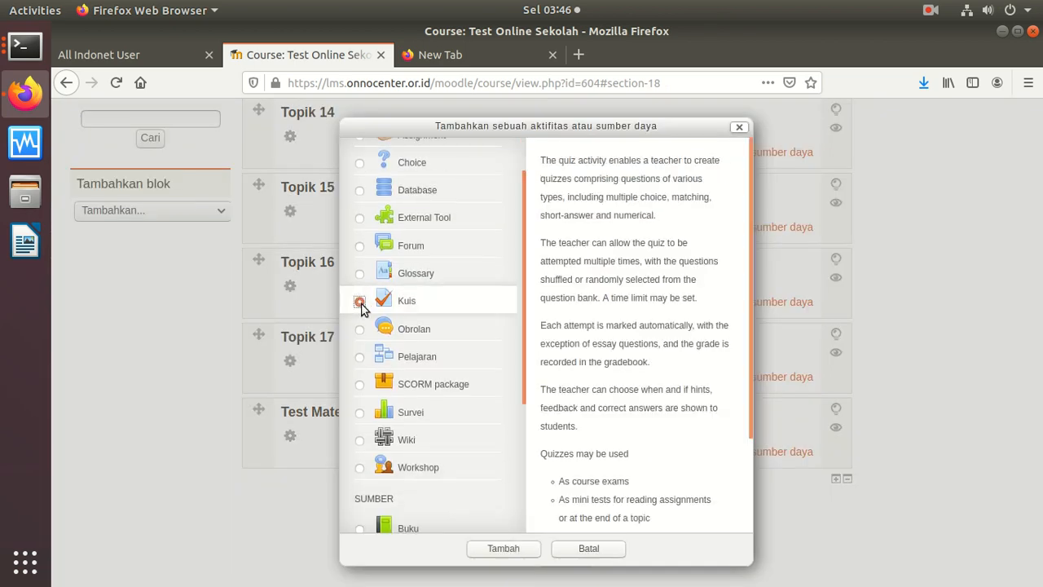
click(491, 548)
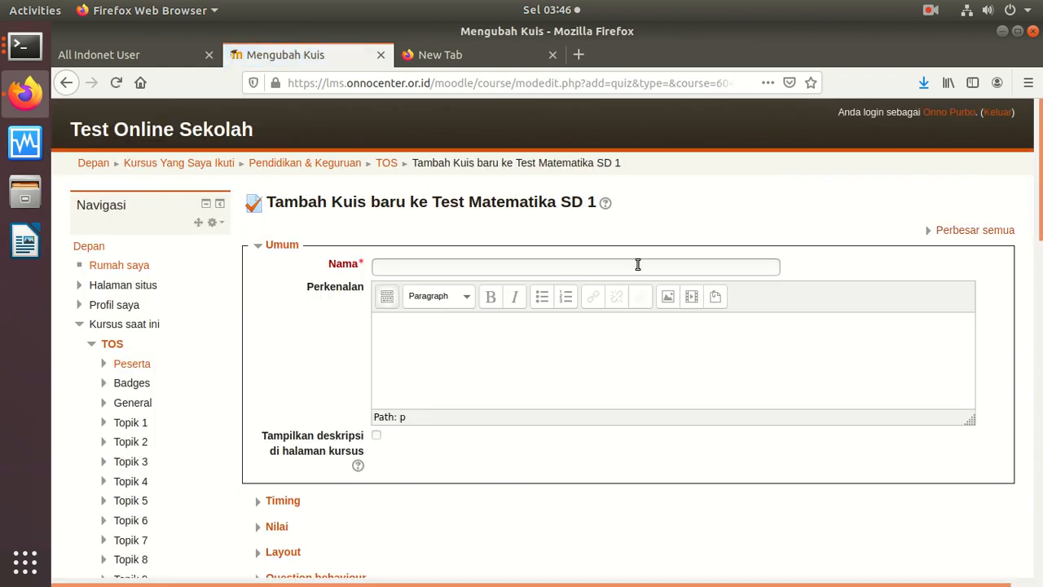
Step: Name the quiz 'Test Matematika SD Kelas 1' and paste the same text into Perkenalan
click(447, 269)
text(Test Matematika S)
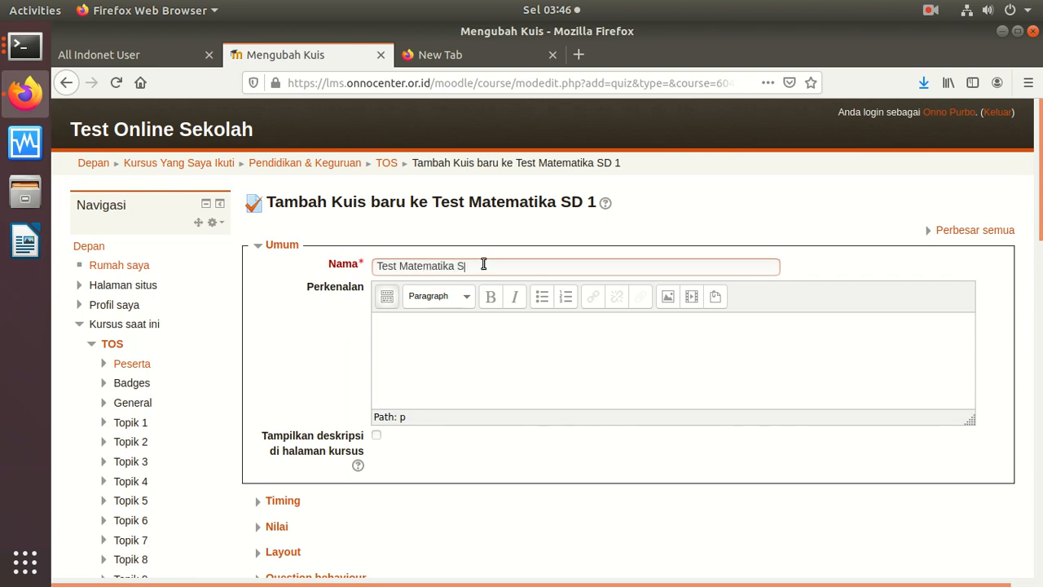
text(D Kelas 1)
drag(522, 265, 267, 264)
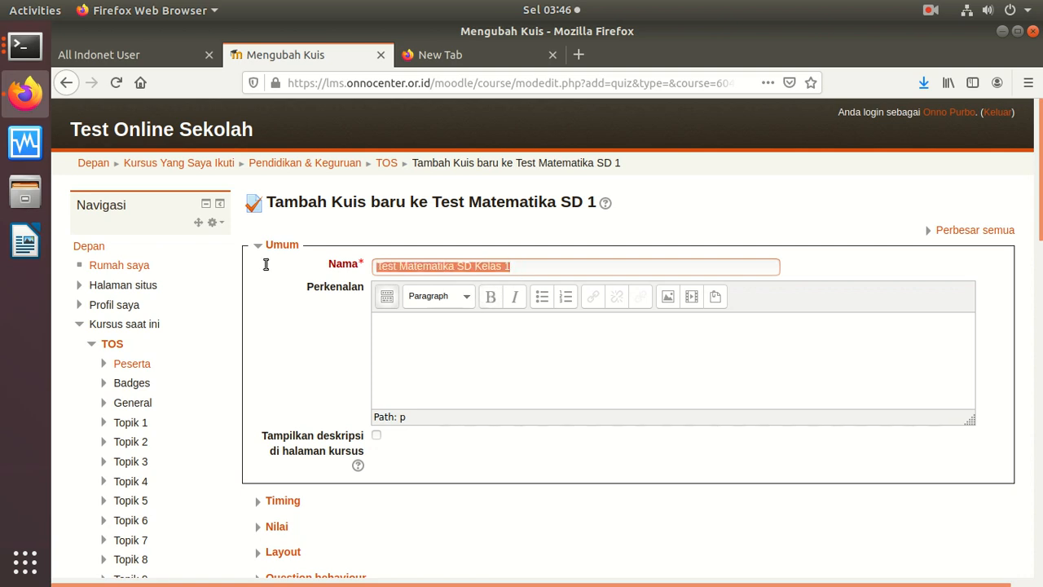
right_click(441, 269)
click(469, 320)
click(425, 341)
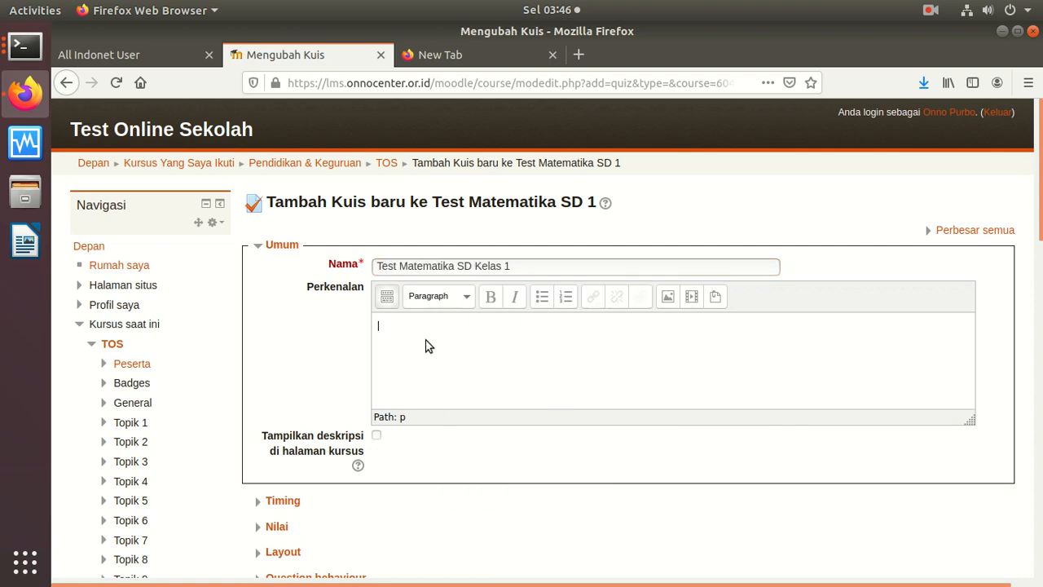
key(ctrl+v)
Step: Set a 1-day (hari) time limit, with open attempts submitted automatically when time expires
scroll(1025, 267, down, 5)
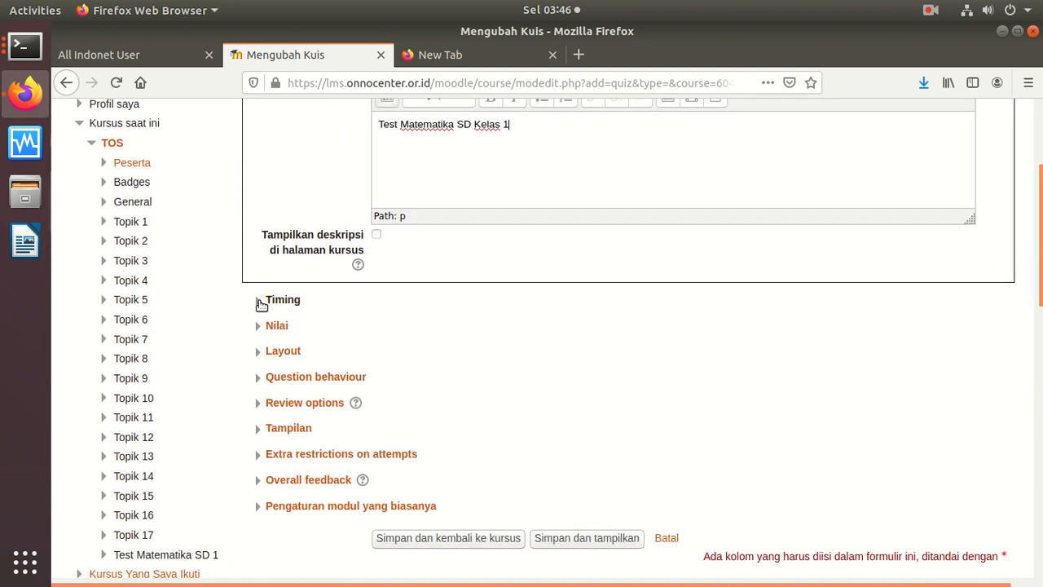
click(261, 302)
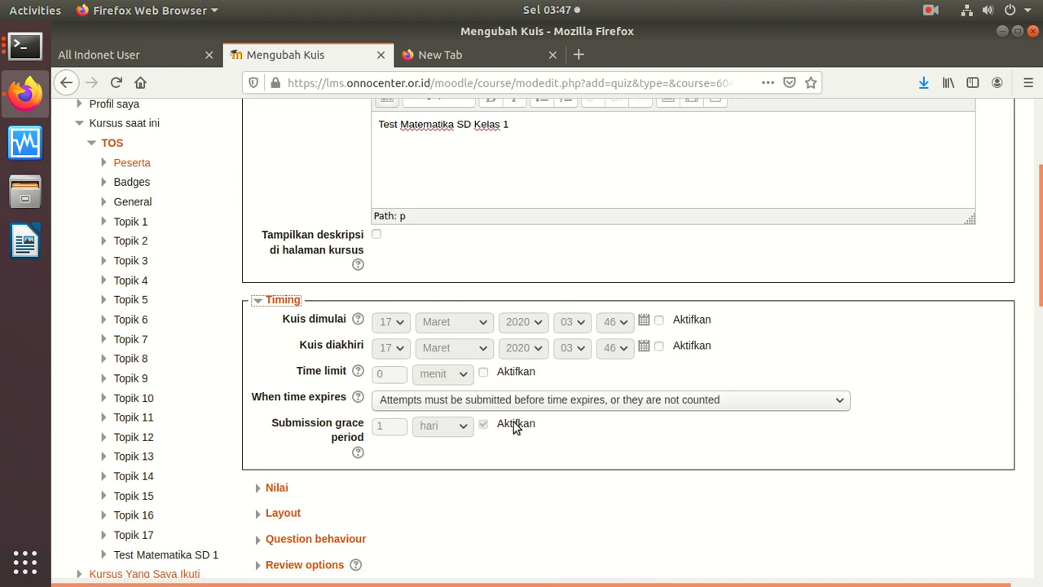
click(484, 373)
click(461, 375)
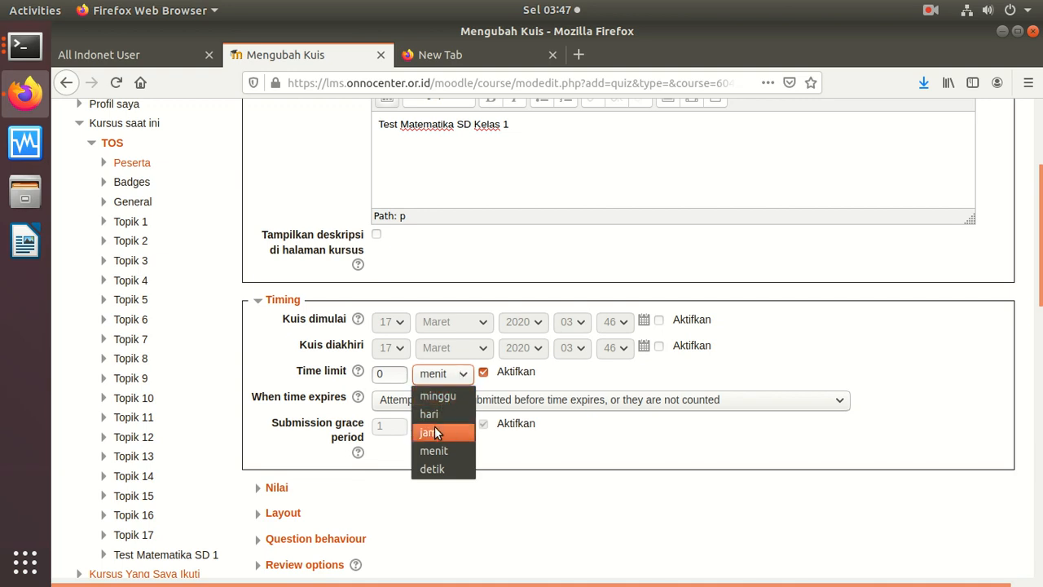
click(485, 377)
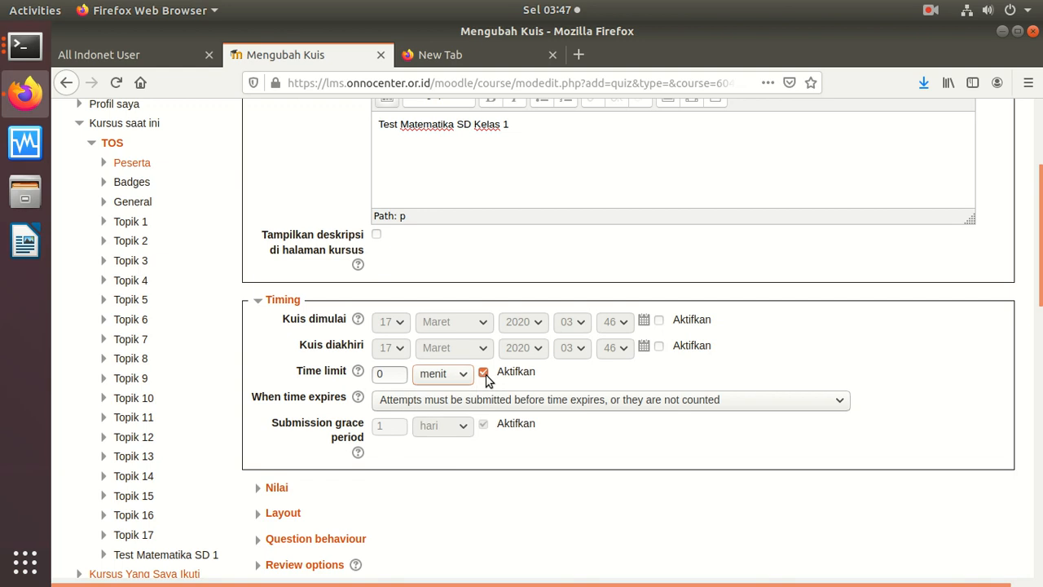
click(484, 374)
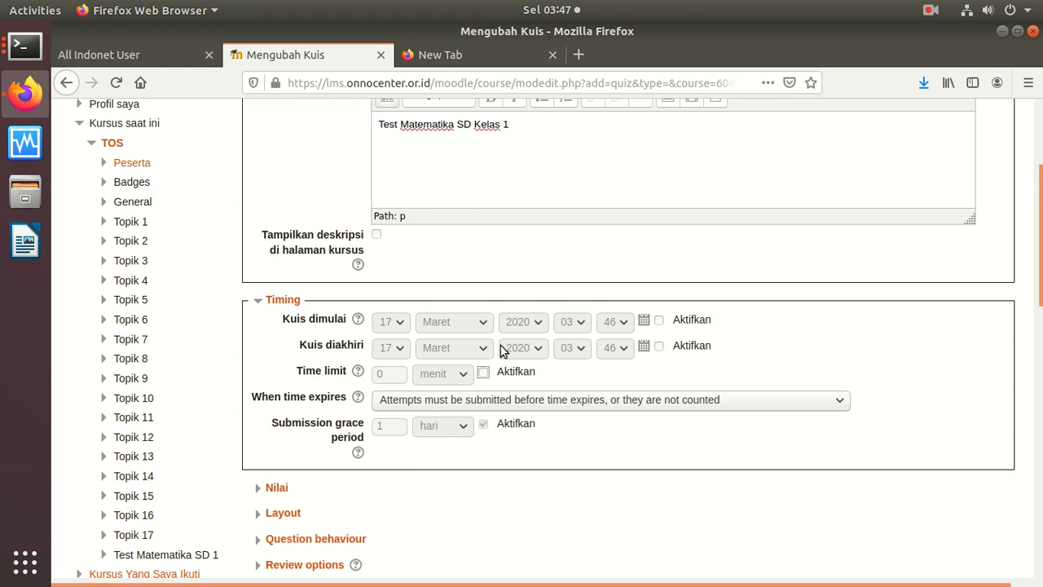
click(446, 404)
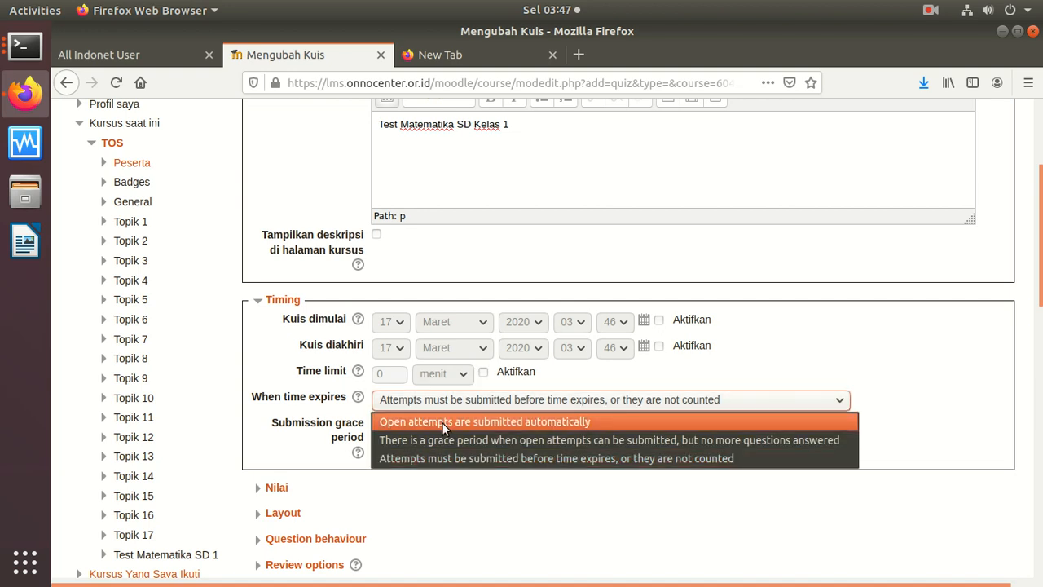
click(442, 422)
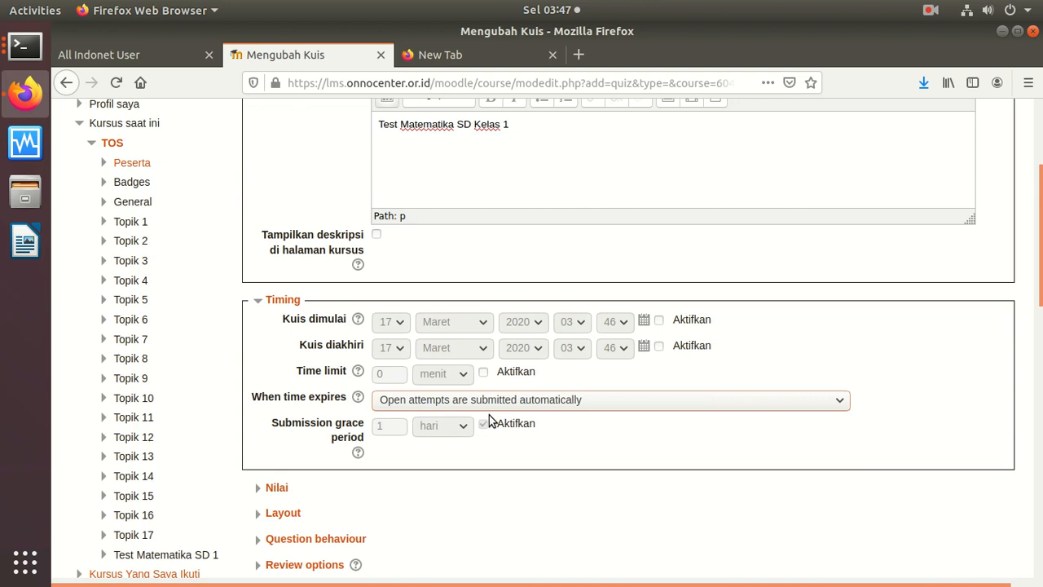
click(483, 373)
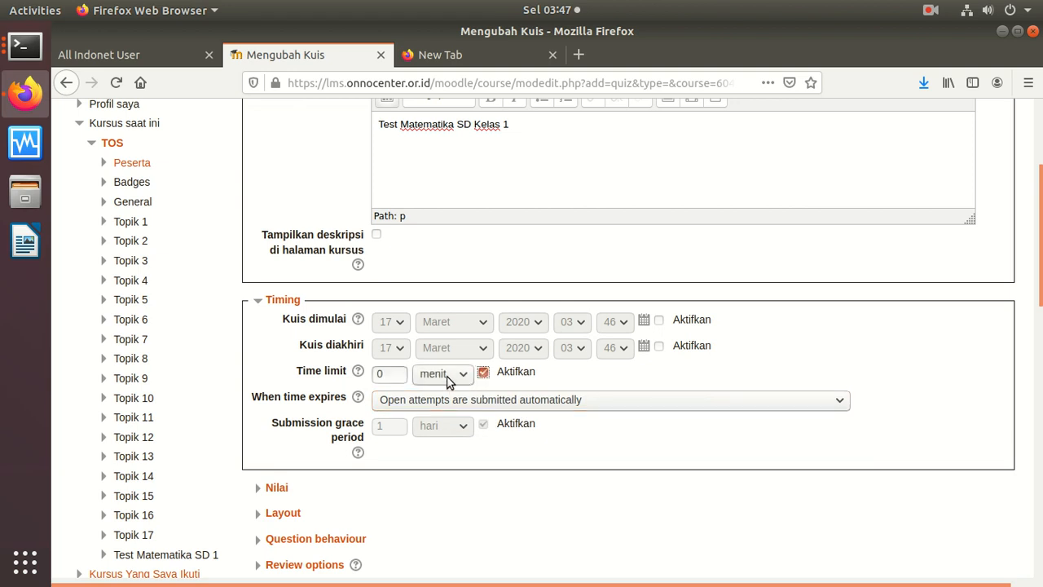
click(446, 375)
click(431, 414)
click(342, 368)
text(1)
Step: Keep the Nilai Tertinggi grading method and save the quiz
scroll(1030, 341, down, 2)
scroll(1030, 341, down, 3)
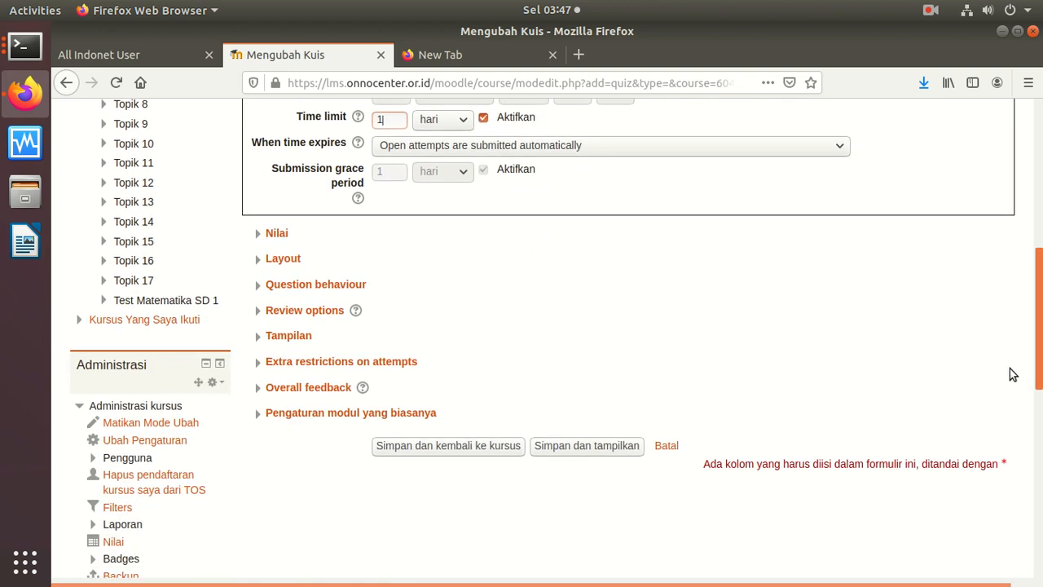
click(269, 238)
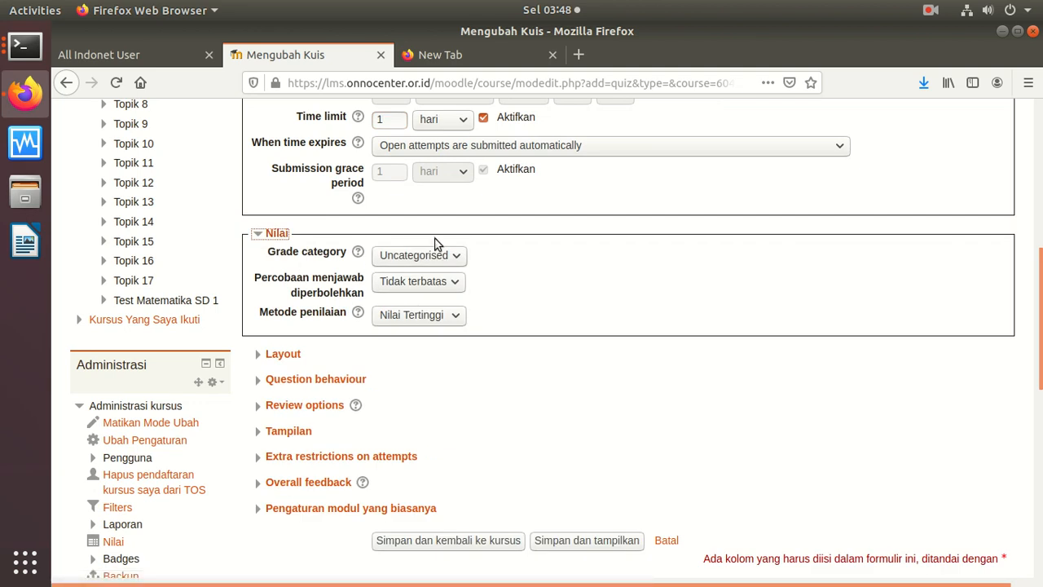
click(434, 322)
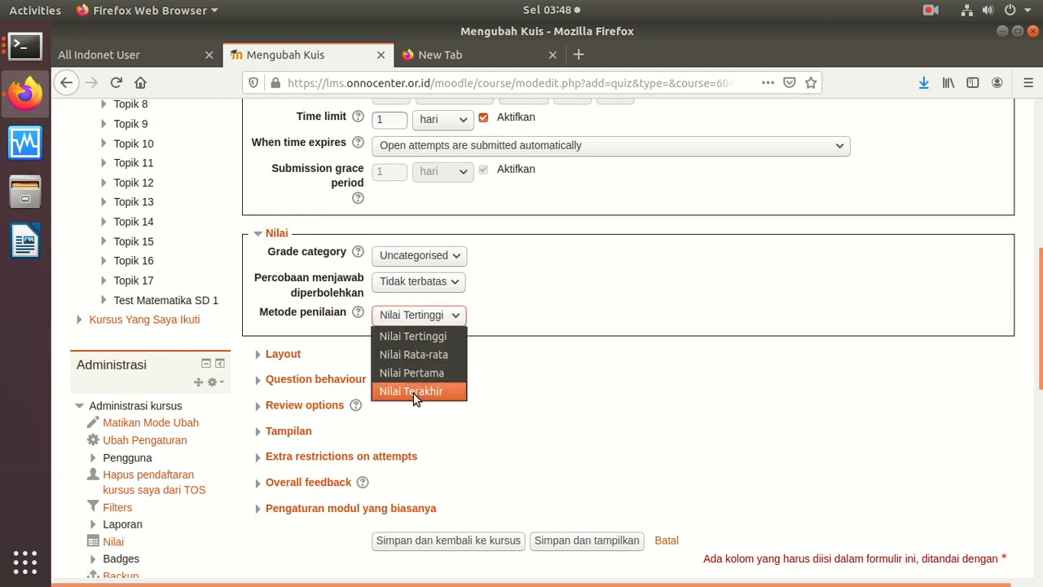
click(428, 318)
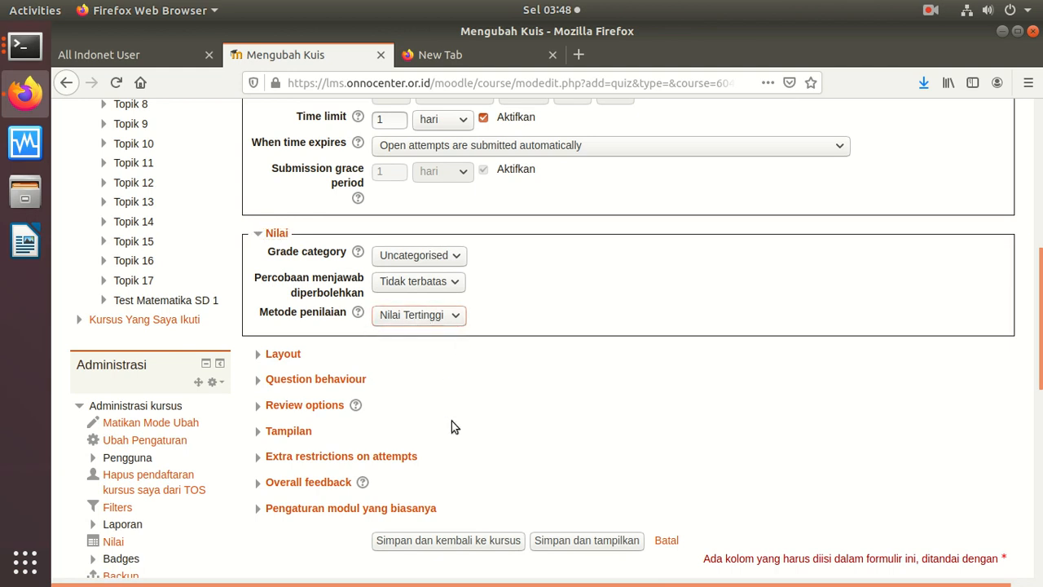
click(456, 540)
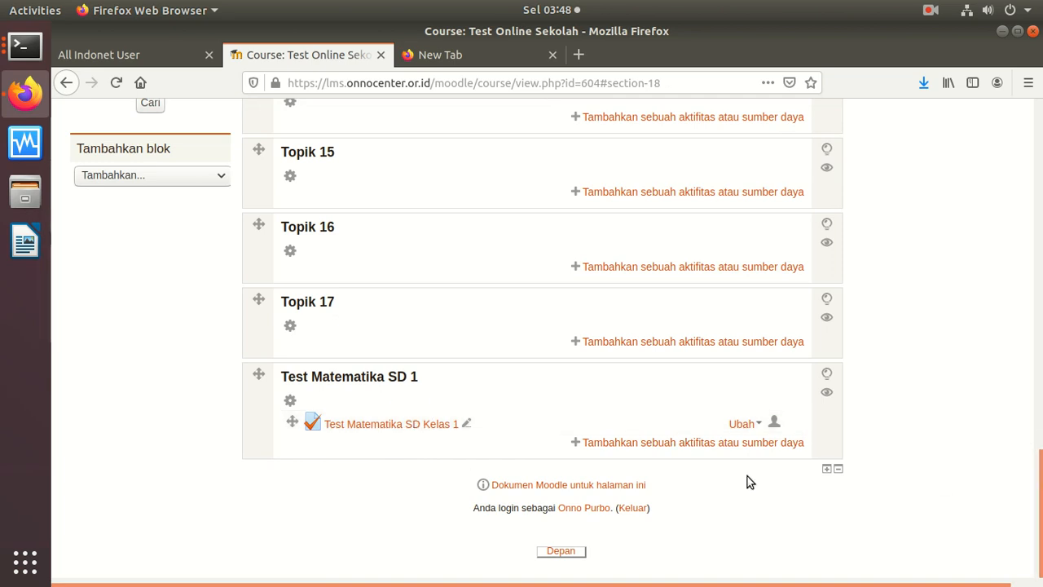
Step: Go to Question bank > Kategori in the Administrasi kursus block
drag(1036, 487, 1036, 389)
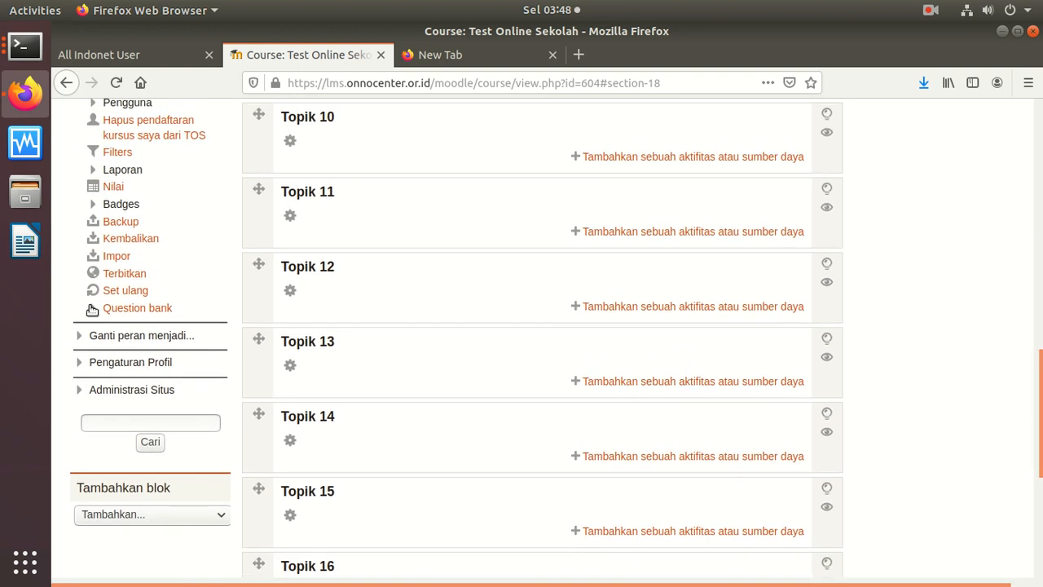
click(93, 309)
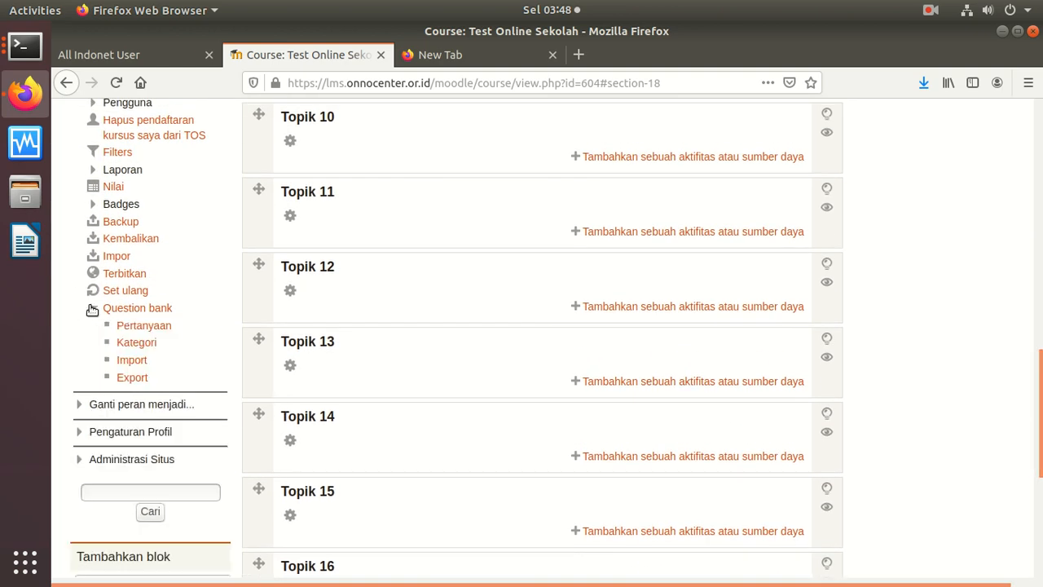
click(136, 343)
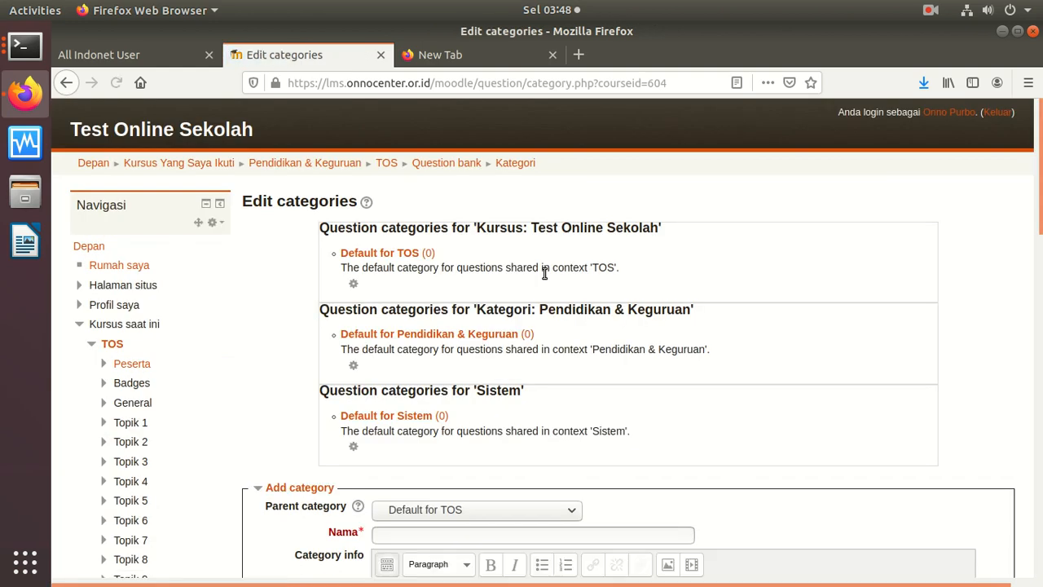
Step: Create the question category 'Matematika SD 1' with parent Default for TOS
drag(1038, 161, 997, 242)
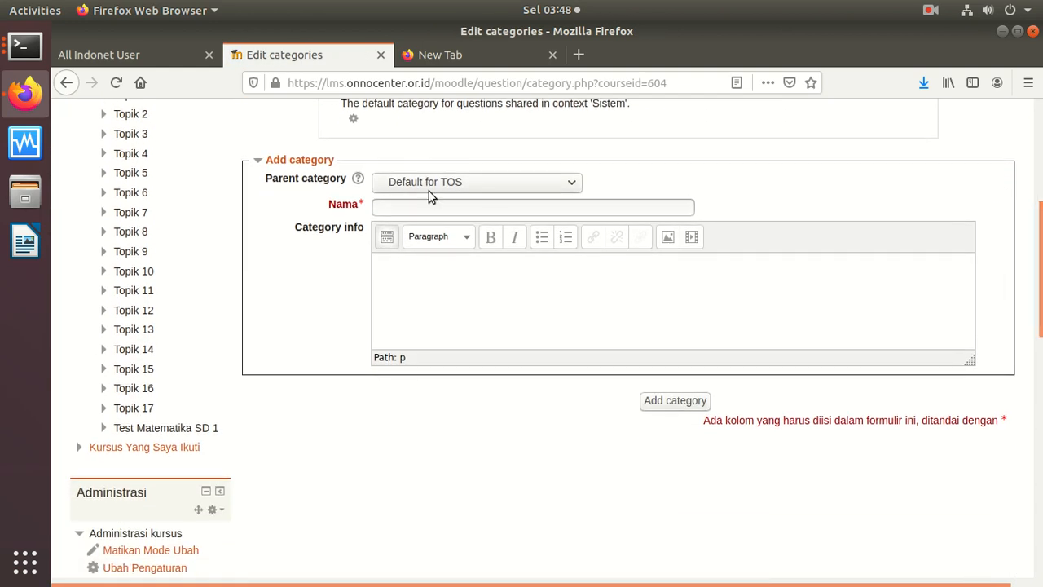
click(481, 182)
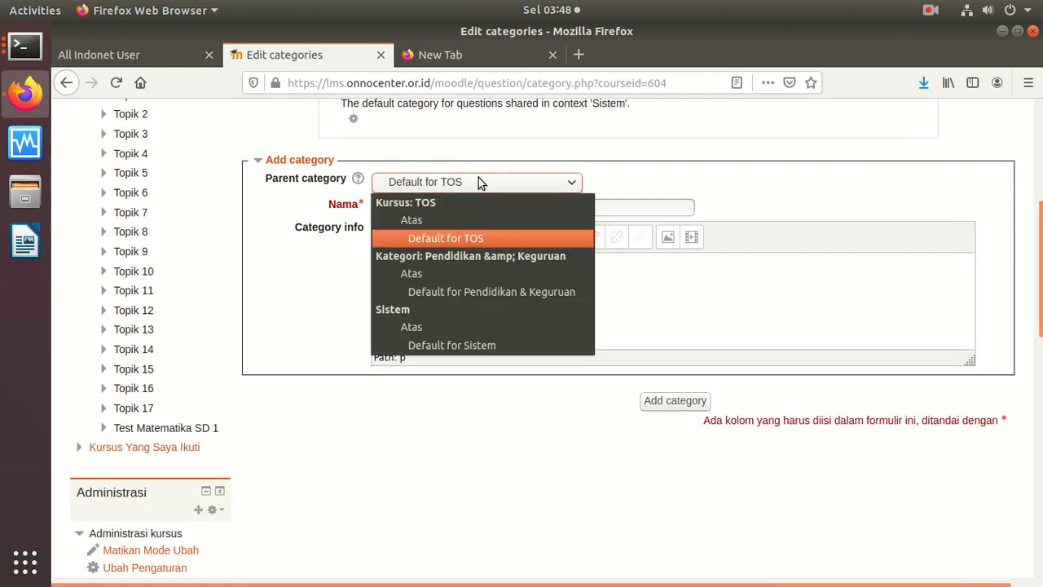
click(479, 178)
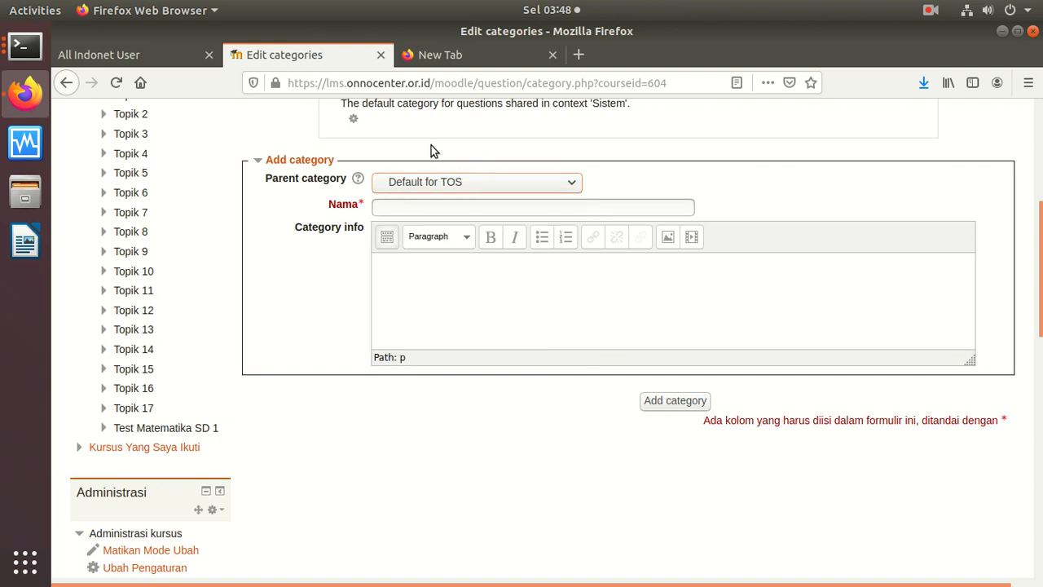
click(434, 200)
text(Matematika SD 1)
click(686, 407)
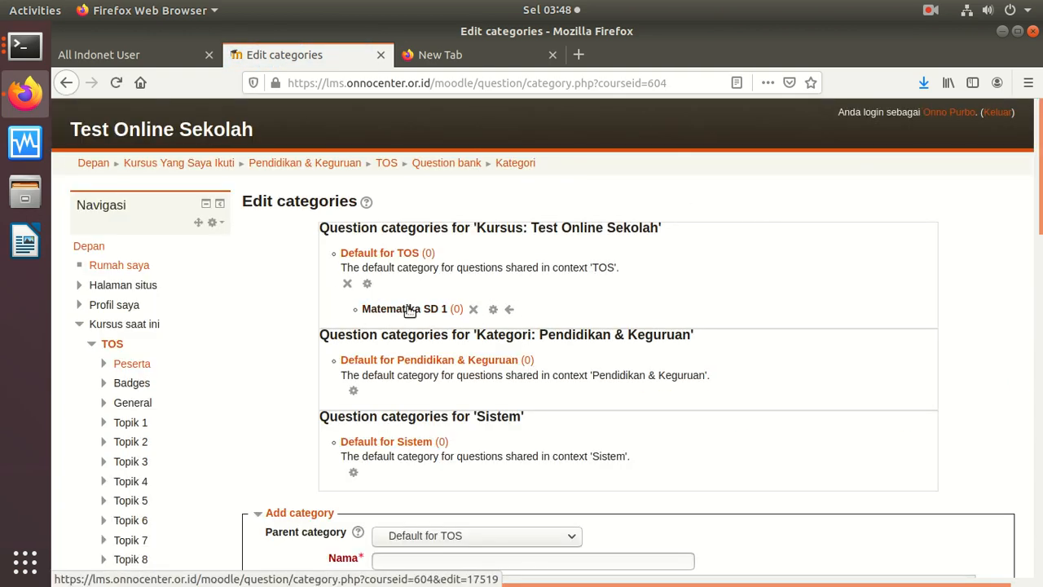
Step: View the Matematika SD 1 category's edit form in a separate tab, then close that tab
right_click(409, 308)
click(436, 318)
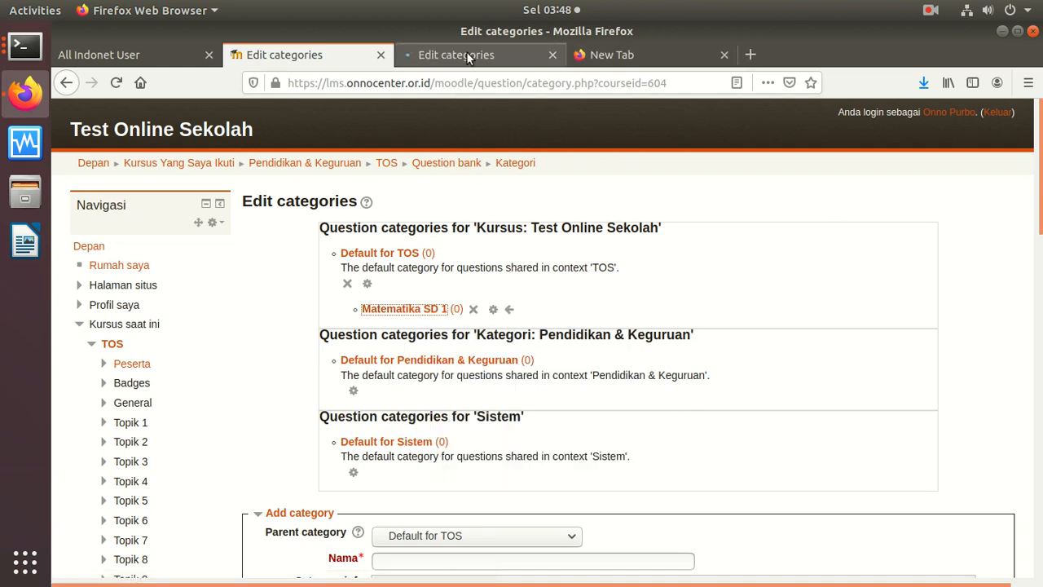
click(463, 57)
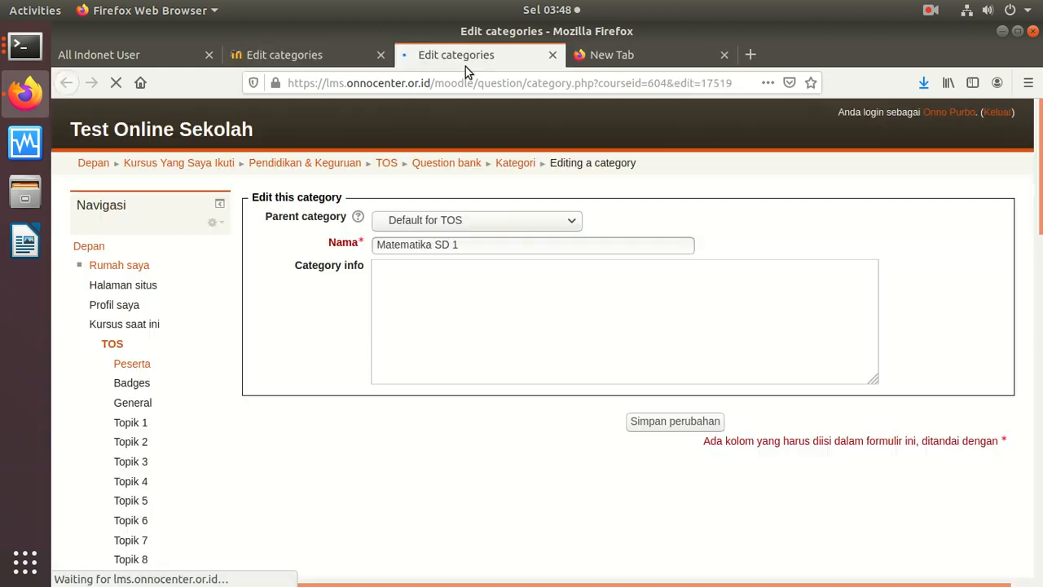
click(553, 54)
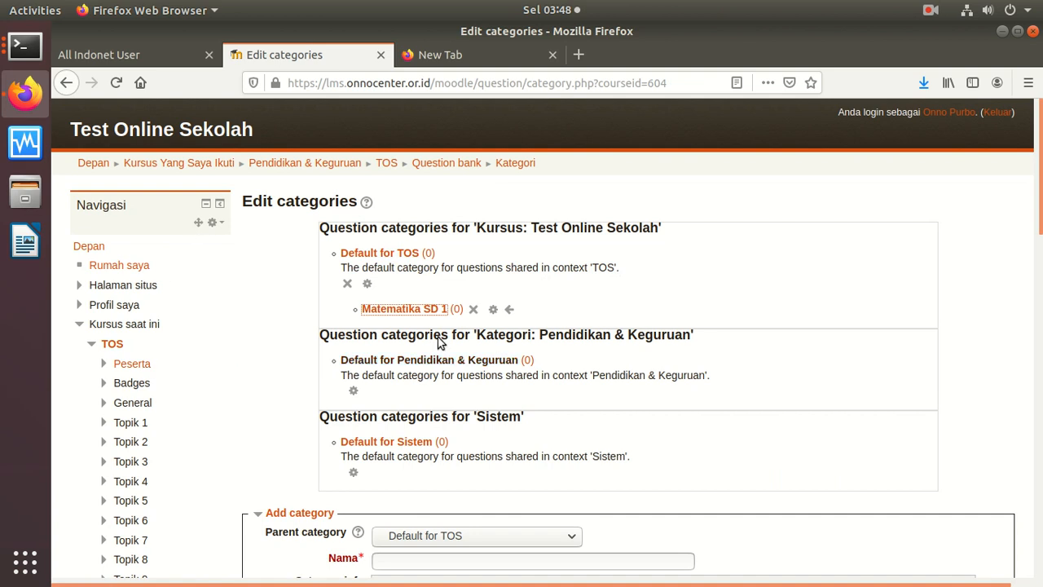
scroll(1035, 196, down, 1)
drag(1035, 195, 924, 400)
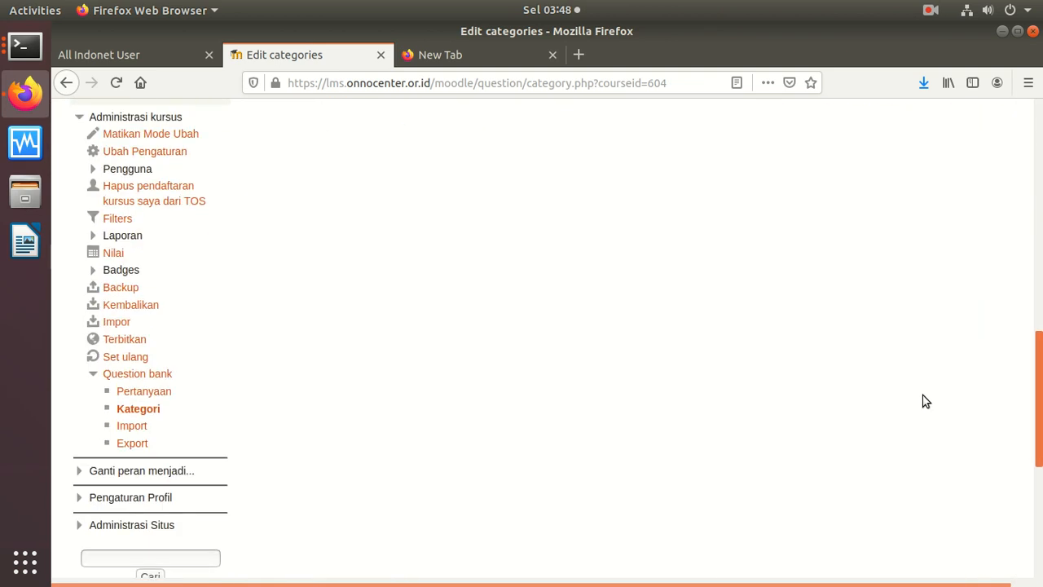
Step: In Pertanyaan, switch to category Matematika SD 1 and create a Calculated simple question
click(139, 392)
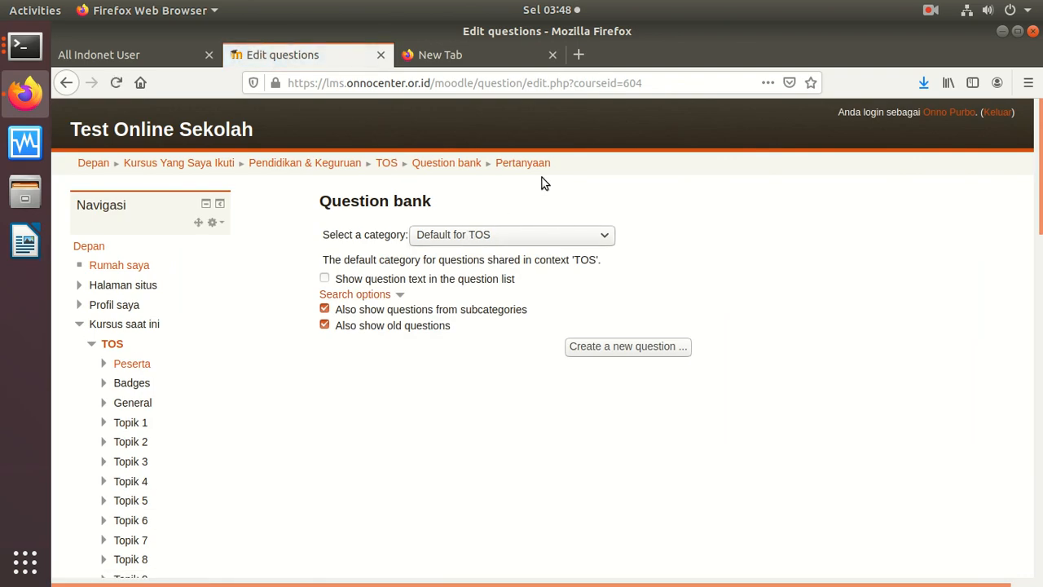
click(530, 236)
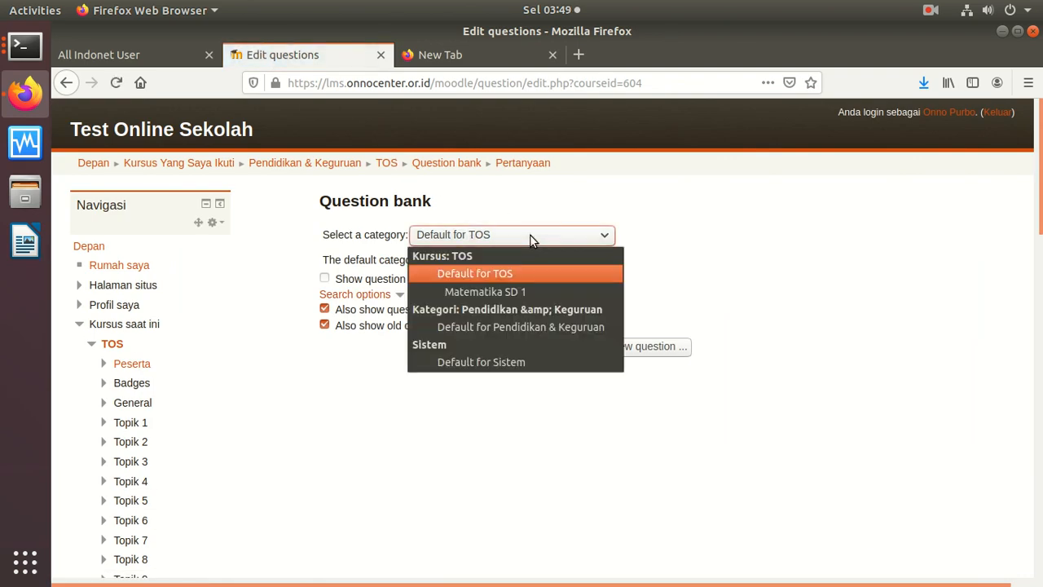
click(524, 294)
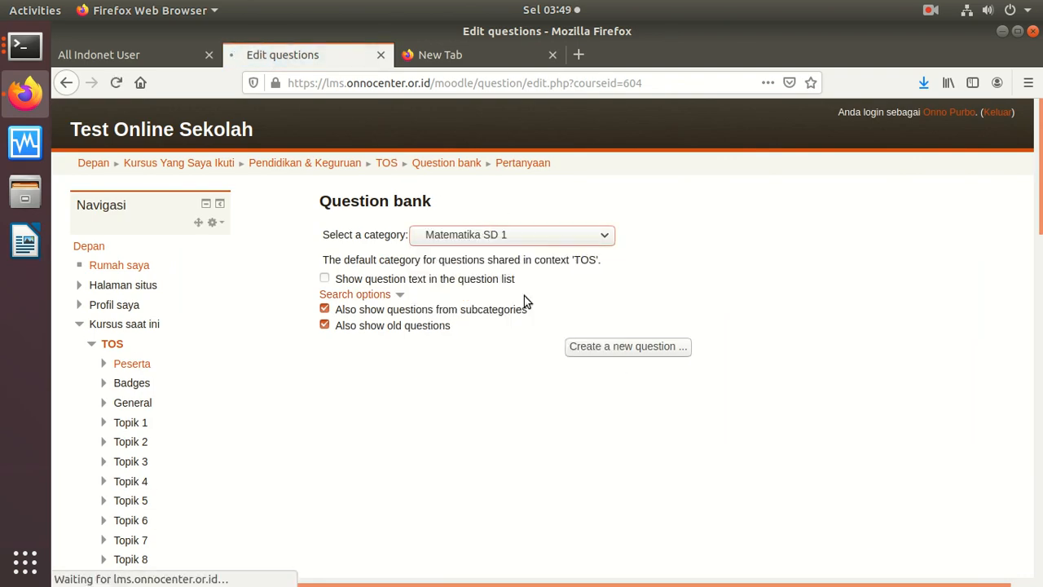
click(621, 333)
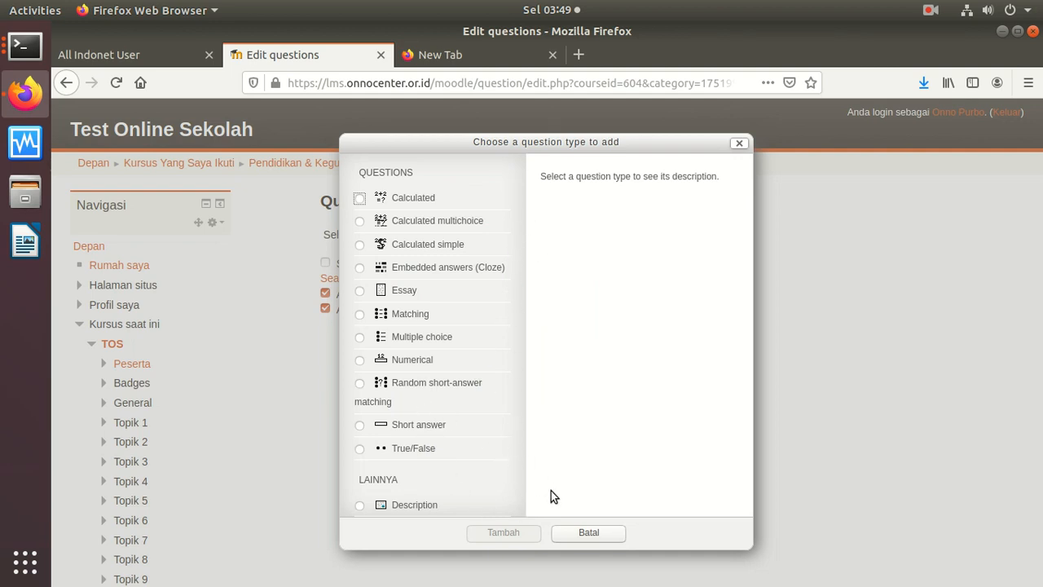
click(396, 248)
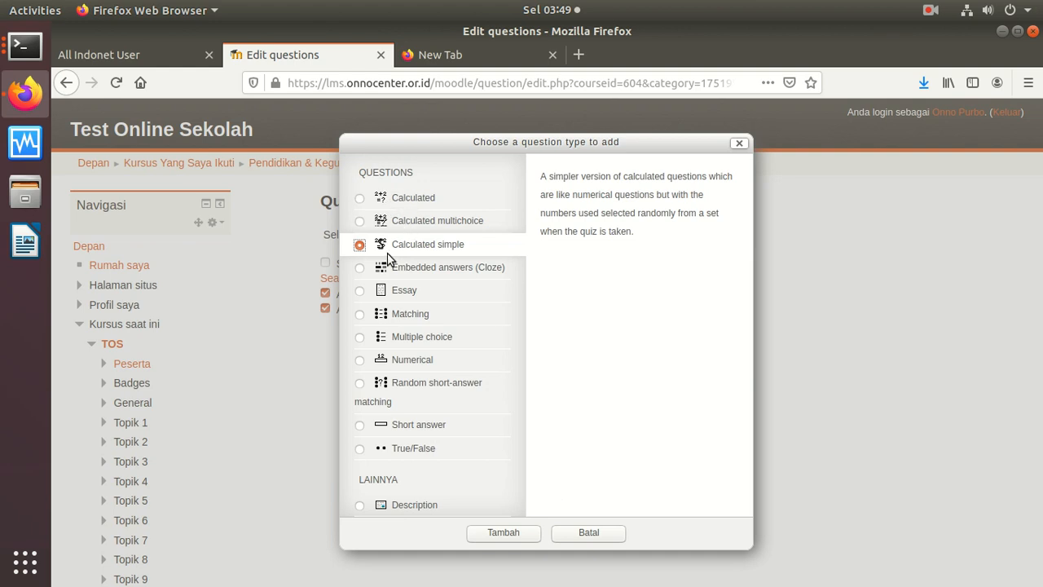
click(503, 532)
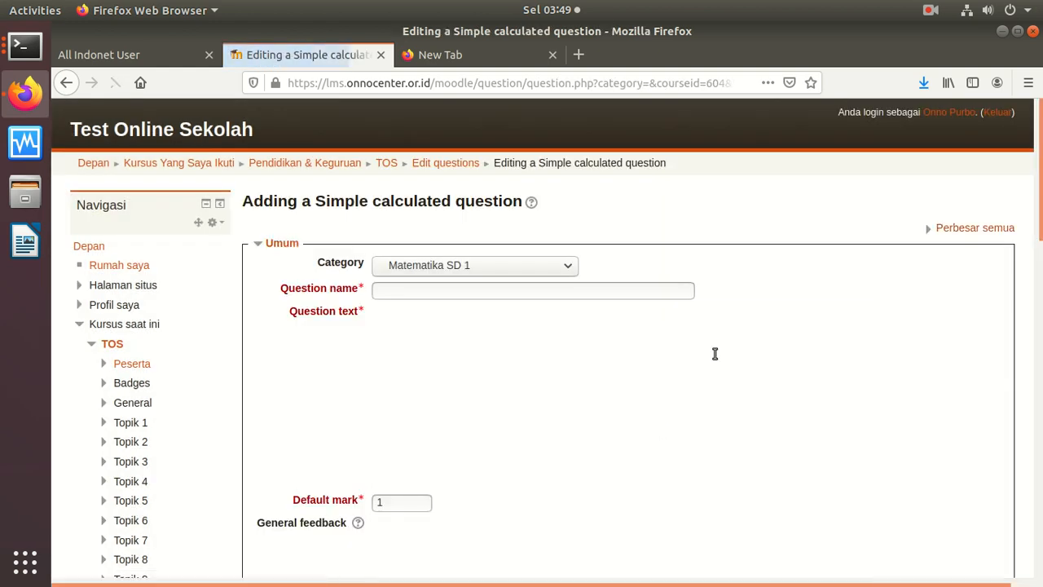
Step: Enter 'Matematika Tambah' as the question name
scroll(1035, 202, down, 1)
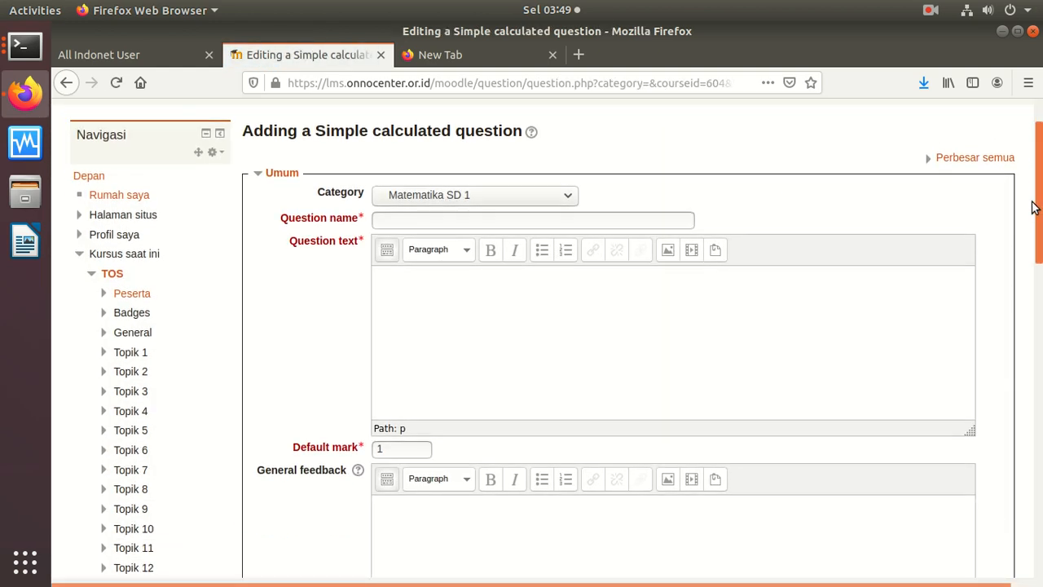
click(515, 208)
text(Tambah2)
key(BackSpace)
key(BackSpace)
key(BackSpace)
key(BackSpace)
key(BackSpace)
key(BackSpace)
key(BackSpace)
text(Mate)
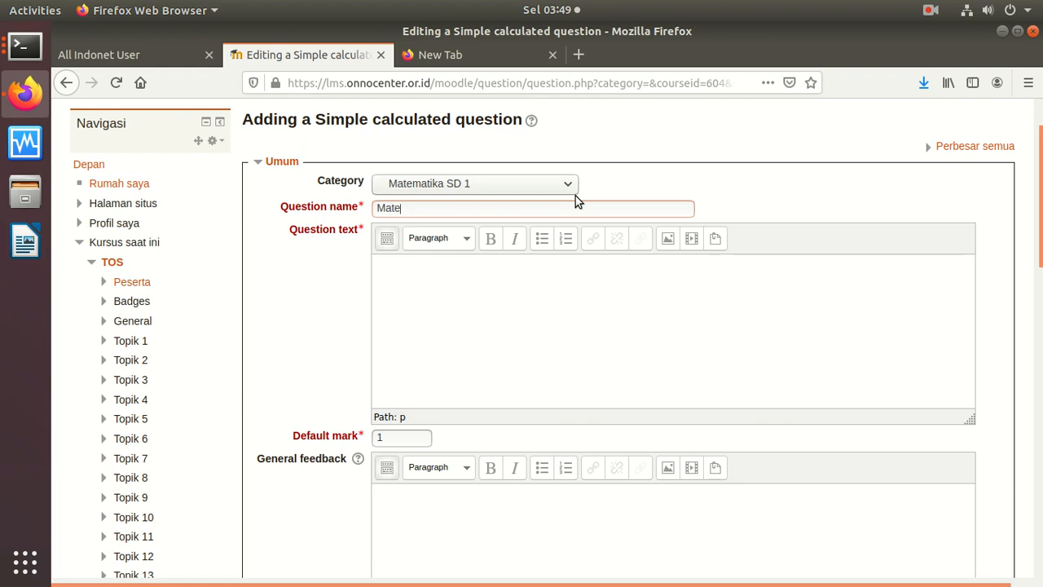
text(matikaq)
key(BackSpace)
key(BackSpace)
key(BackSpace)
text(ka Tambah)
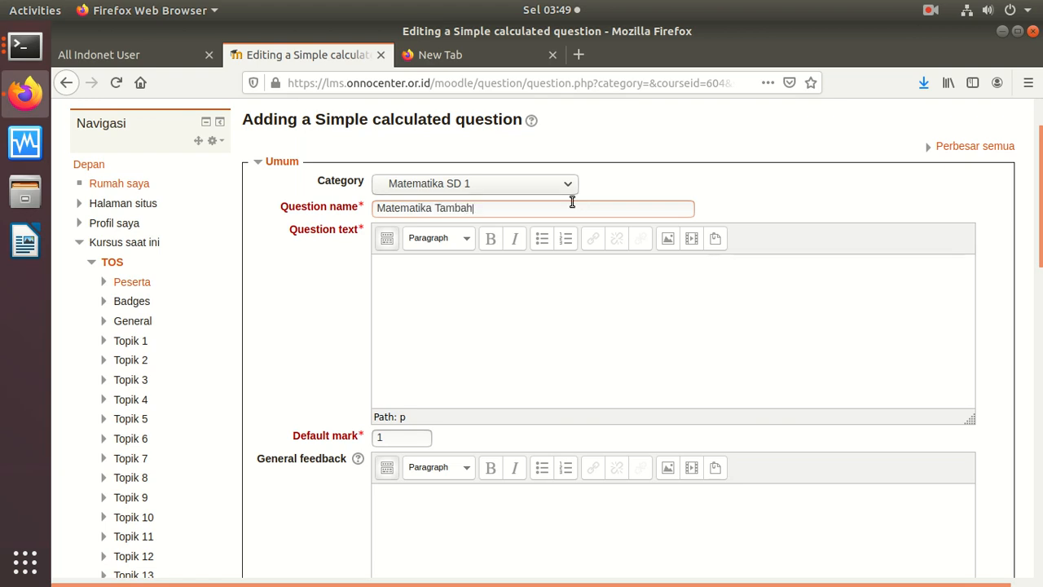
Step: Leave Answer 1's grade unchanged and place the cursor in the question text editor
click(528, 285)
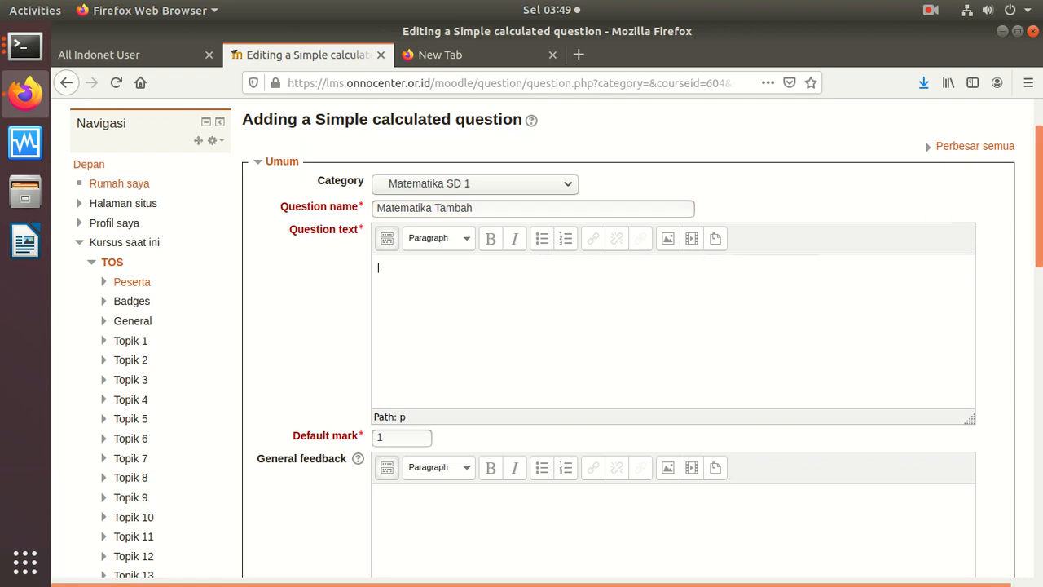
scroll(1024, 299, down, 10)
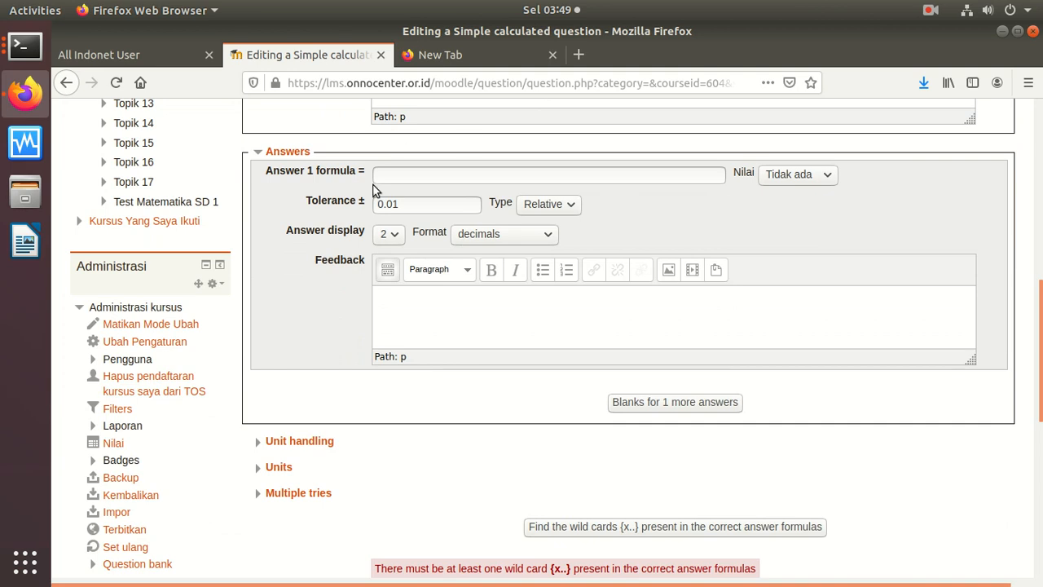
click(820, 181)
click(821, 185)
scroll(1037, 350, up, 5)
scroll(1025, 170, up, 4)
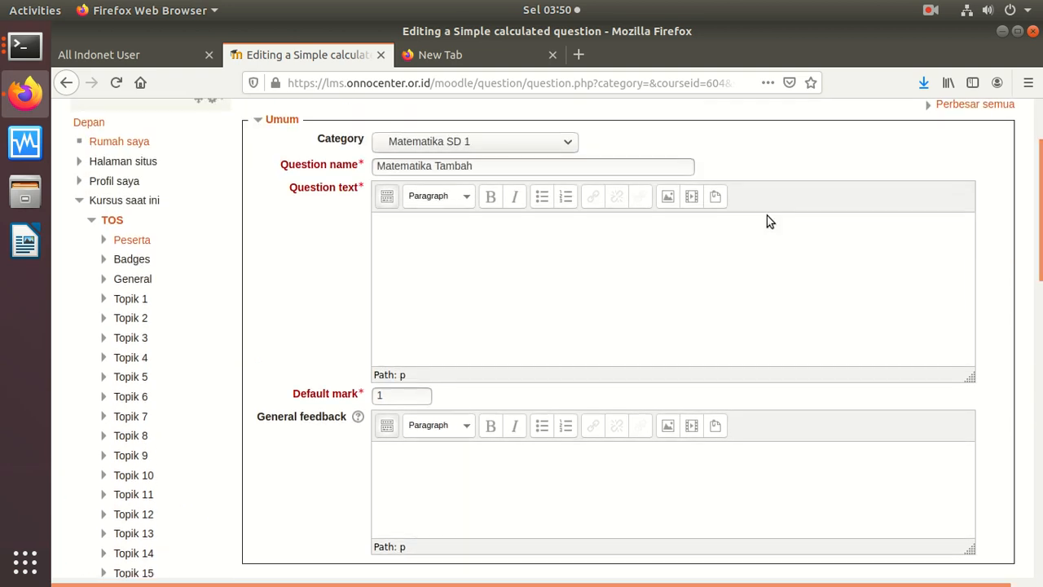
click(582, 249)
scroll(984, 350, down, 10)
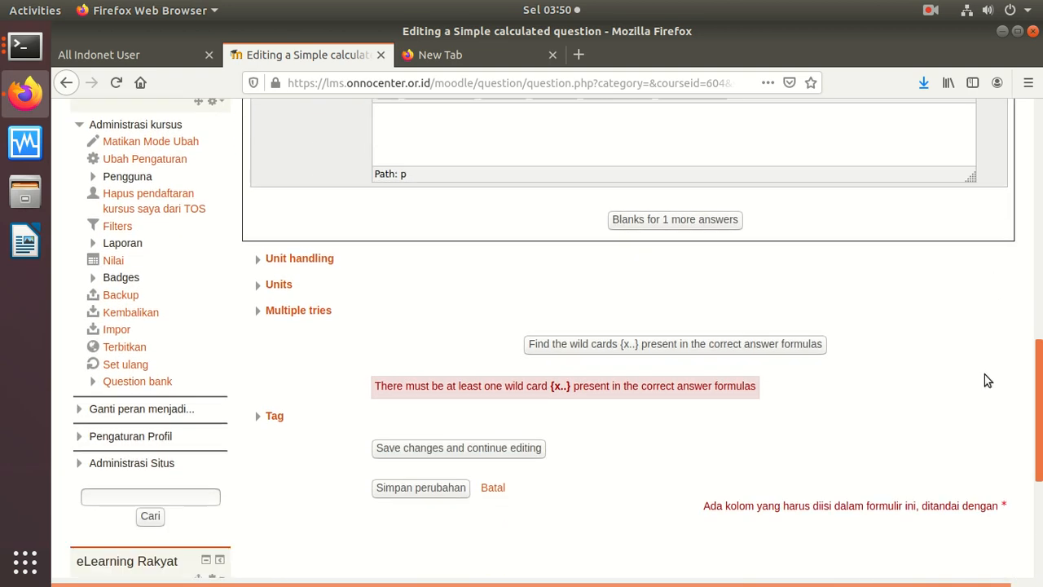
scroll(984, 351, up, 3)
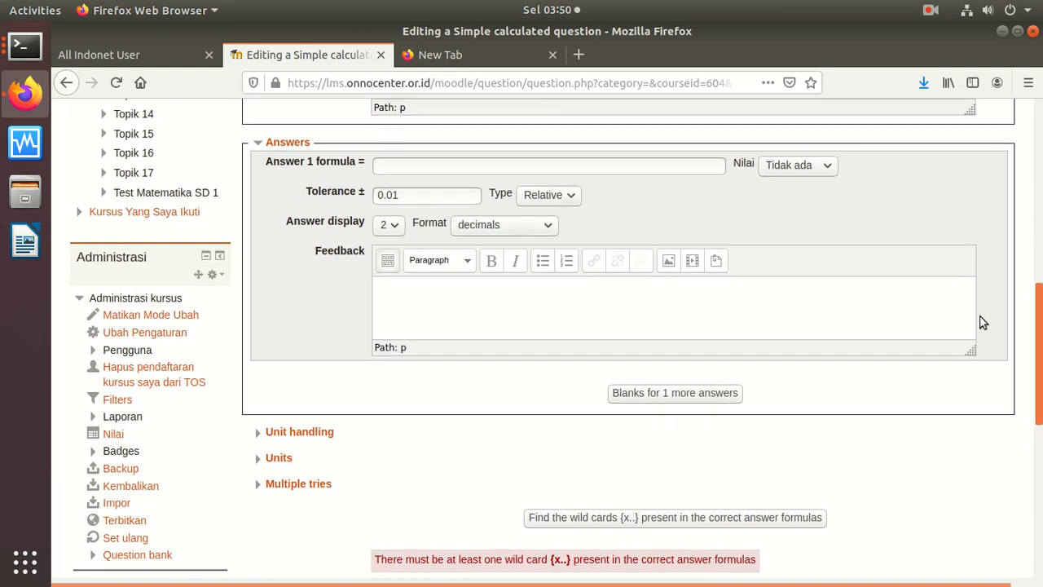
scroll(984, 322, down, 4)
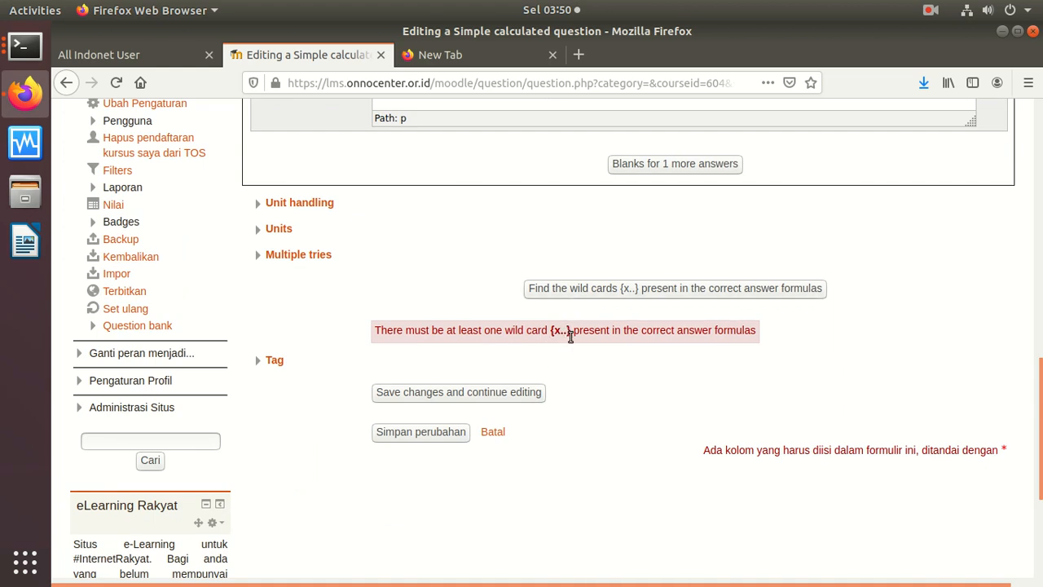
drag(1032, 436, 983, 203)
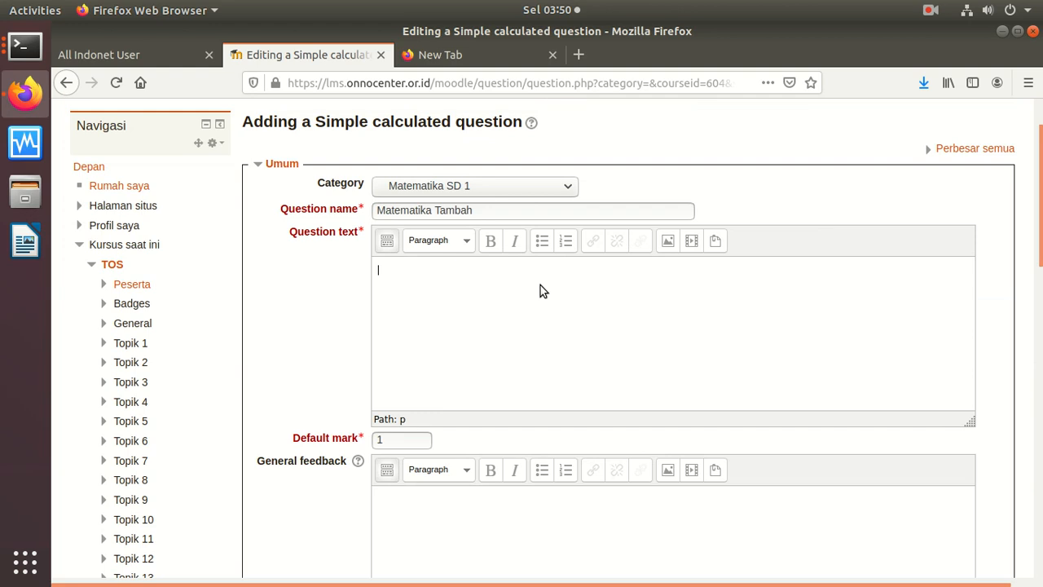
Step: Type '{A} + 10 = ?' as the question text, keeping tolerance type Relative
text({A} + 10 = ?)
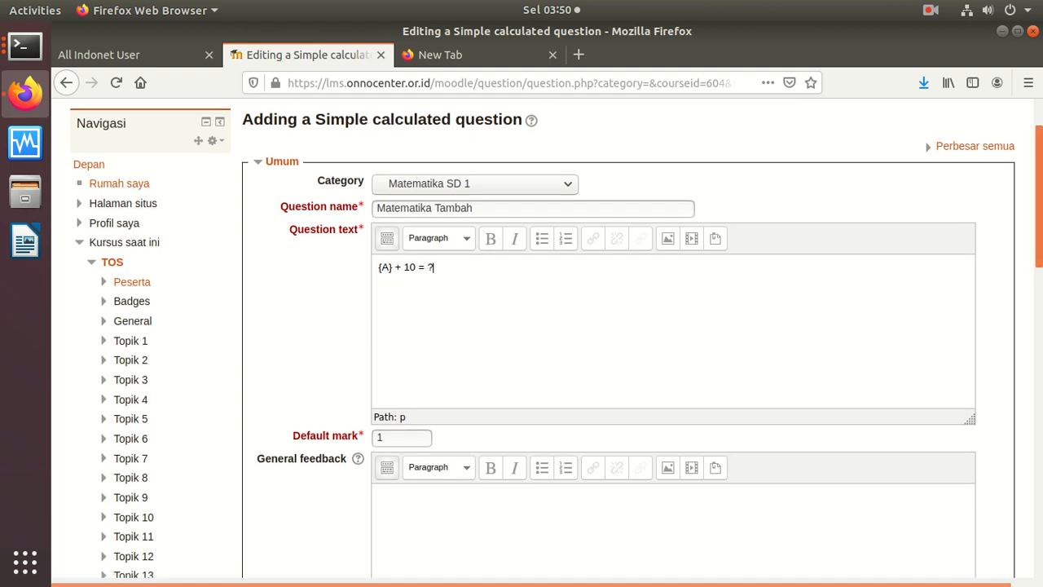
scroll(1008, 293, down, 5)
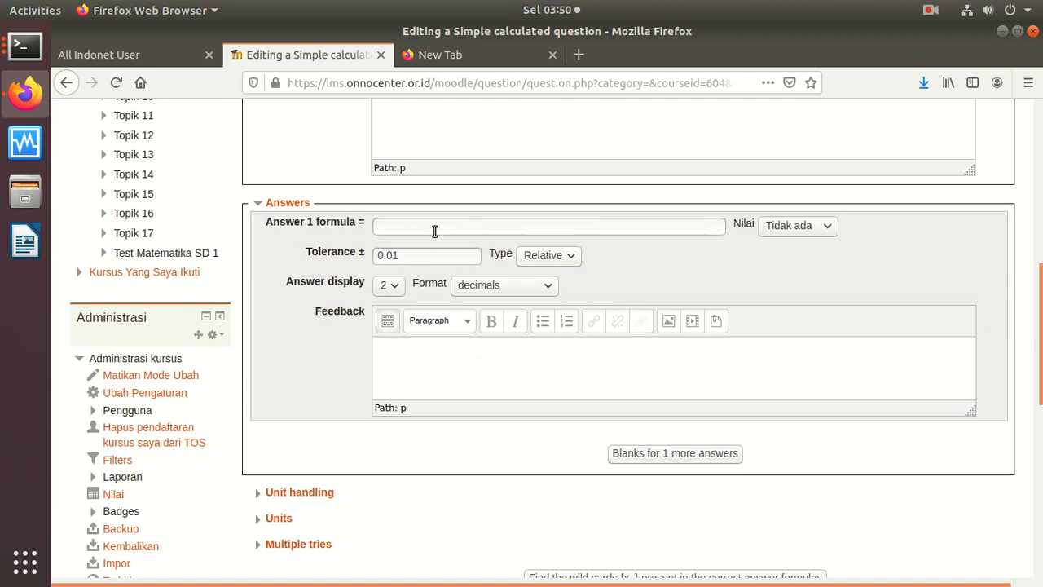
click(547, 258)
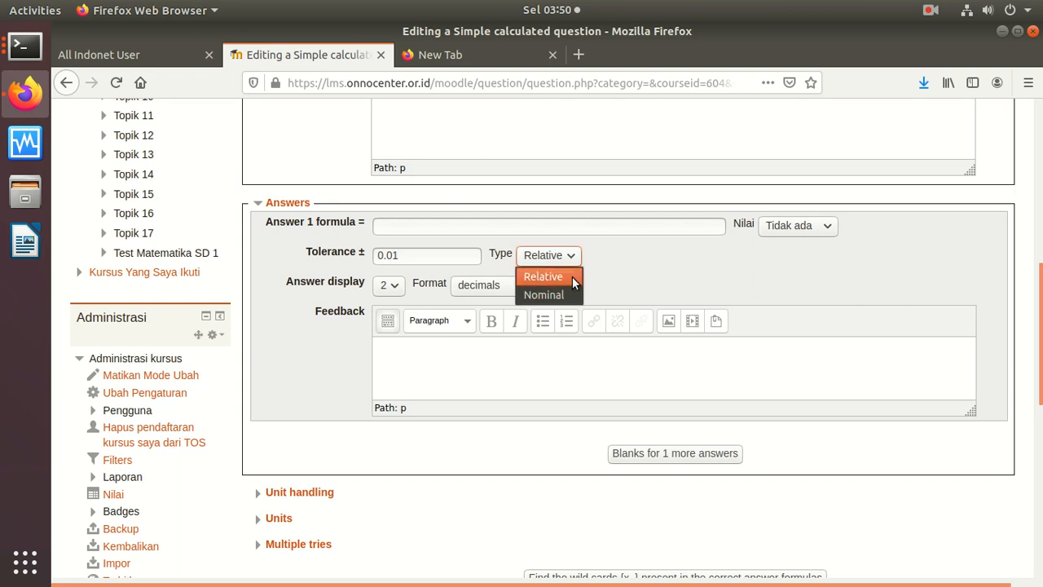
click(545, 295)
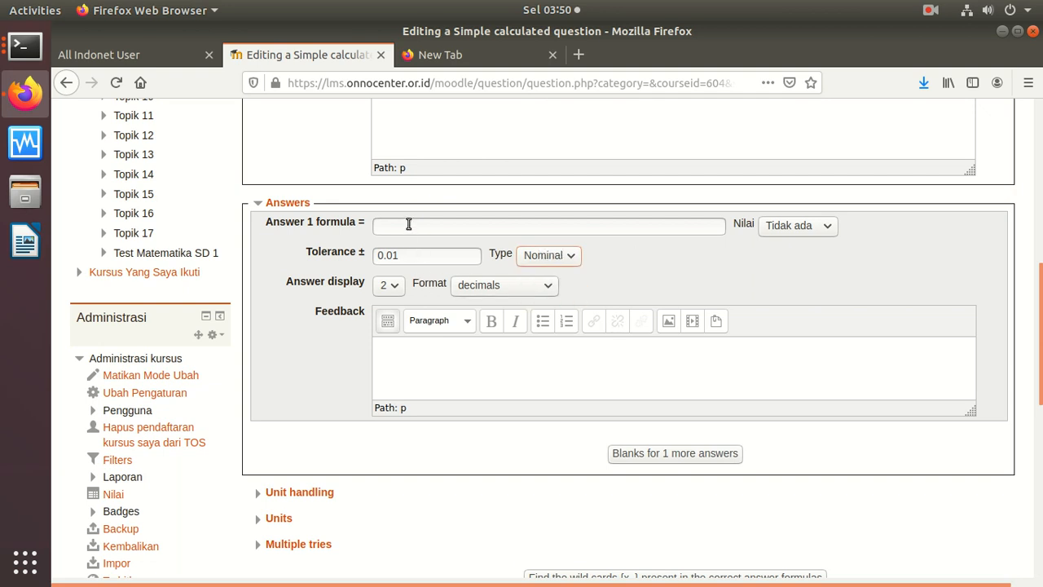
click(558, 264)
click(550, 275)
Step: Enter Answer 1 formula {A} + 10 and show the answer with 0 decimal places
click(412, 227)
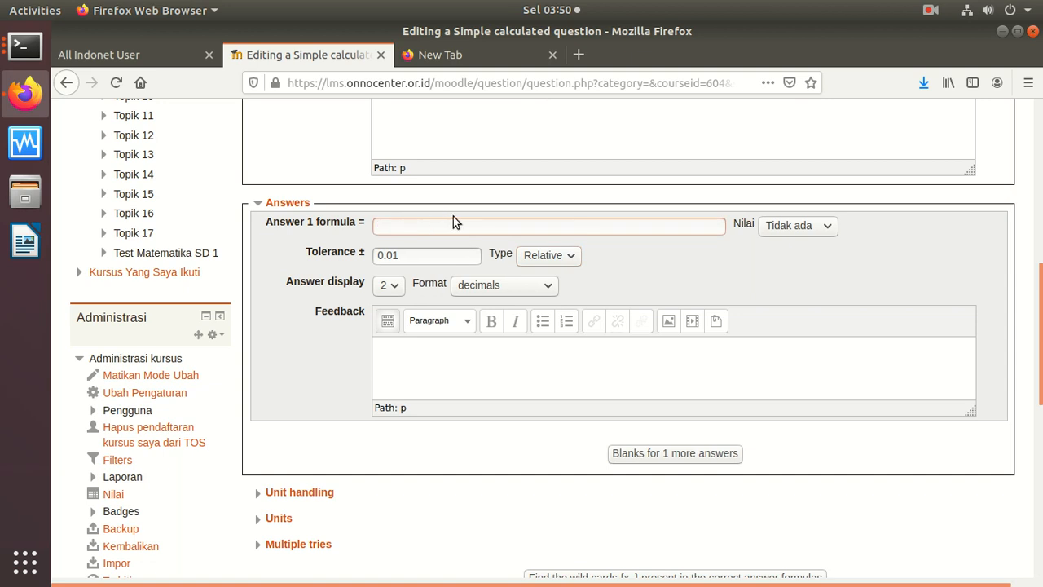
text({)
text(a)
key(BackSpace)
text(A} +)
drag(1029, 265, 1027, 141)
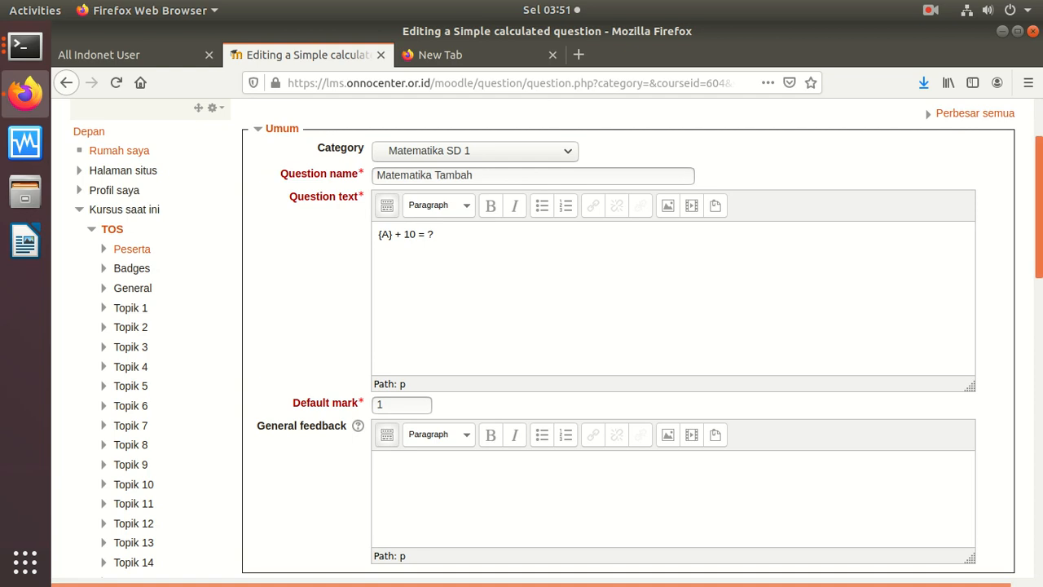
scroll(1016, 334, down, 8)
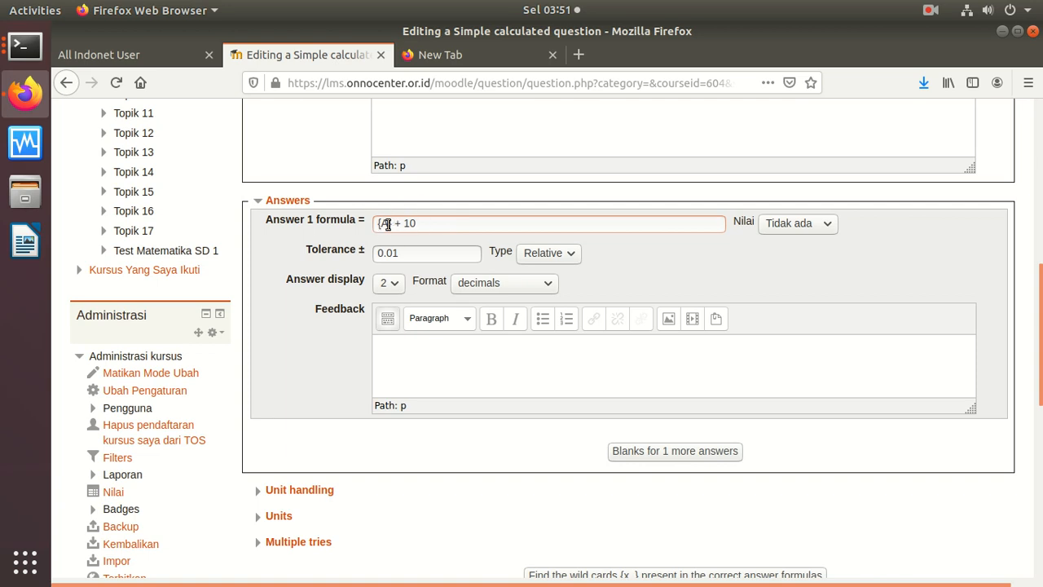
click(388, 283)
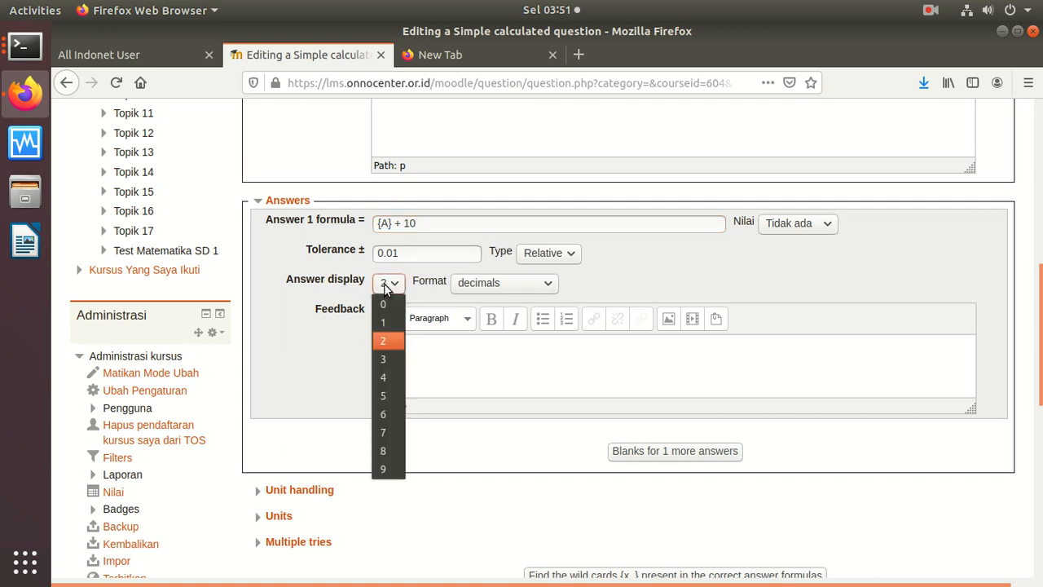
click(384, 304)
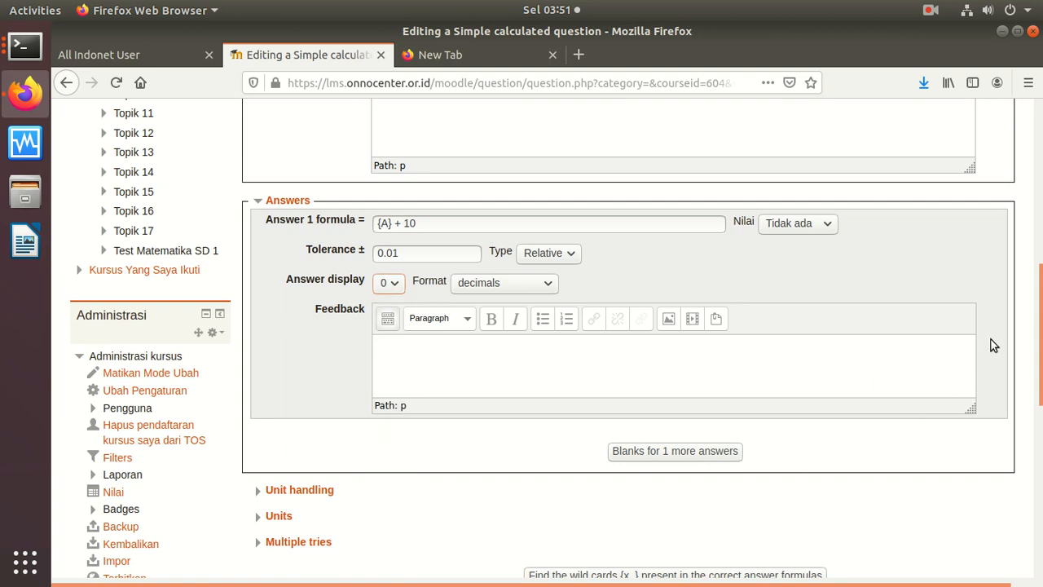
scroll(1027, 392, down, 3)
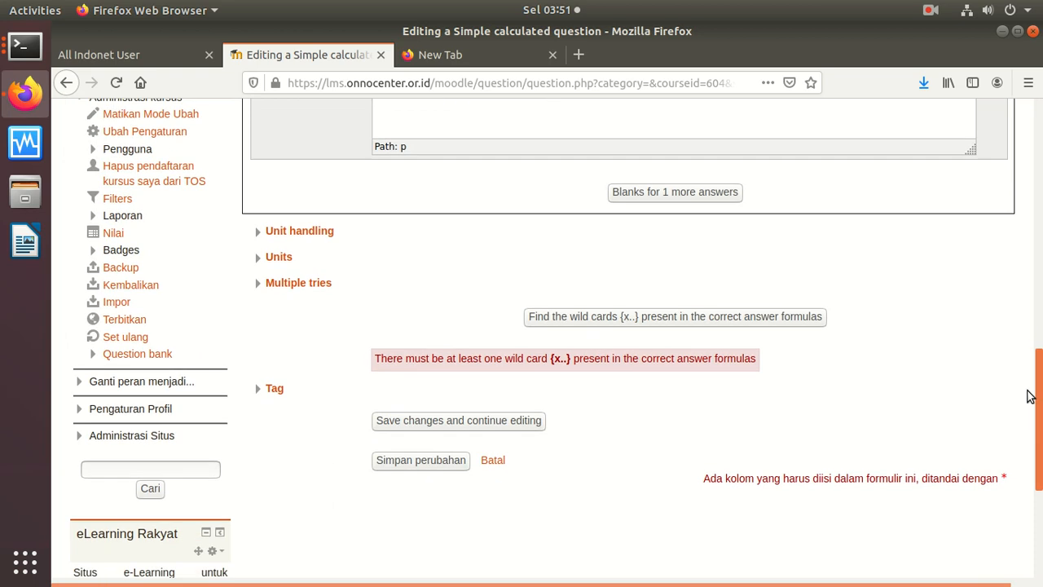
Step: Expand the Unit handling, Units and Multiple tries sections, and set 0% penalty per incorrect try
click(260, 236)
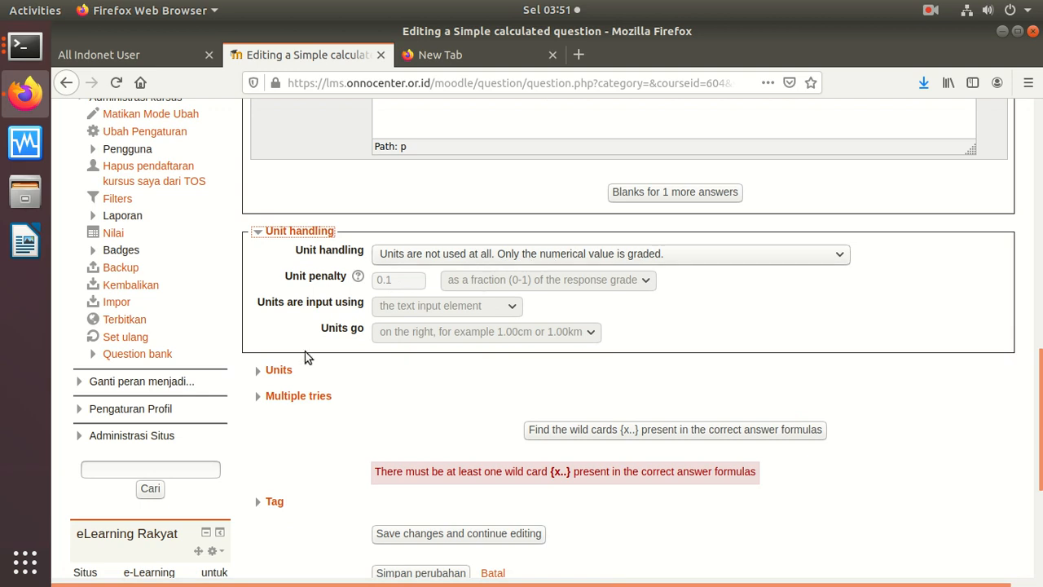
click(273, 370)
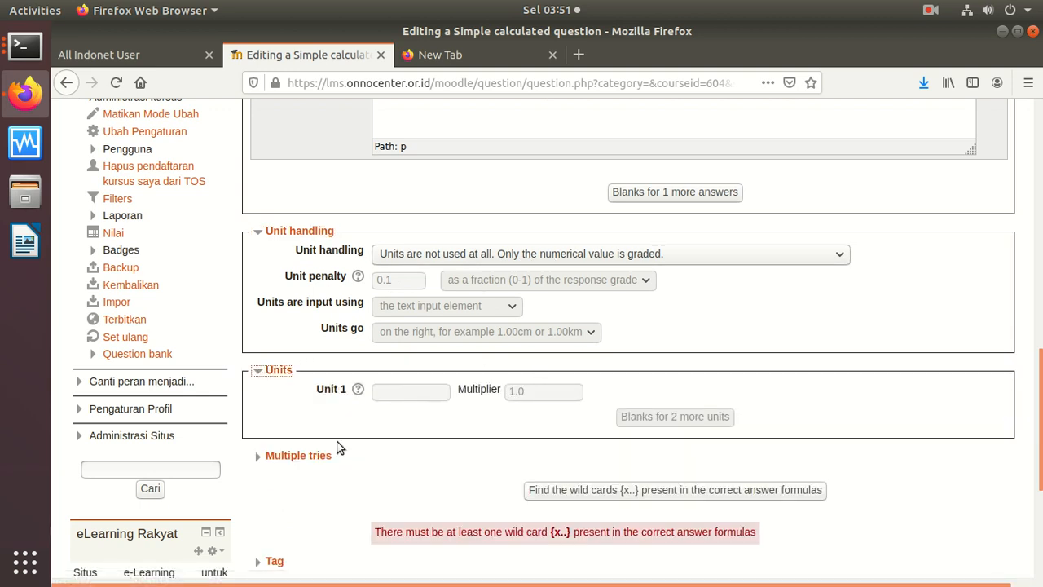
click(314, 456)
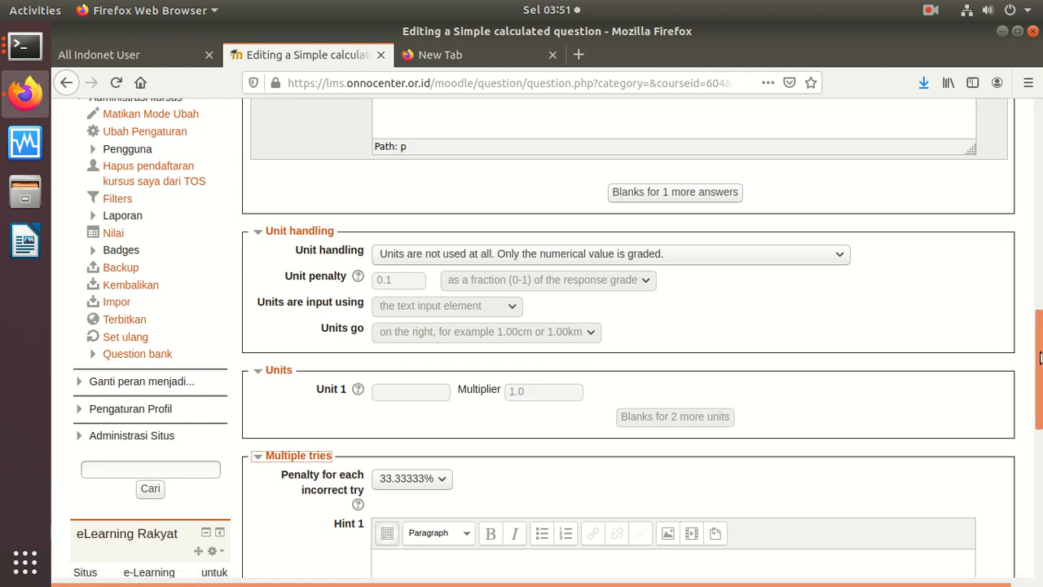
drag(1041, 296, 1032, 439)
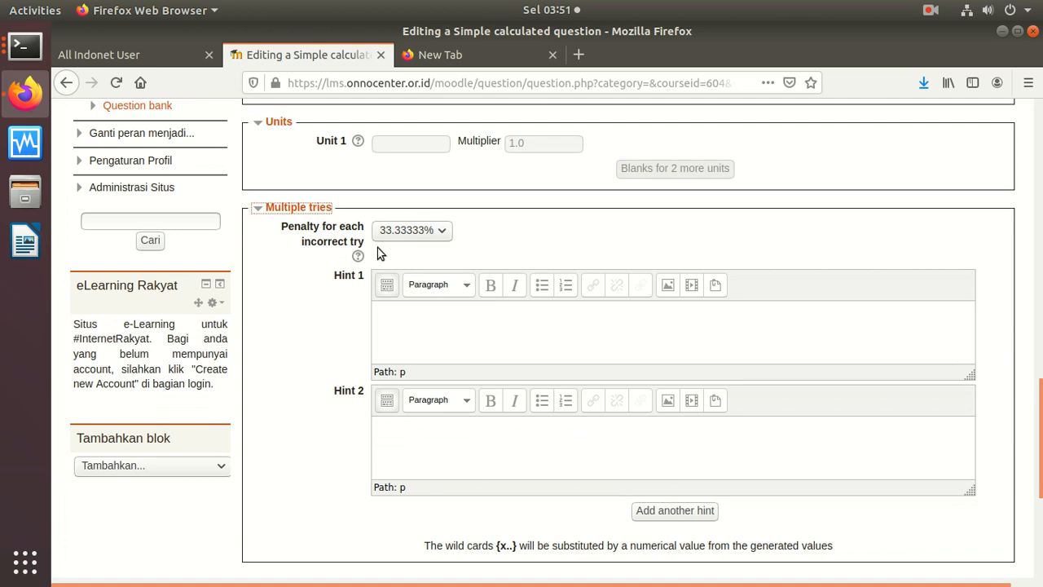
click(441, 231)
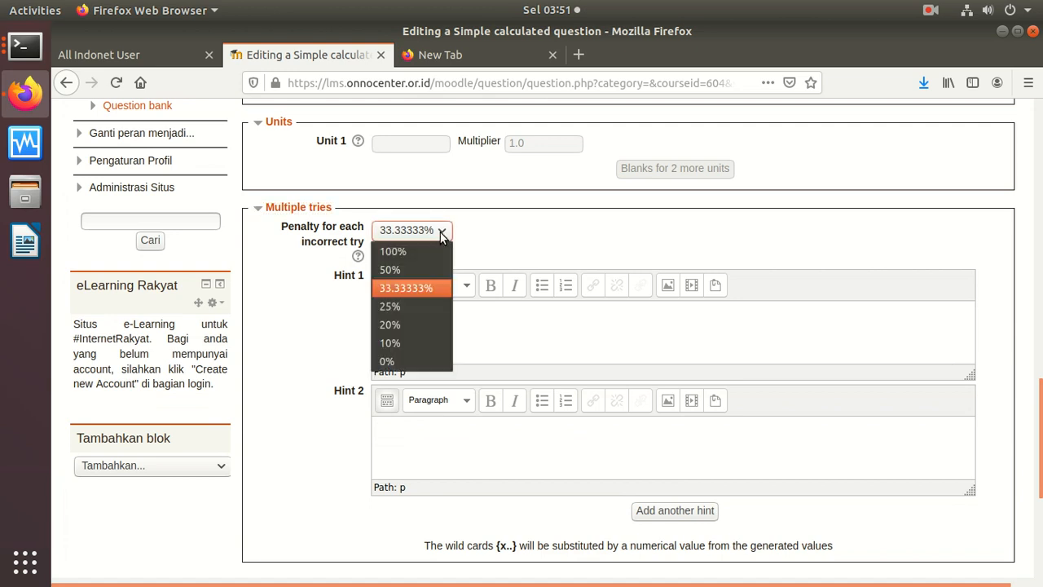
click(395, 359)
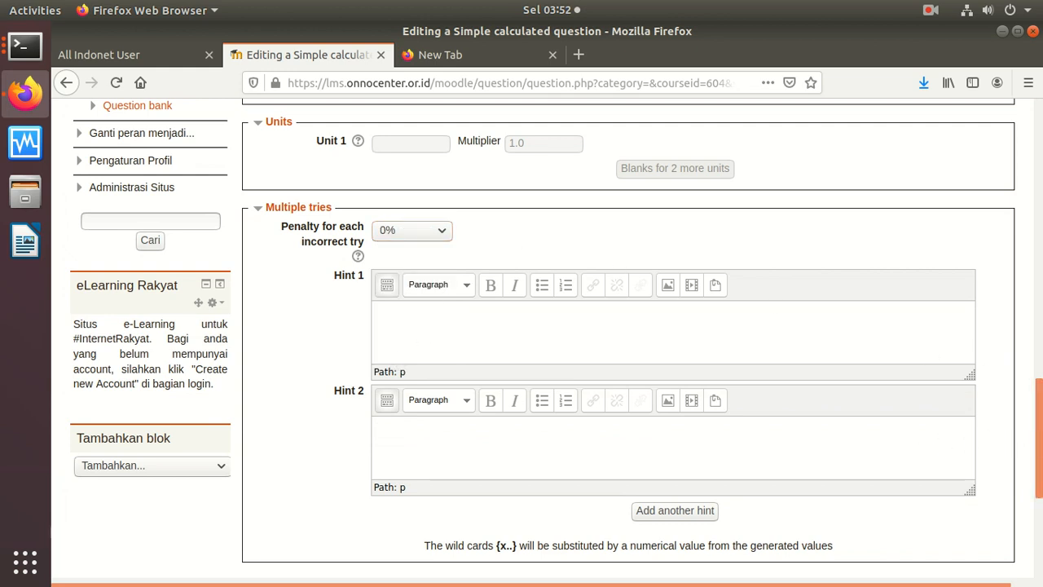
scroll(1026, 518, down, 5)
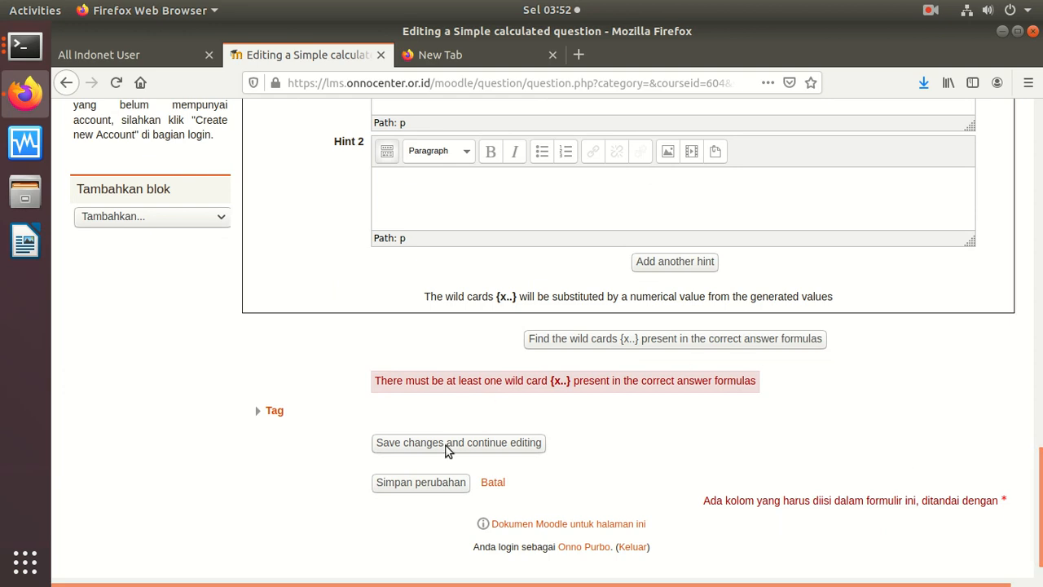
Step: Submit the Matematika Tambah question form twice
click(420, 483)
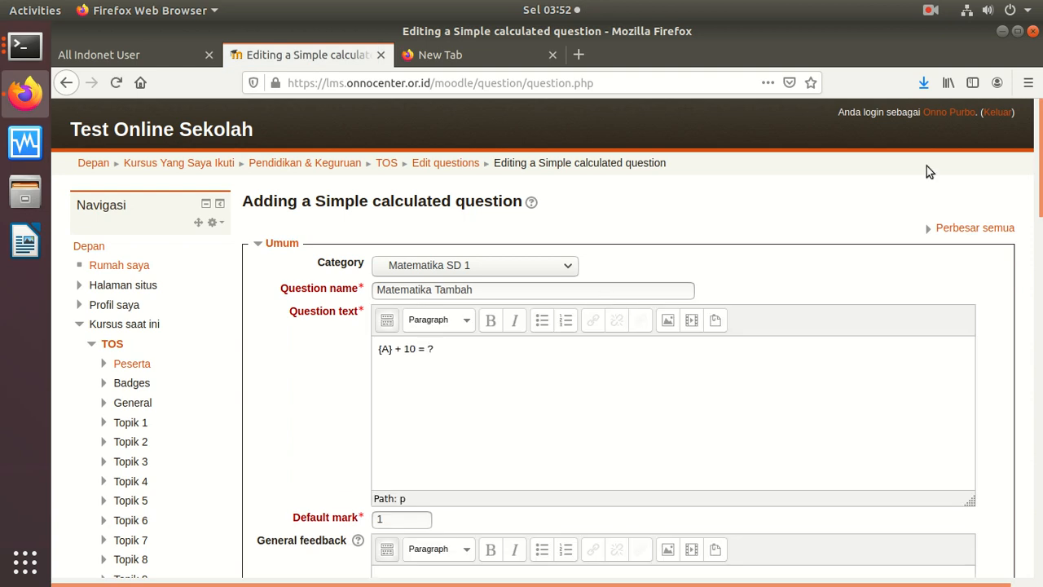
scroll(962, 367, down, 20)
scroll(961, 485, down, 2)
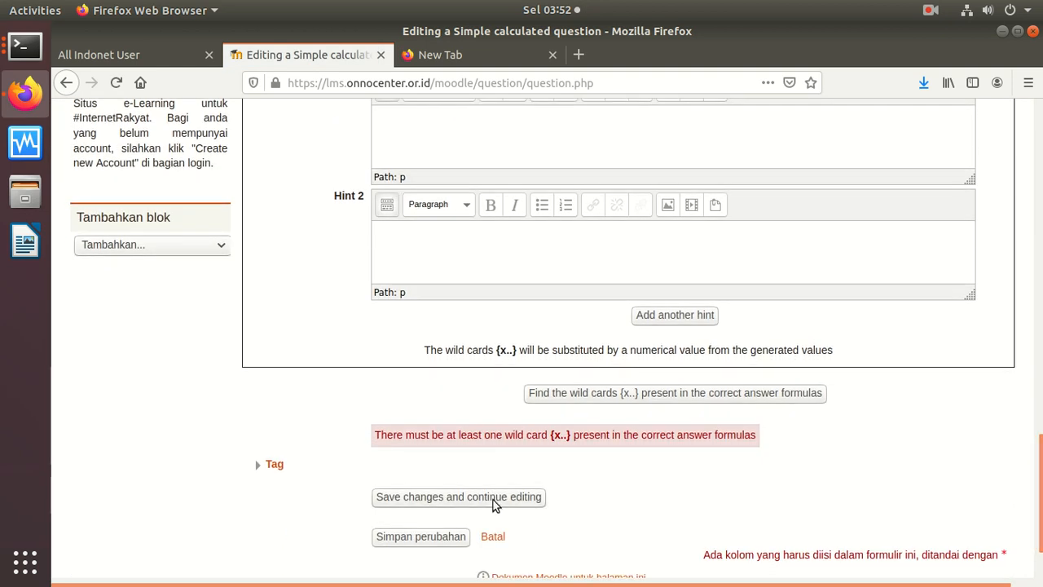
click(449, 540)
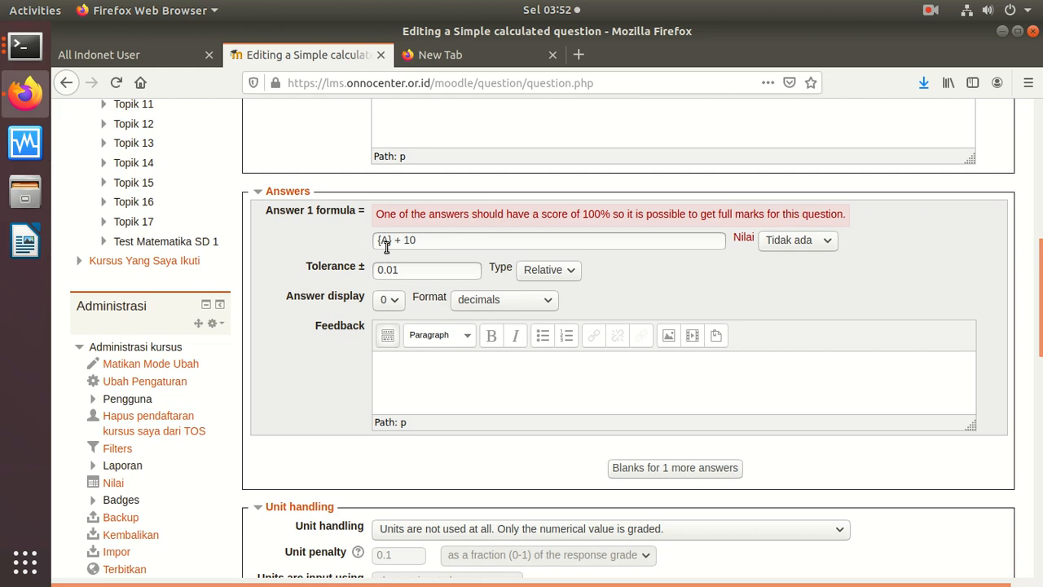
Step: Give Answer 1 ({A} + 10) a 100% grade and save changes while continuing to edit
click(813, 243)
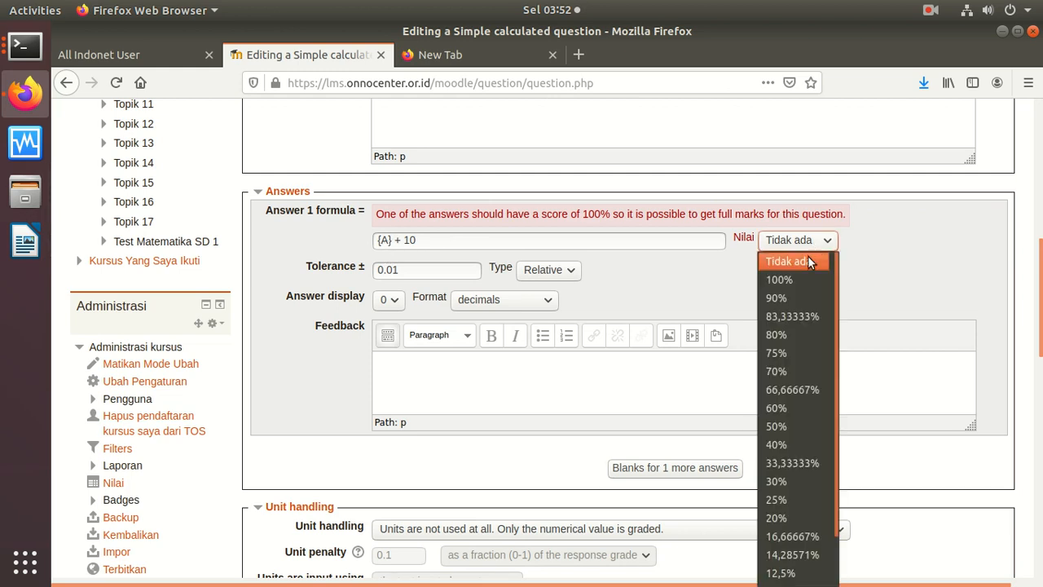
click(795, 281)
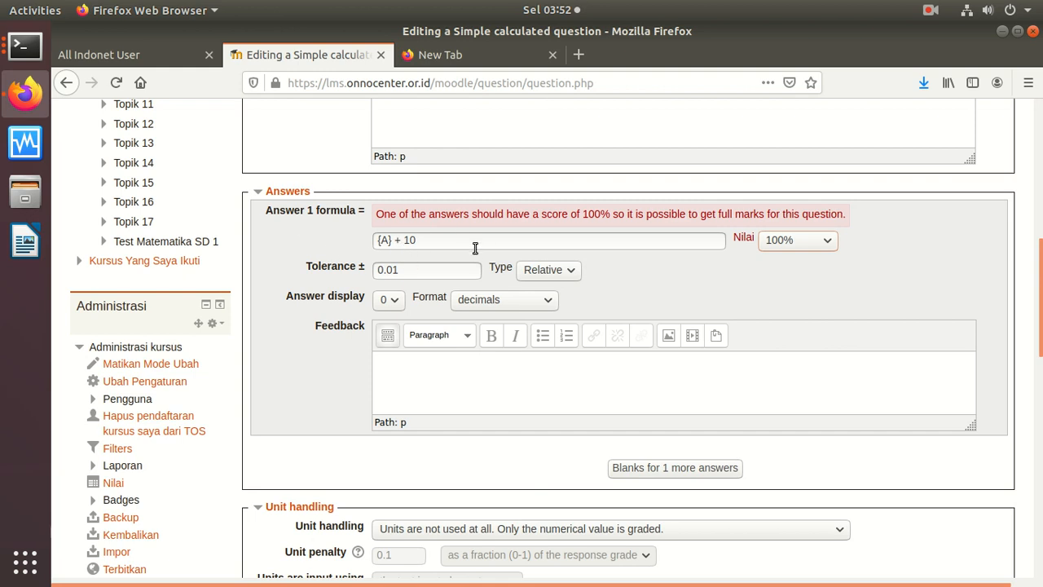
scroll(1006, 384, down, 10)
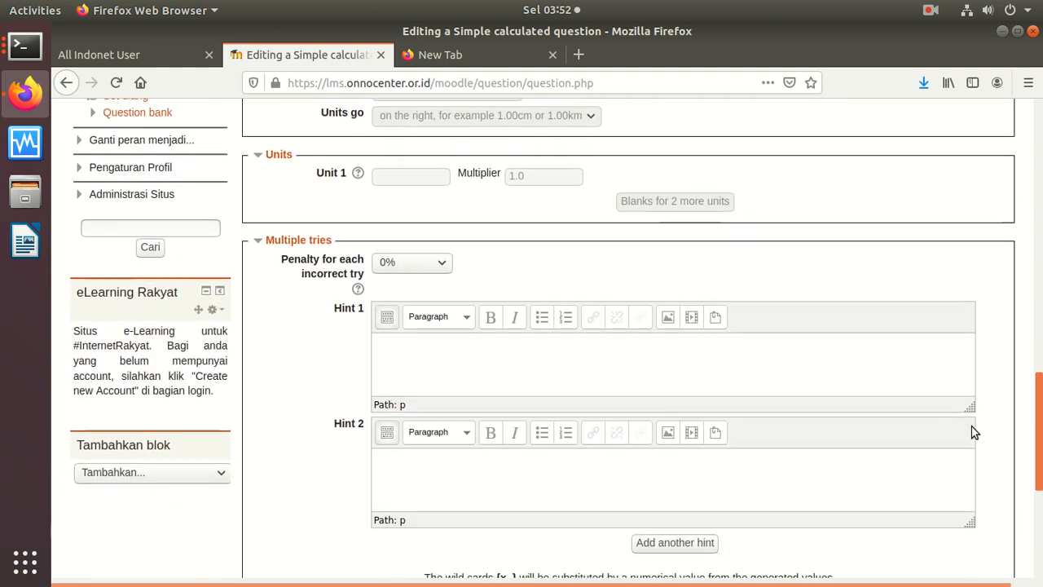
scroll(976, 408, up, 4)
scroll(970, 440, down, 5)
scroll(966, 465, down, 3)
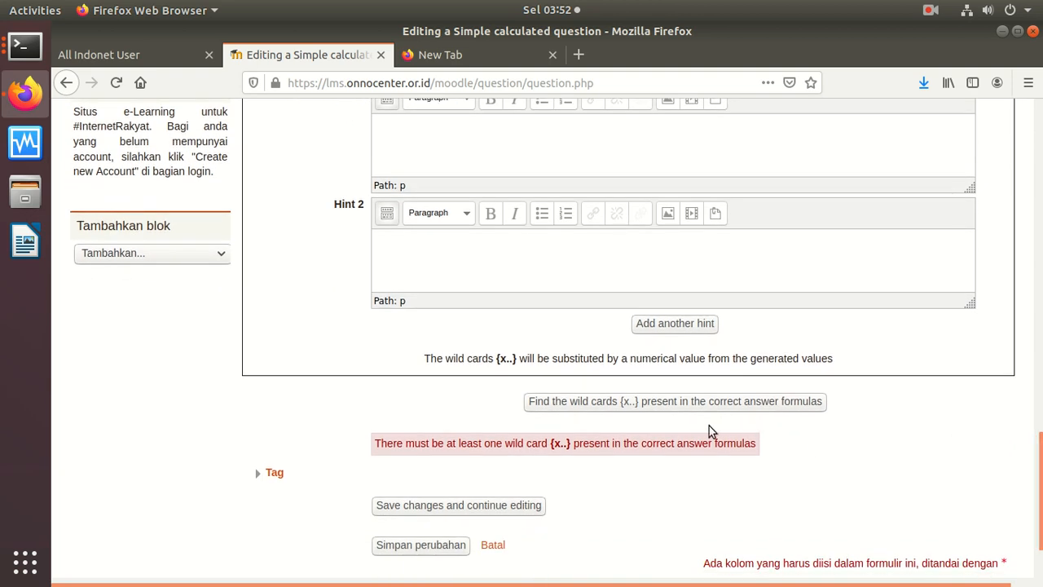
click(463, 506)
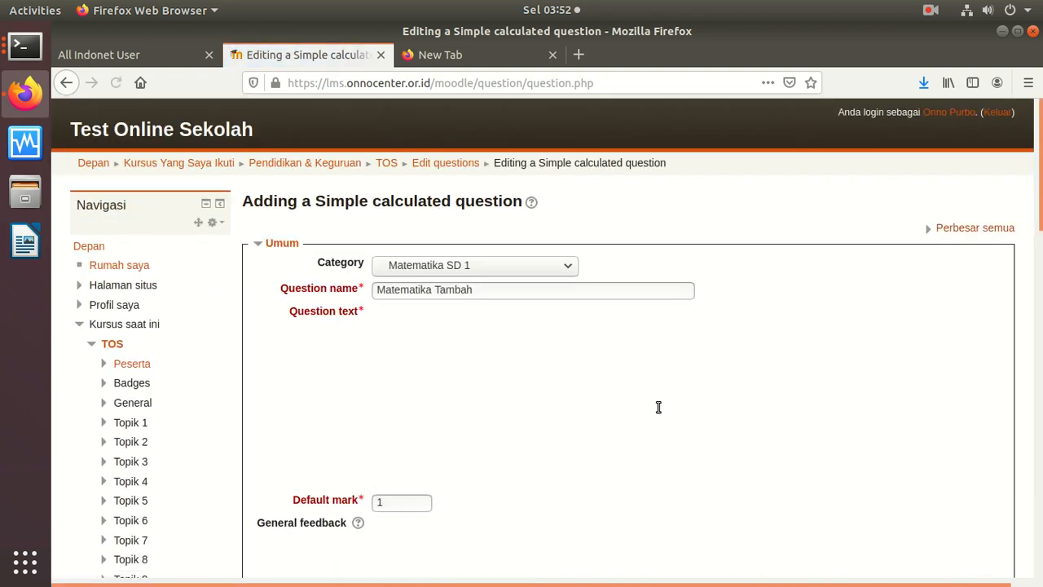
Step: Find the wild cards in the {A} + 10 answer formula
scroll(1008, 336, down, 7)
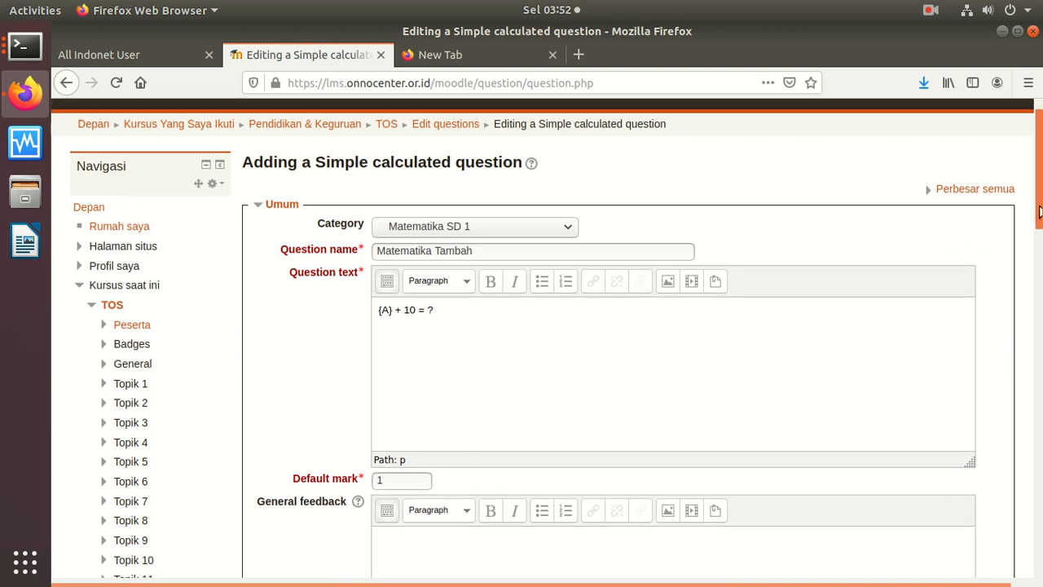
scroll(1008, 336, down, 5)
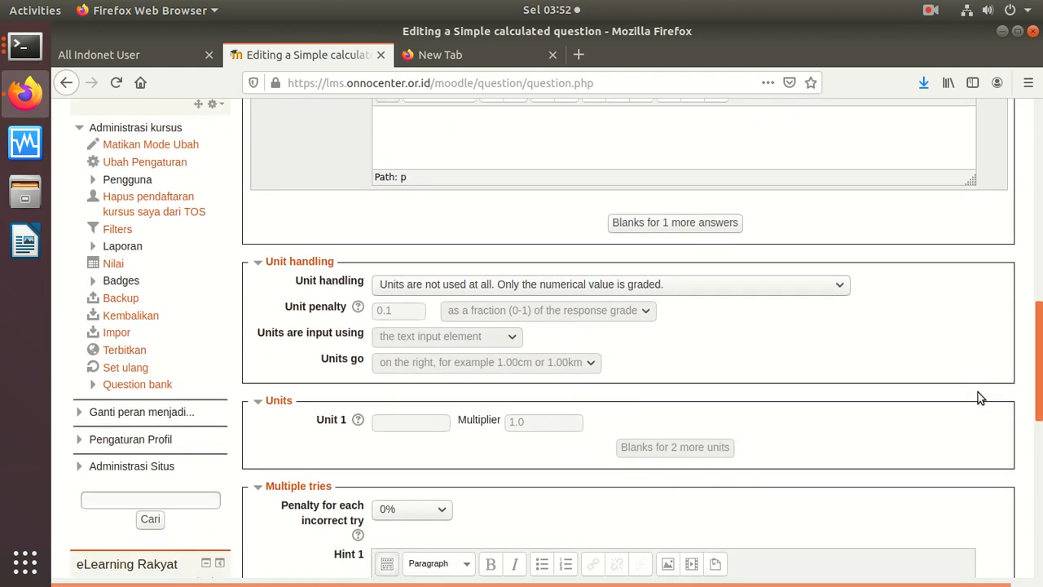
scroll(978, 397, down, 6)
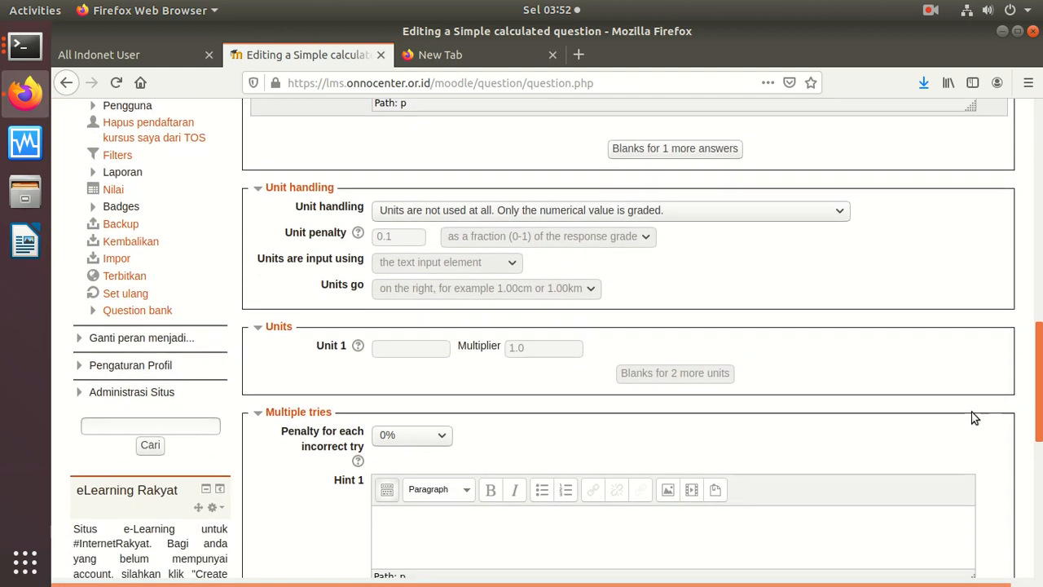
scroll(953, 501, down, 5)
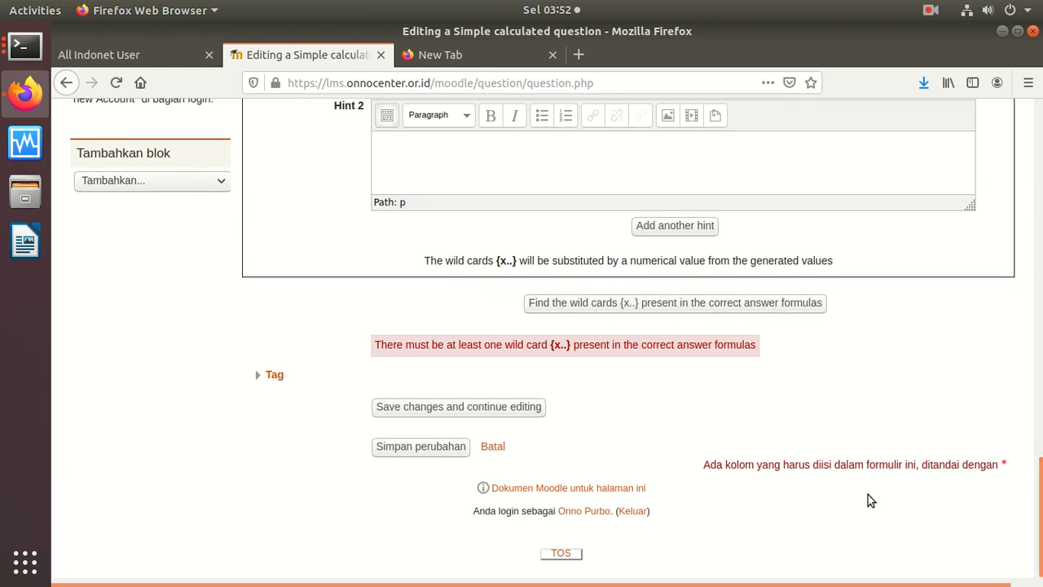
click(609, 307)
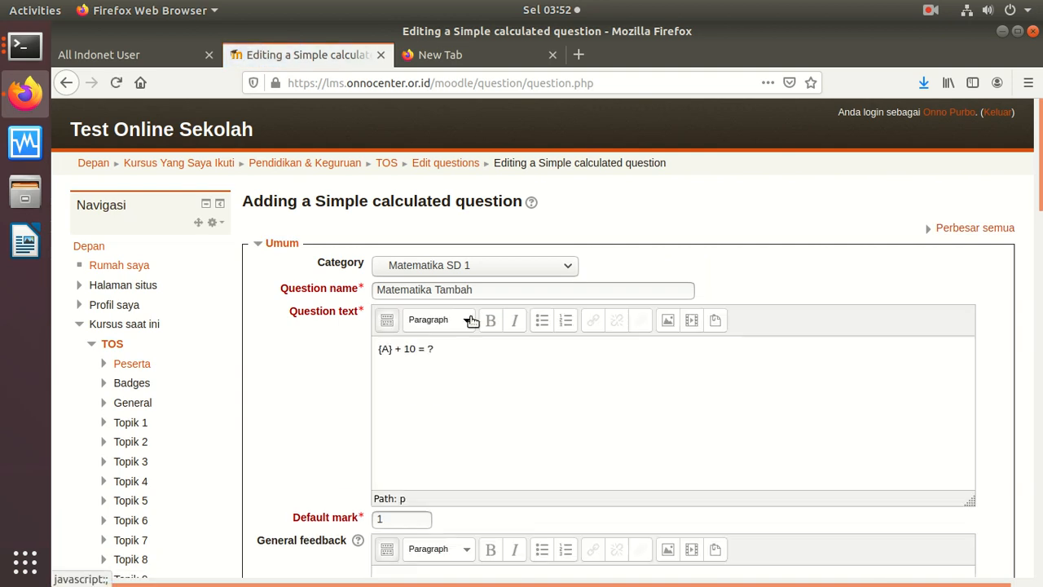
Step: Generate 1 new set of wild-card values from the bottom of the form
scroll(1028, 236, down, 8)
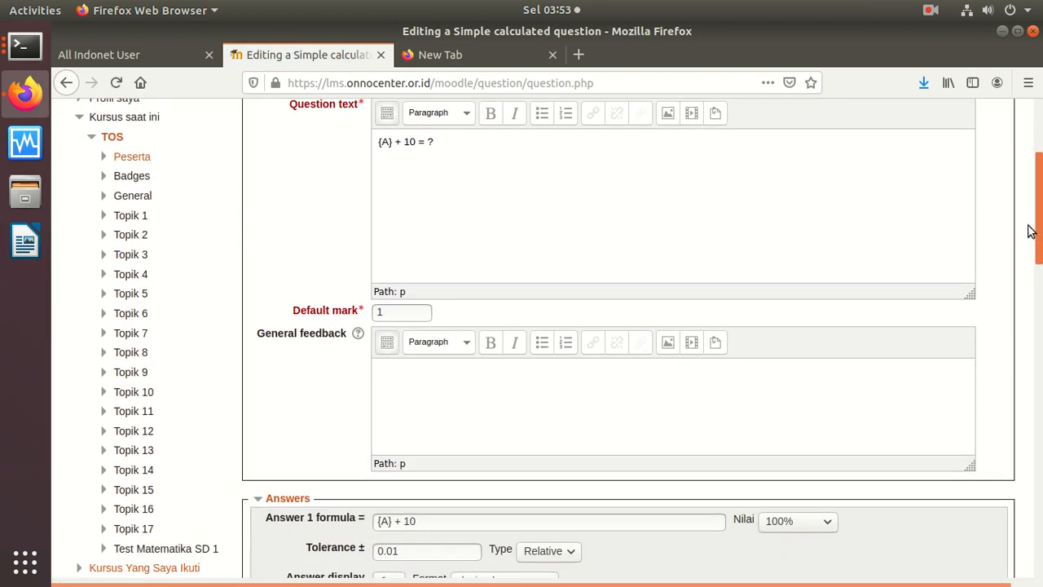
scroll(1017, 266, down, 10)
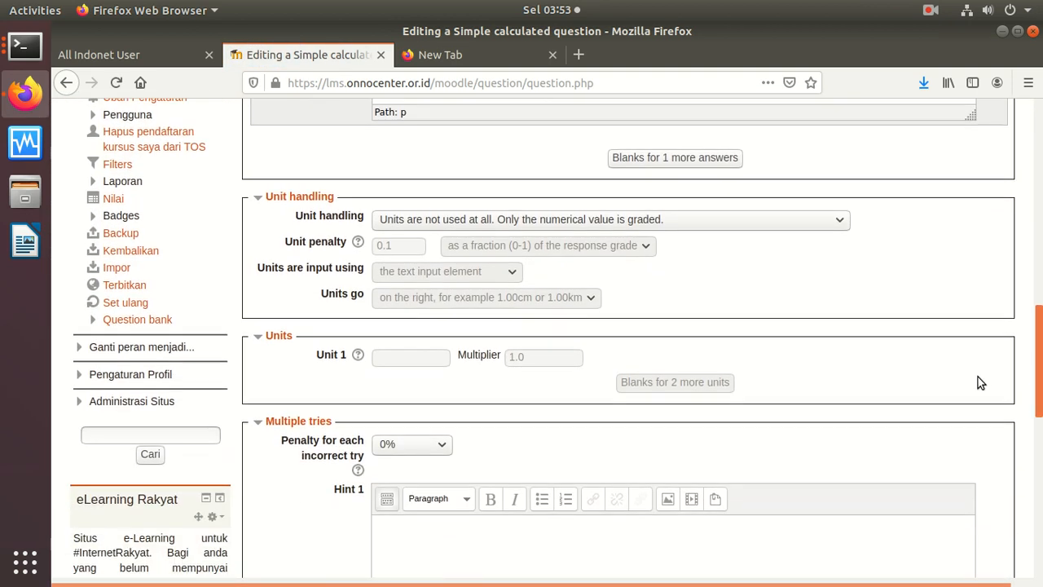
scroll(978, 388, down, 9)
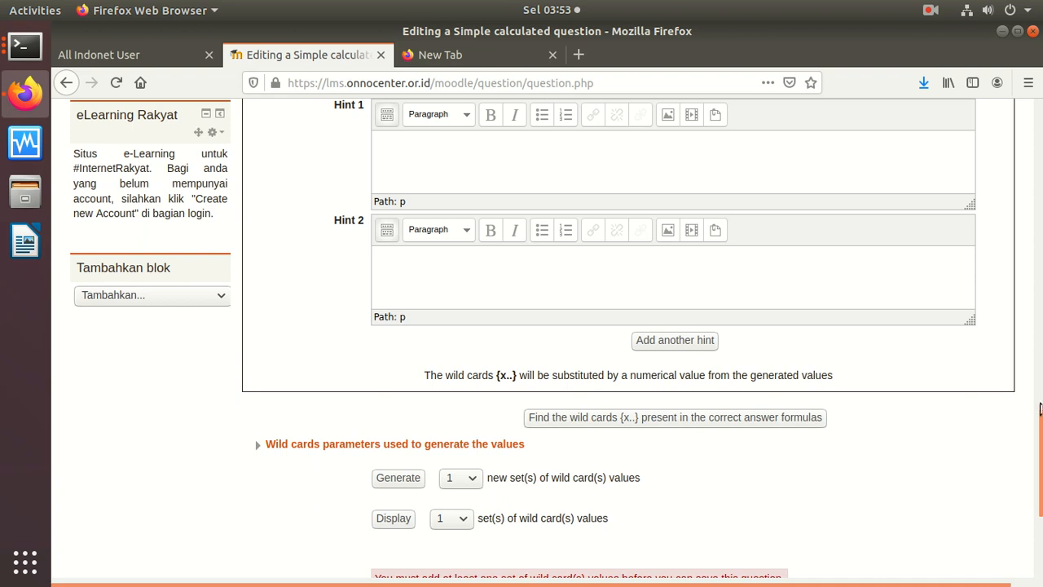
scroll(1040, 403, down, 5)
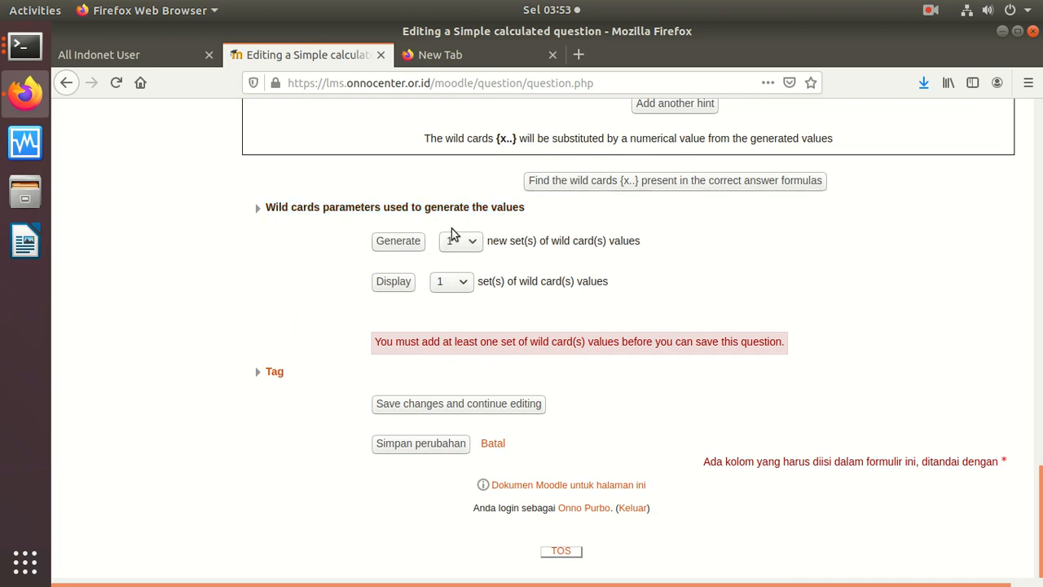
click(398, 241)
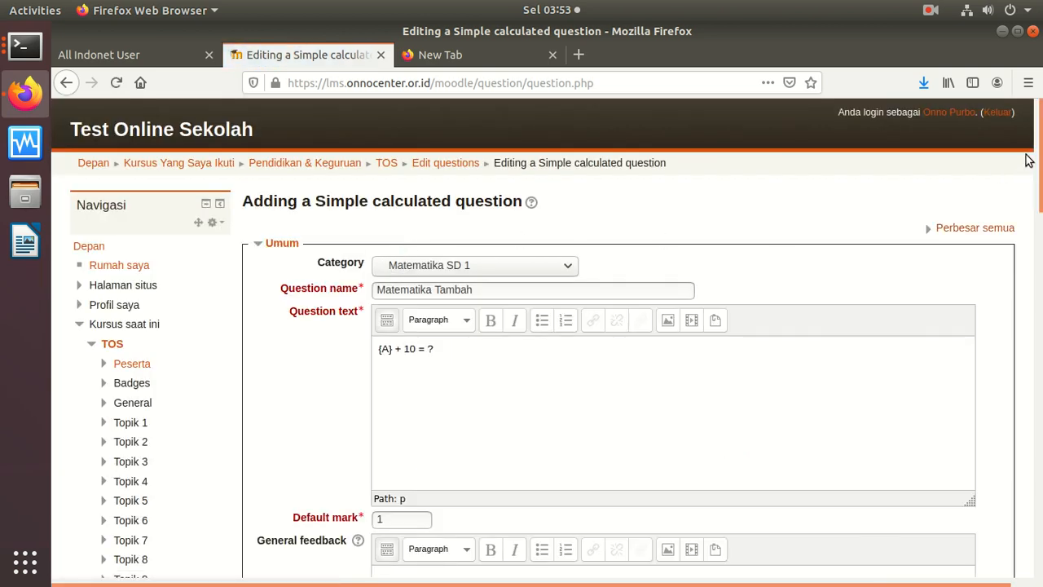
Step: Display the generated values and reveal {A}'s parameters: range 1 to 10, 1 decimal place
scroll(952, 414, down, 15)
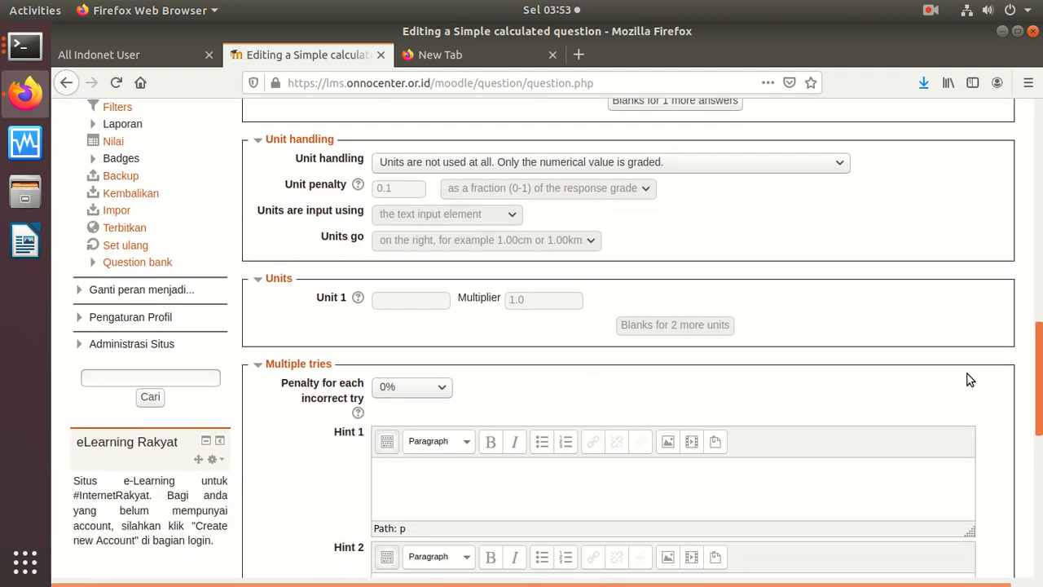
scroll(952, 415, down, 8)
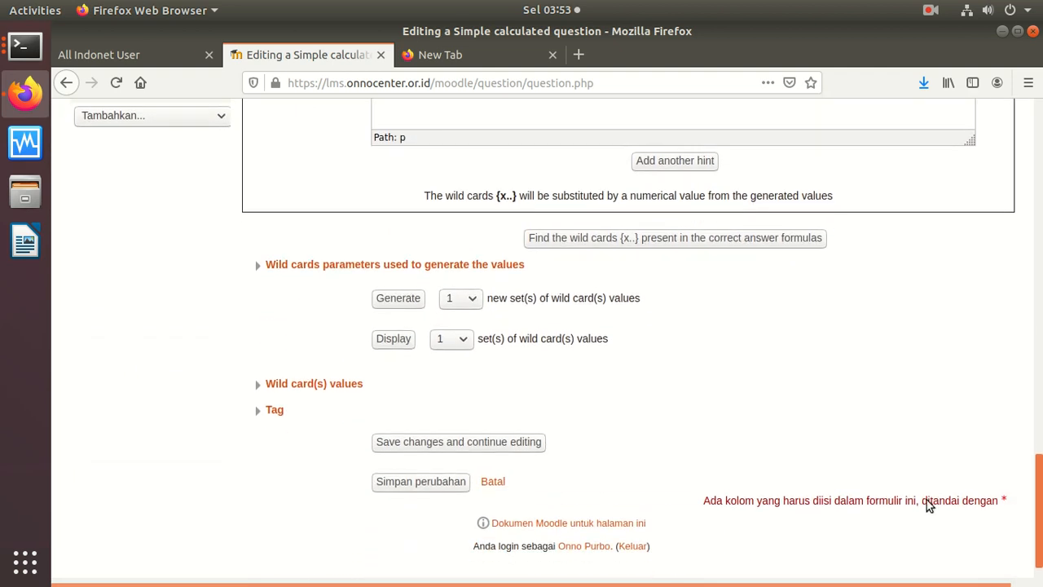
click(382, 336)
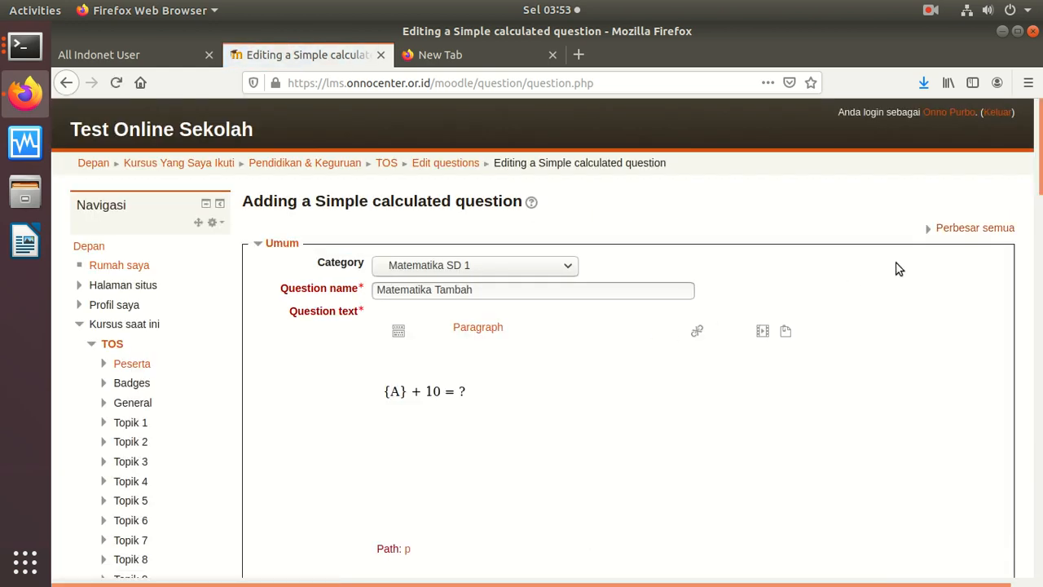
scroll(1025, 240, down, 10)
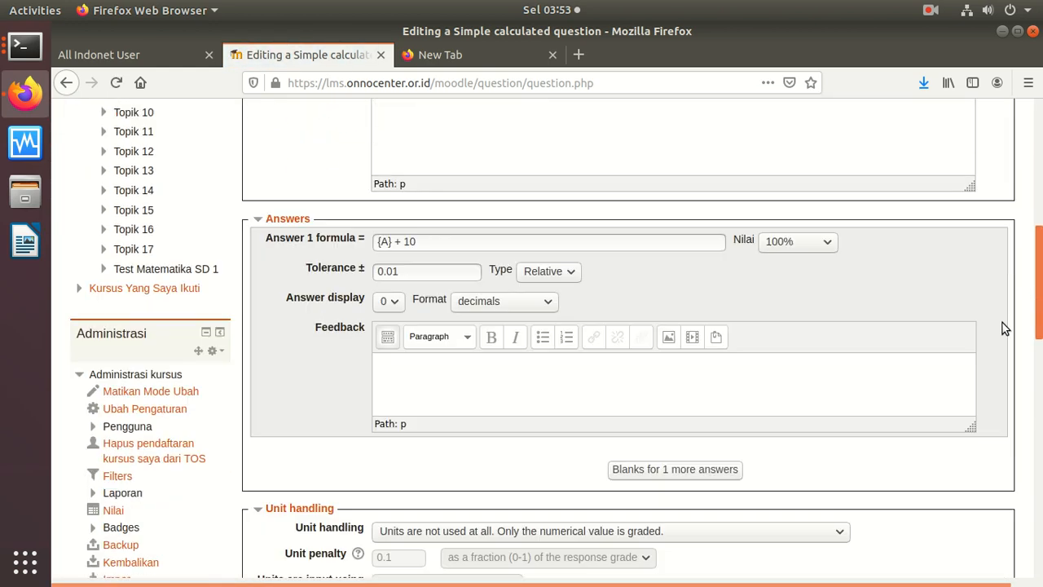
scroll(986, 387, down, 12)
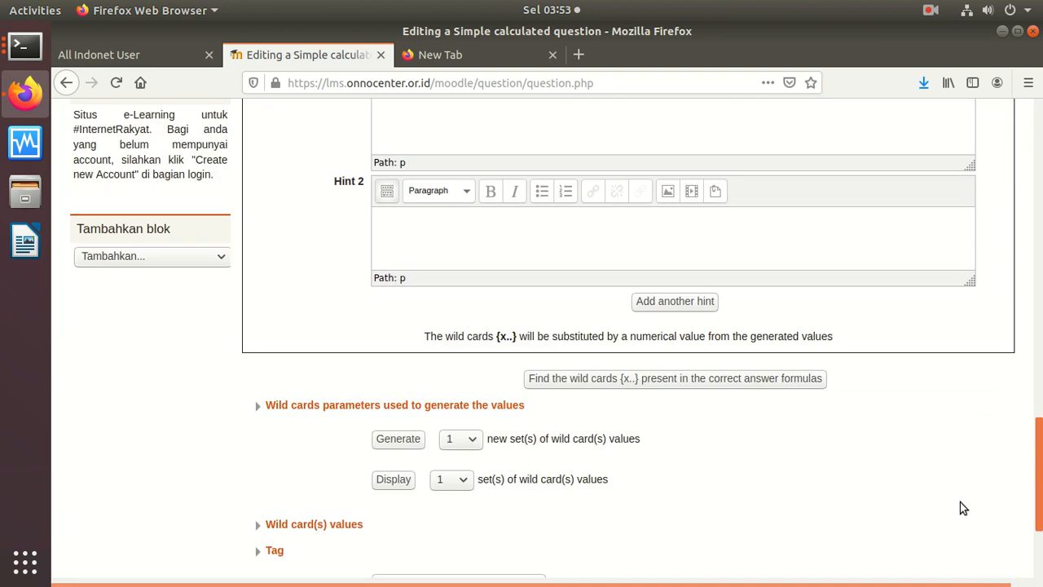
scroll(959, 539, down, 1)
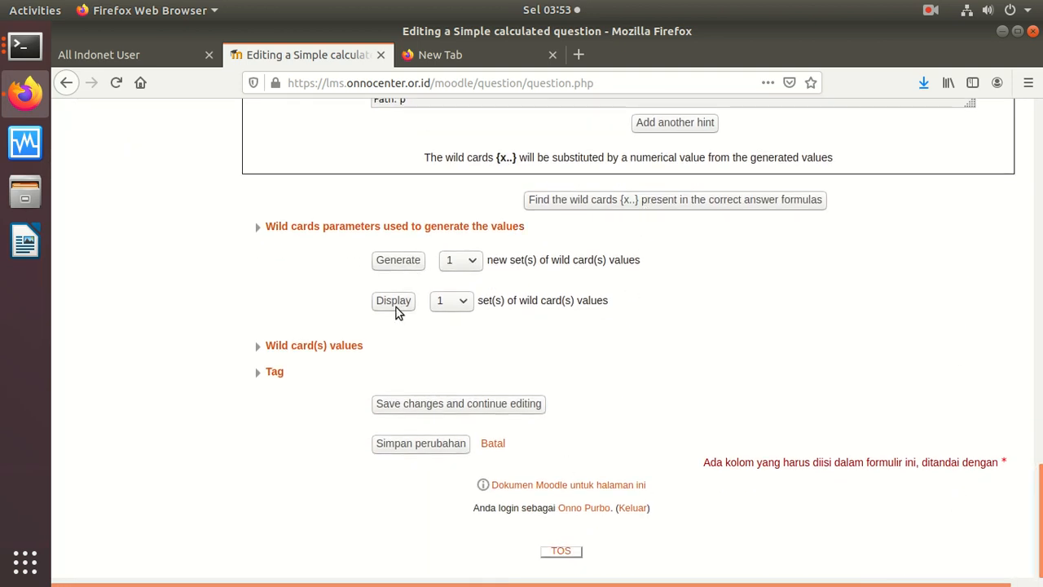
click(258, 228)
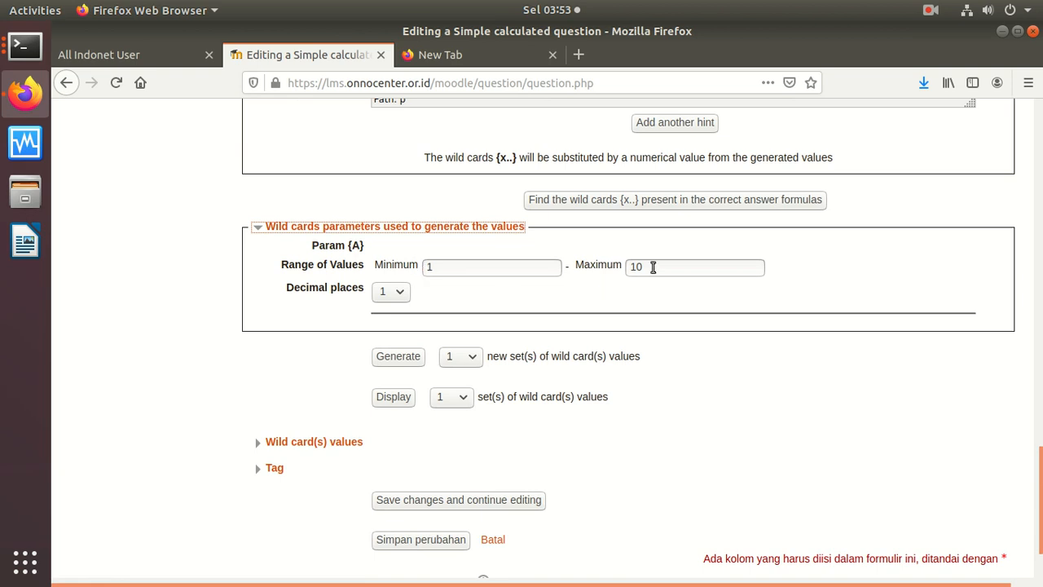
Step: Set {A} to 0 decimal places and save Matematika Tambah back to the question bank
click(391, 293)
click(388, 307)
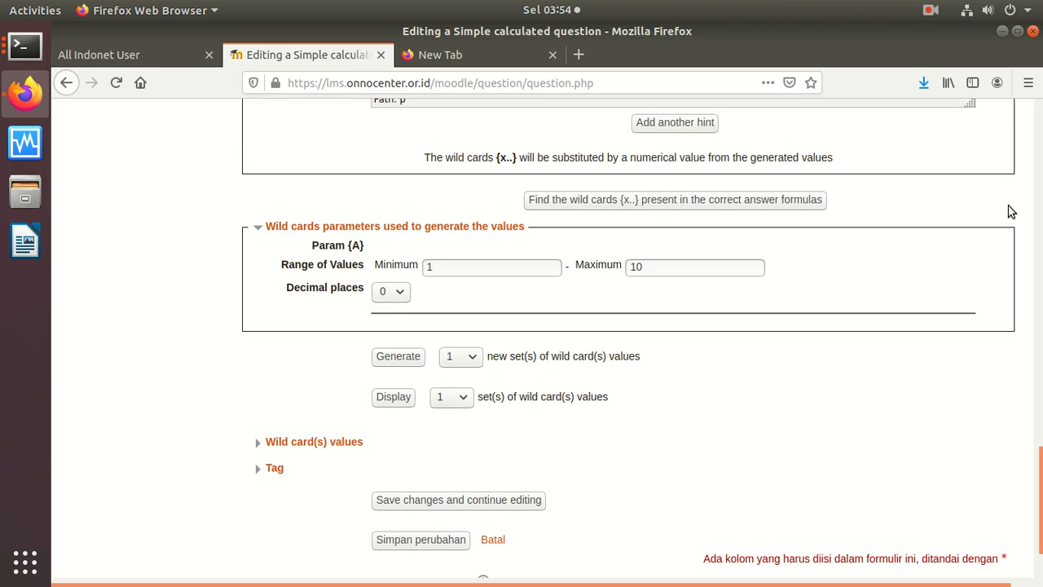
drag(1040, 498, 1040, 140)
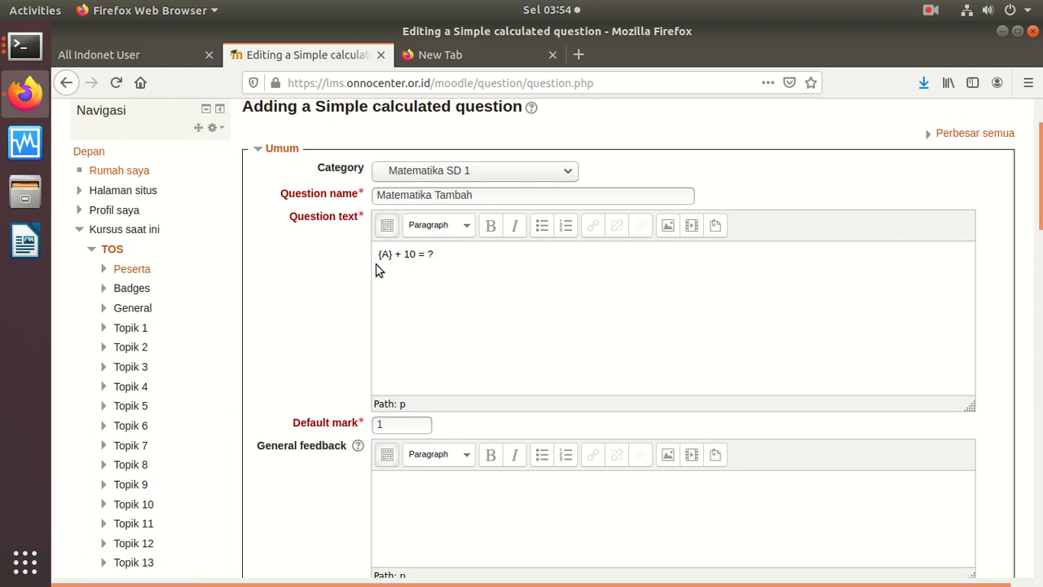
drag(1039, 211, 992, 566)
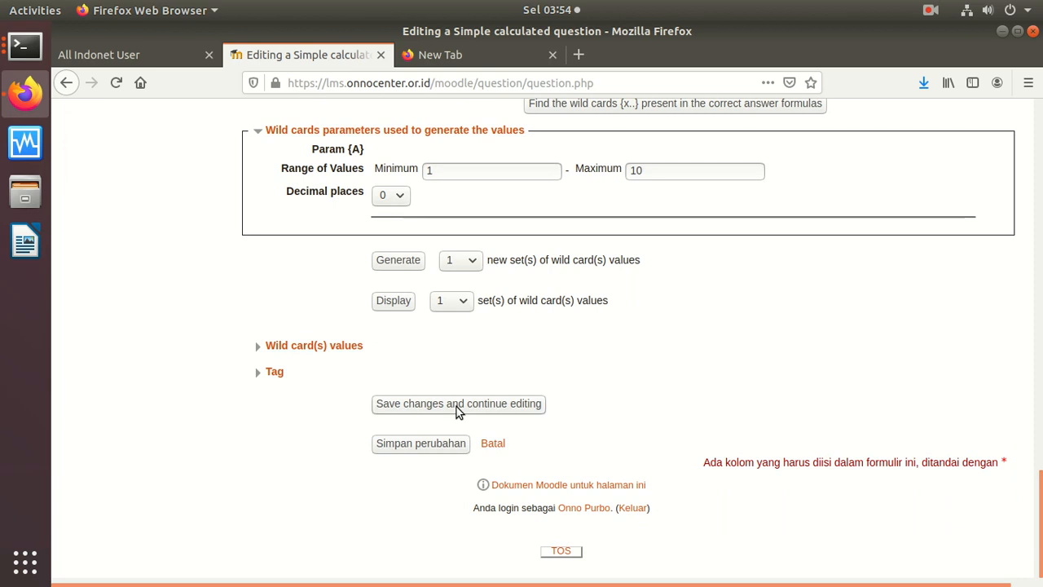
click(440, 444)
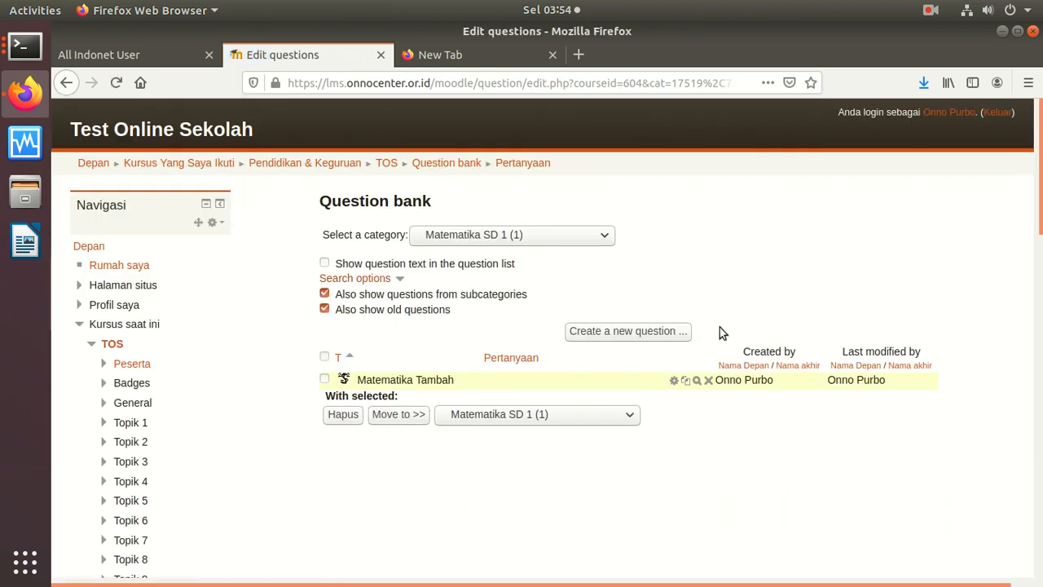
Step: Preview Matematika Tambah, still showing 7,5 + 10 = ?, then reopen it for editing
click(697, 381)
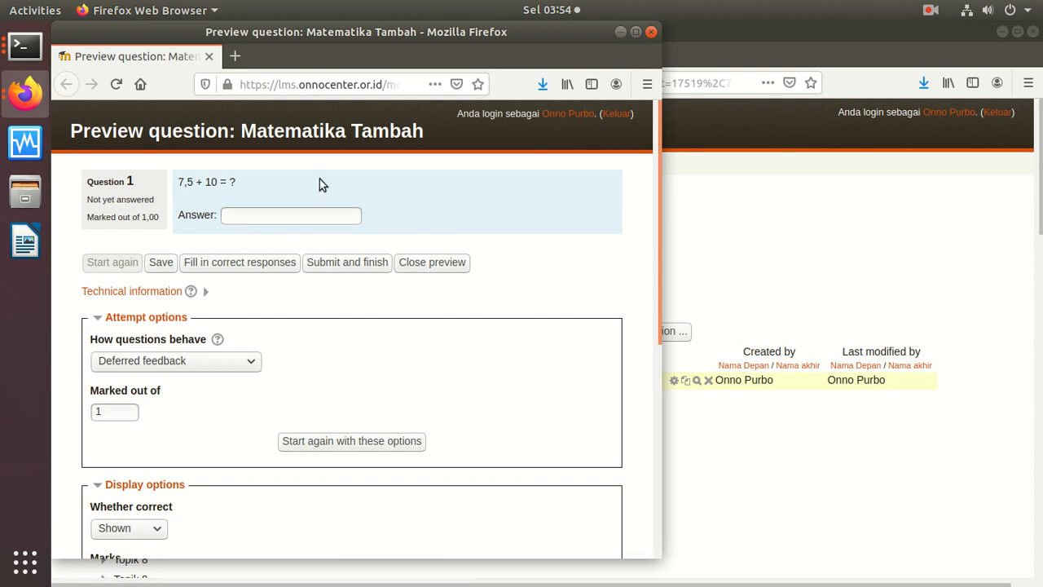
click(651, 32)
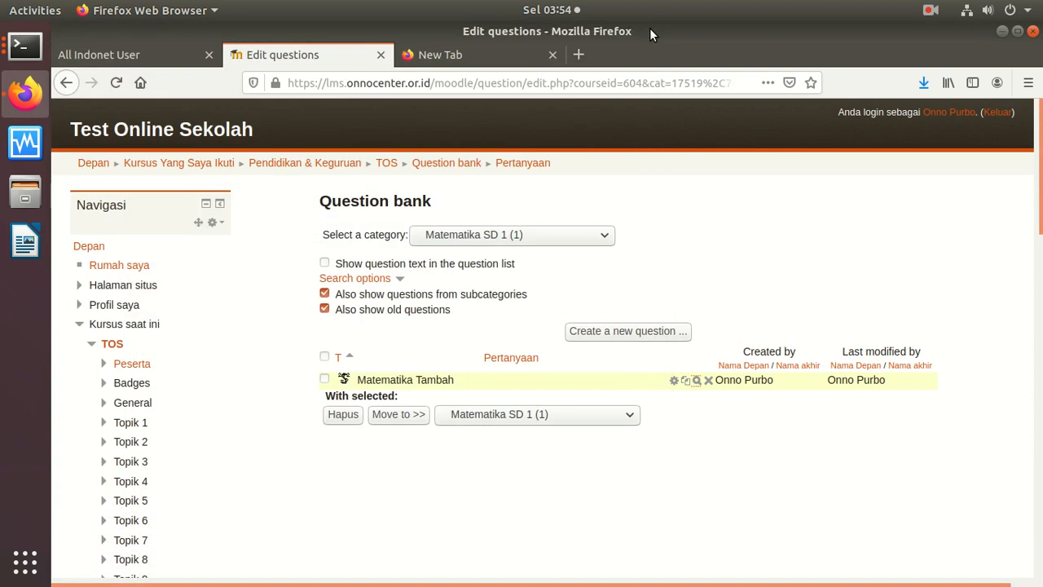
click(676, 381)
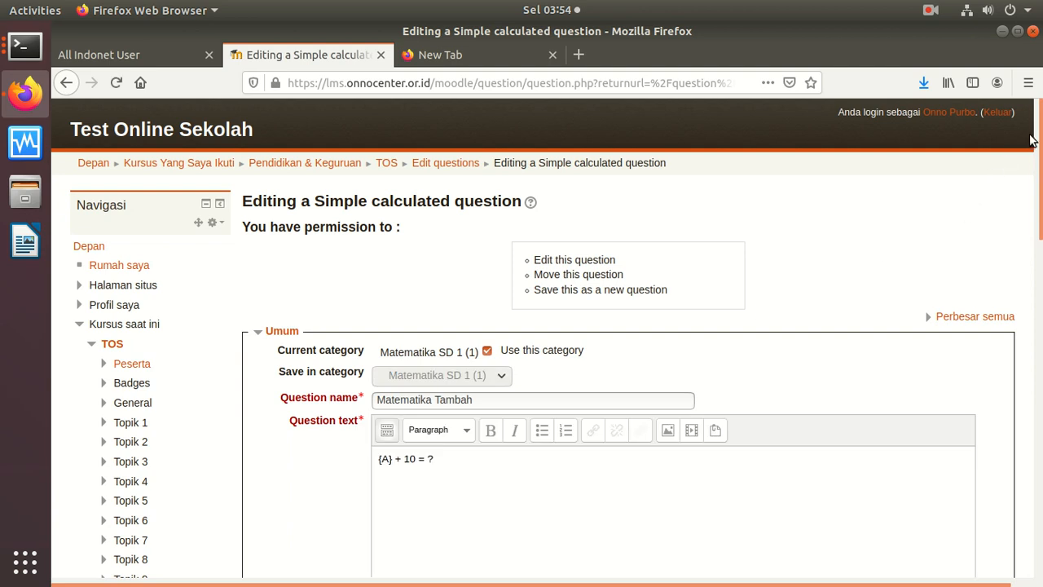
Step: Keep the answer display format as decimals
scroll(1011, 244, down, 6)
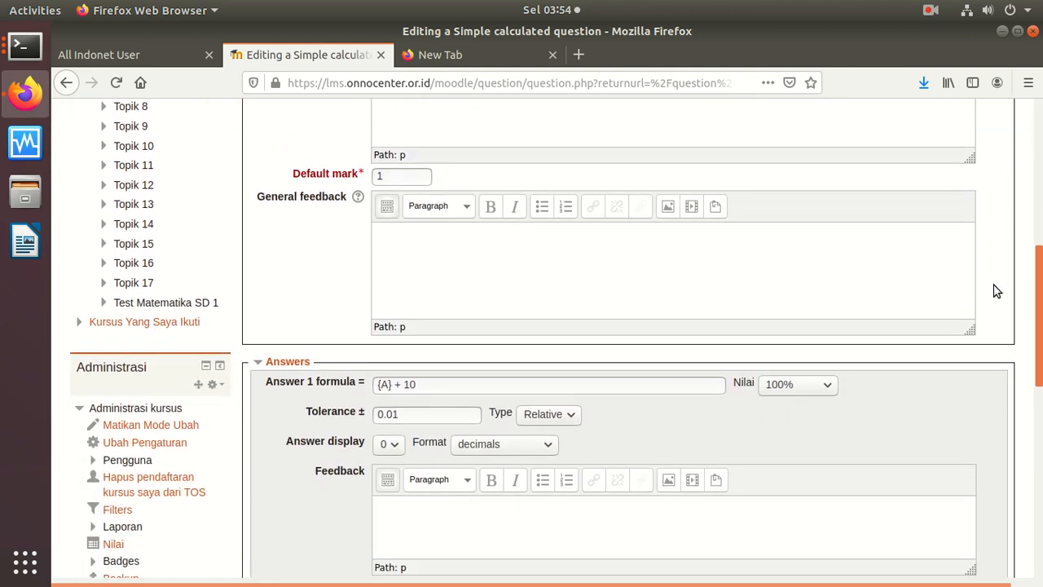
scroll(987, 318, down, 3)
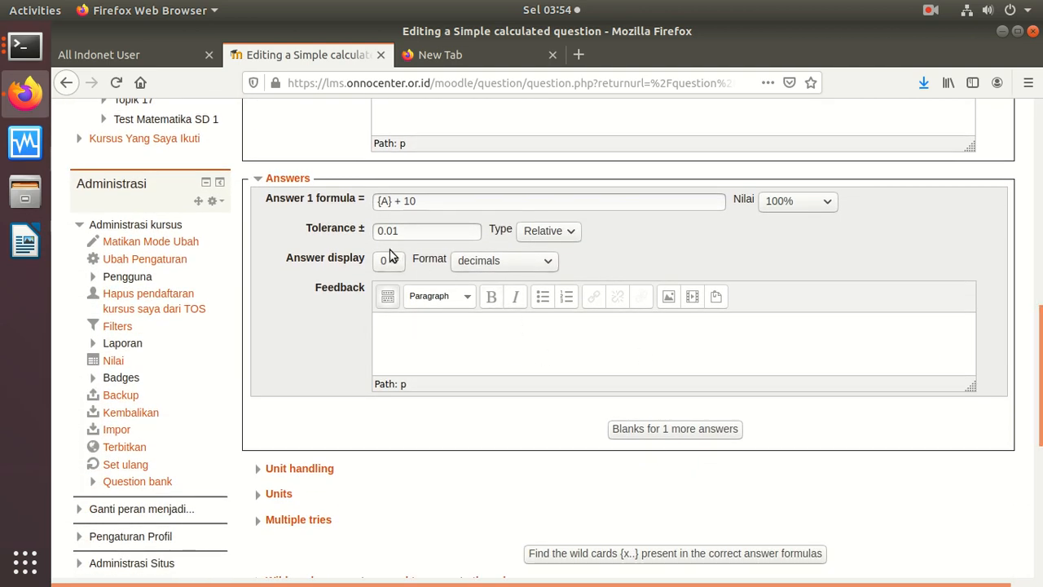
click(503, 262)
click(489, 282)
Step: Set wildcard {A} to 0 decimal places and save the question changes
scroll(1023, 382, up, 5)
scroll(1023, 381, down, 5)
scroll(1023, 382, down, 8)
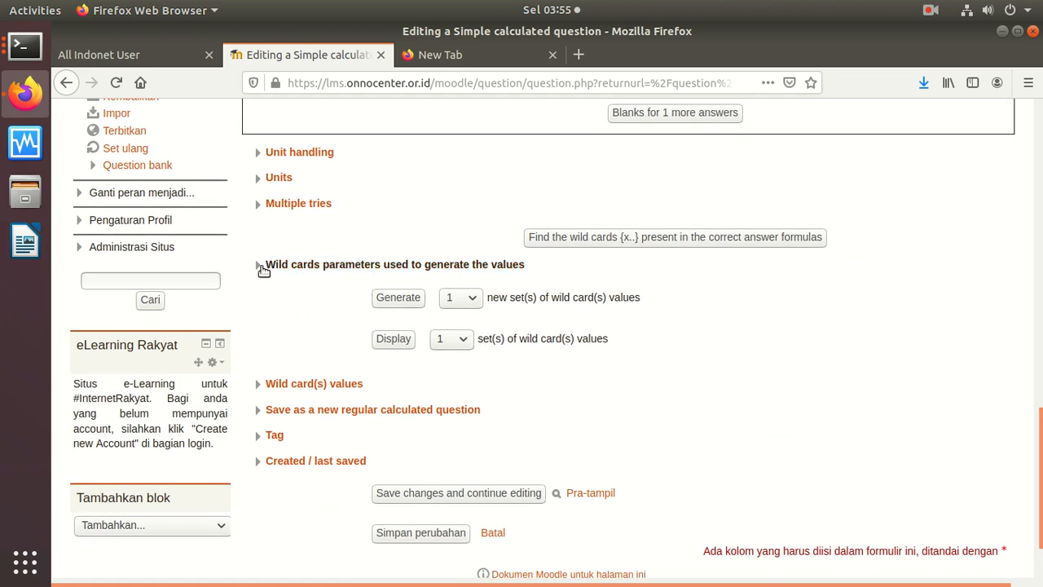
click(260, 263)
click(395, 329)
click(391, 351)
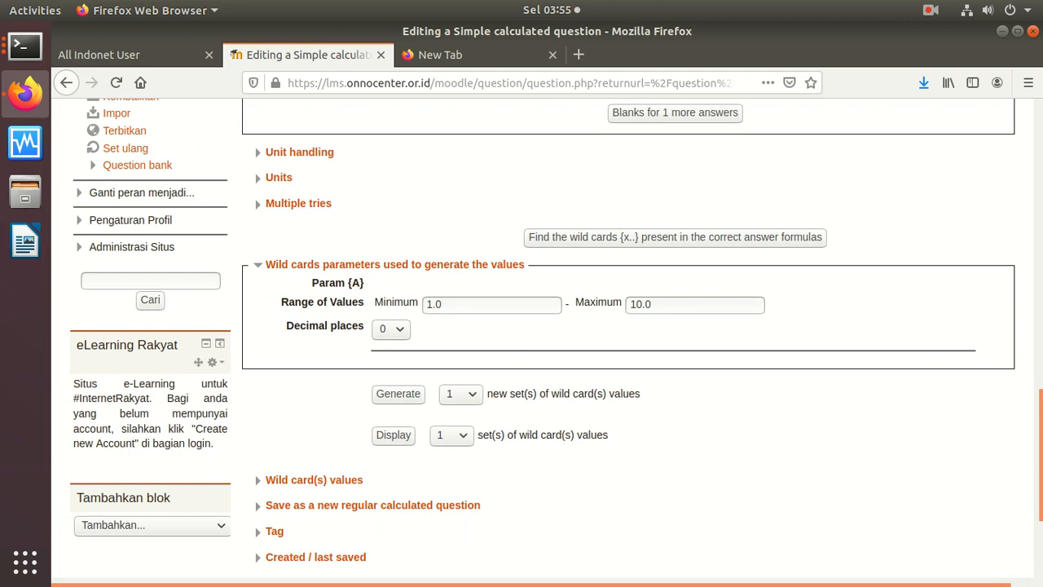
scroll(1035, 456, down, 4)
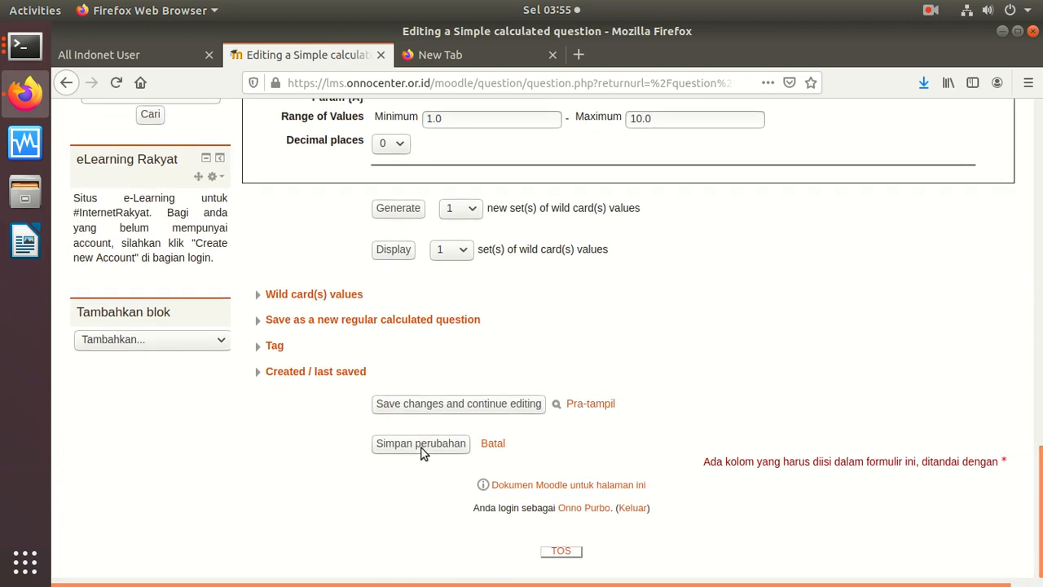
click(421, 447)
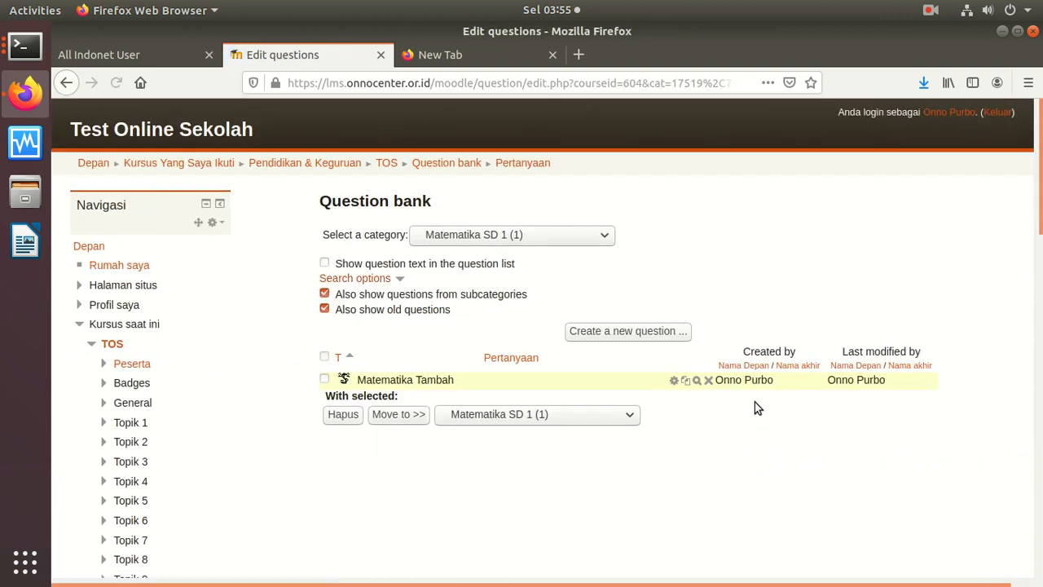
Step: Preview Matematika Tambah once more, delete it, and start a new question
click(697, 381)
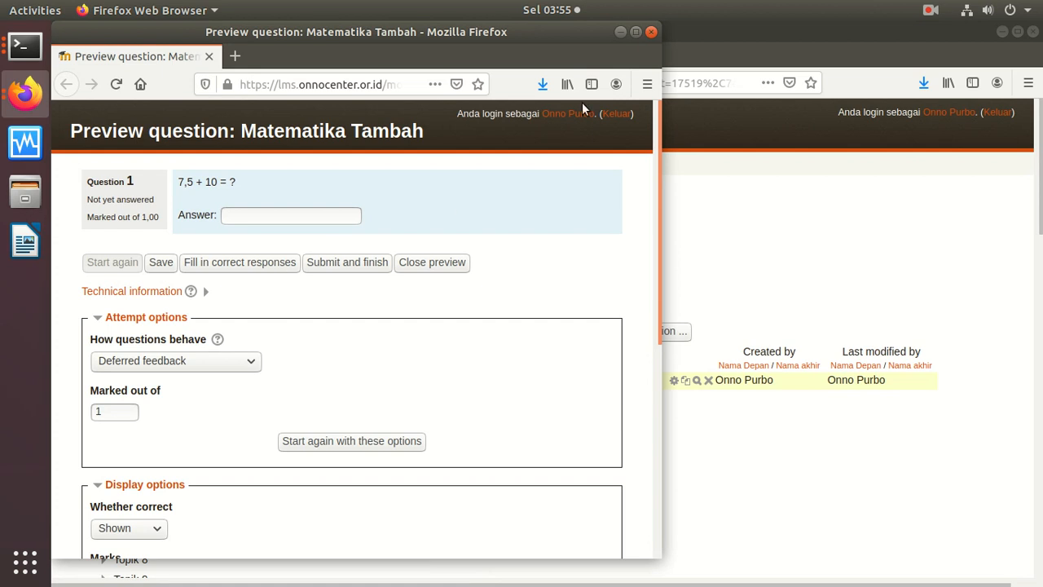
click(651, 32)
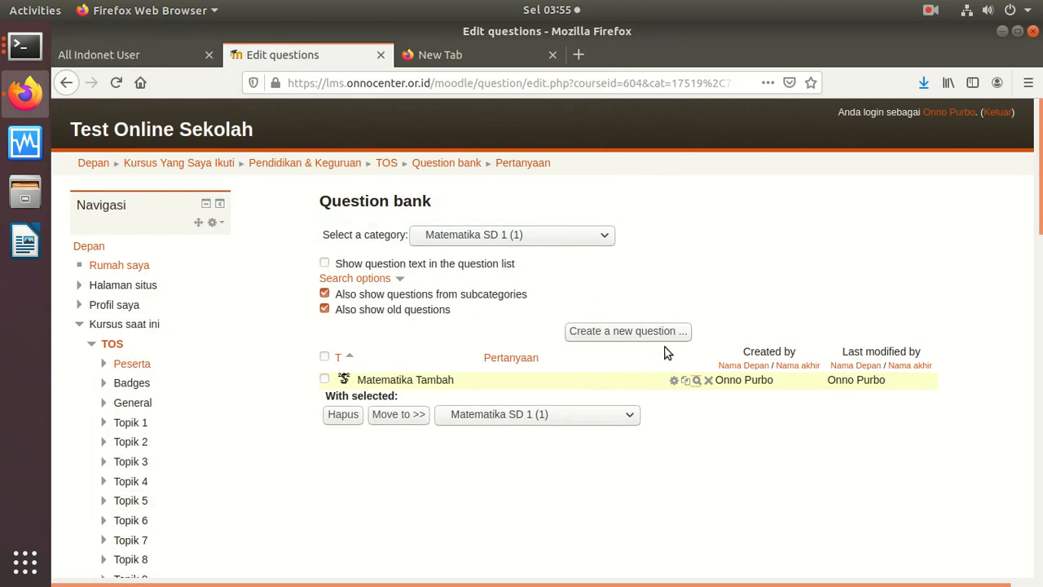
click(708, 381)
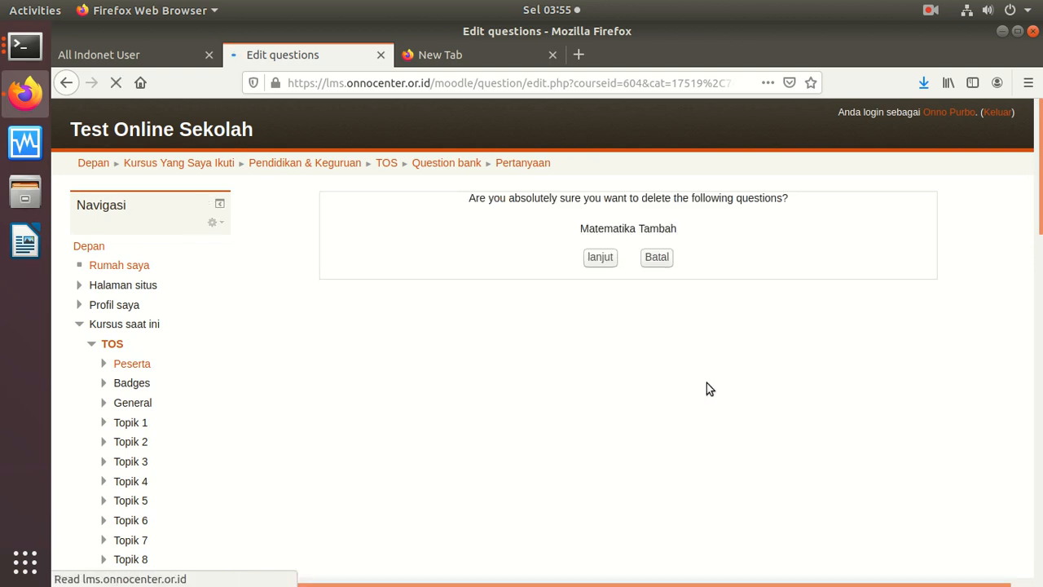
click(601, 257)
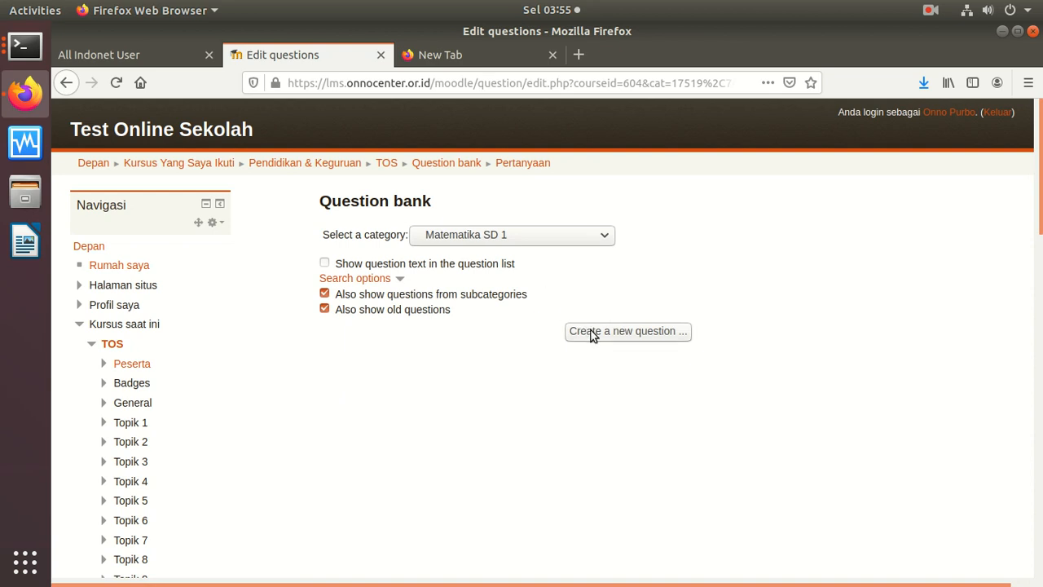
click(593, 332)
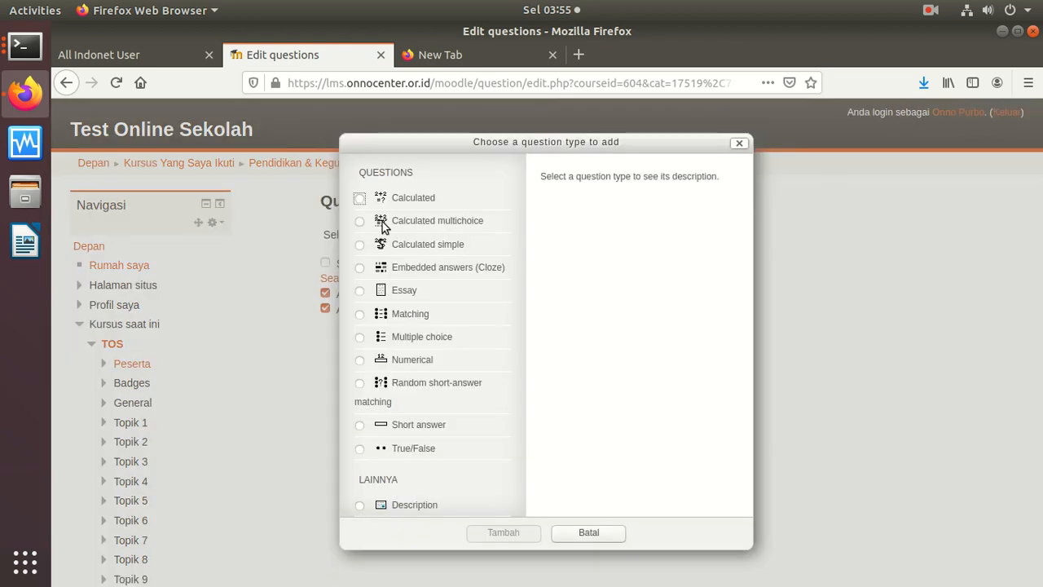
Step: Create a Calculated simple question named 'Mat +' with text '{A} + 10 = ?'
click(362, 245)
click(524, 533)
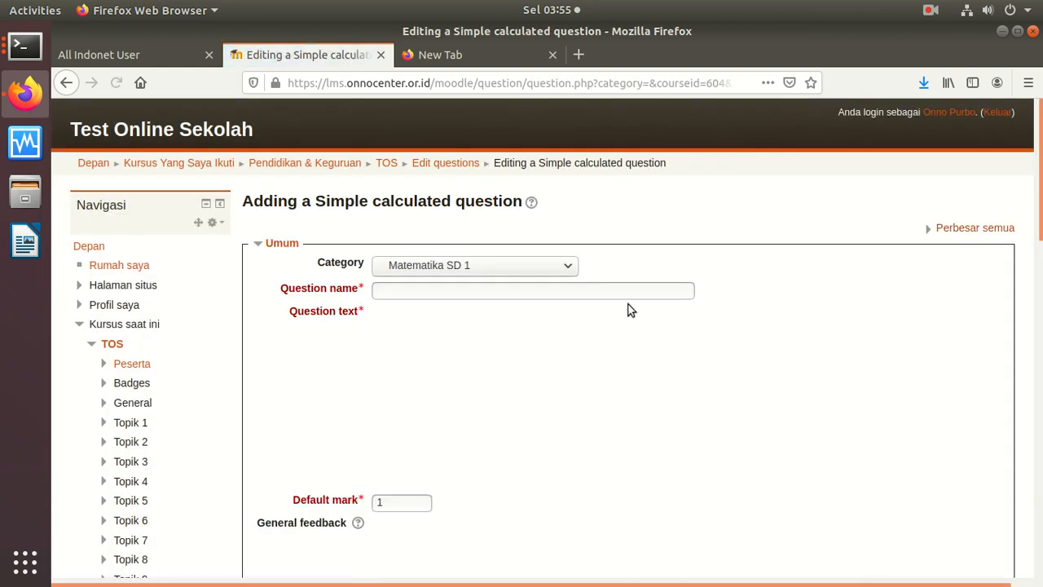
click(509, 289)
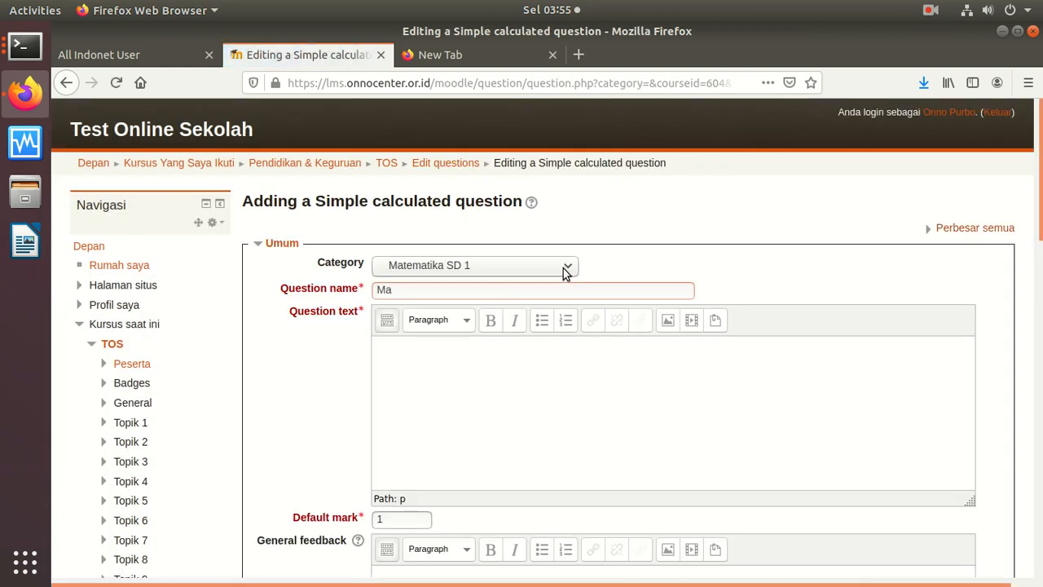
text(Mat Tamba)
key(BackSpace)
key(BackSpace)
key(BackSpace)
key(BackSpace)
scroll(1037, 205, down, 3)
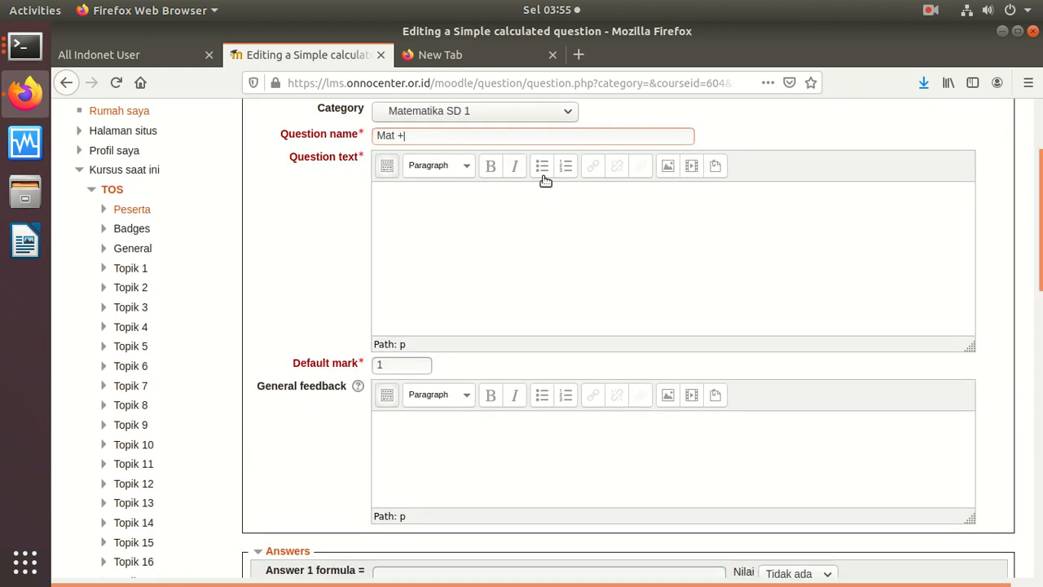
text({A} + 10 = ?)
Step: Enter answer formula {A} + 10 worth 100% with 0 display digits
scroll(1019, 326, down, 8)
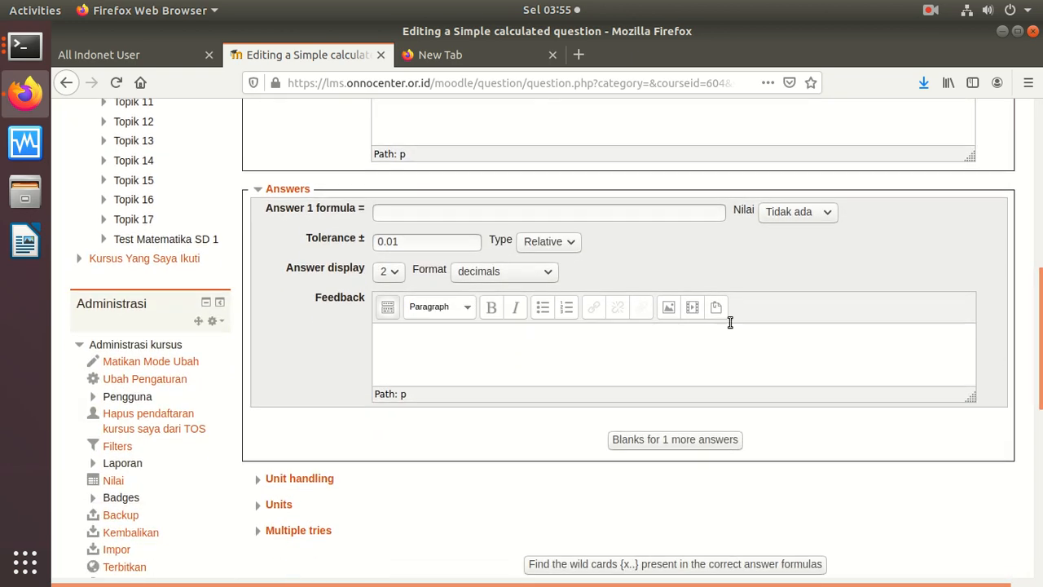
click(597, 216)
text({A} + 10)
click(822, 216)
click(792, 254)
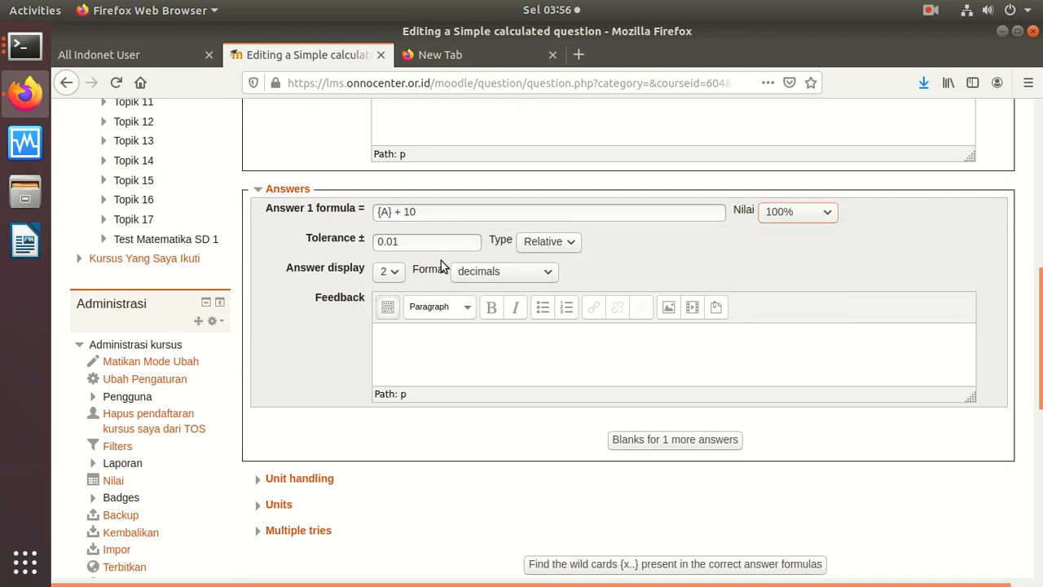
click(389, 271)
click(389, 298)
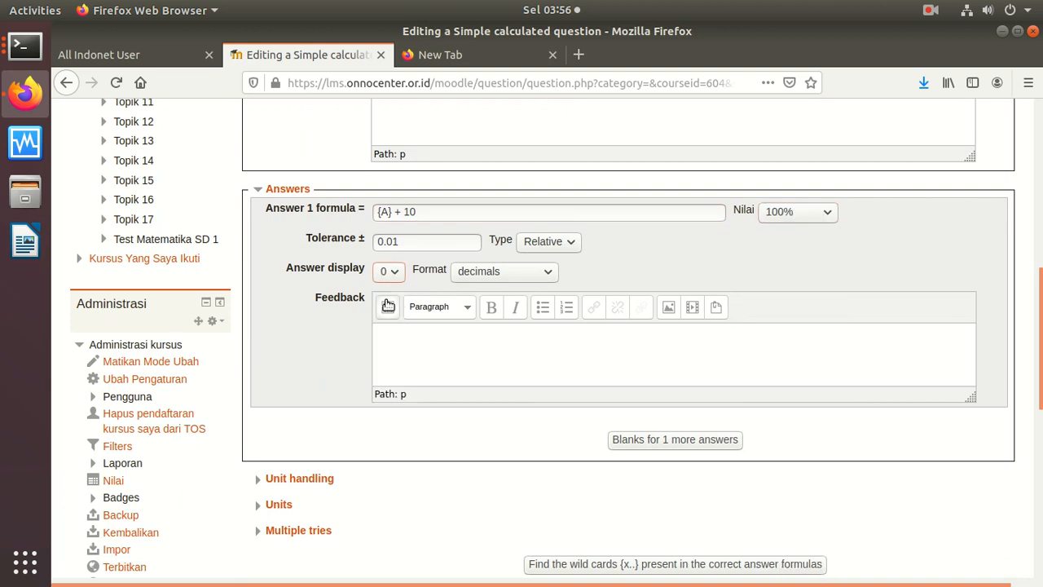
Step: Settle on 2 significant figures for the answer and find the formula's wild cards
click(506, 271)
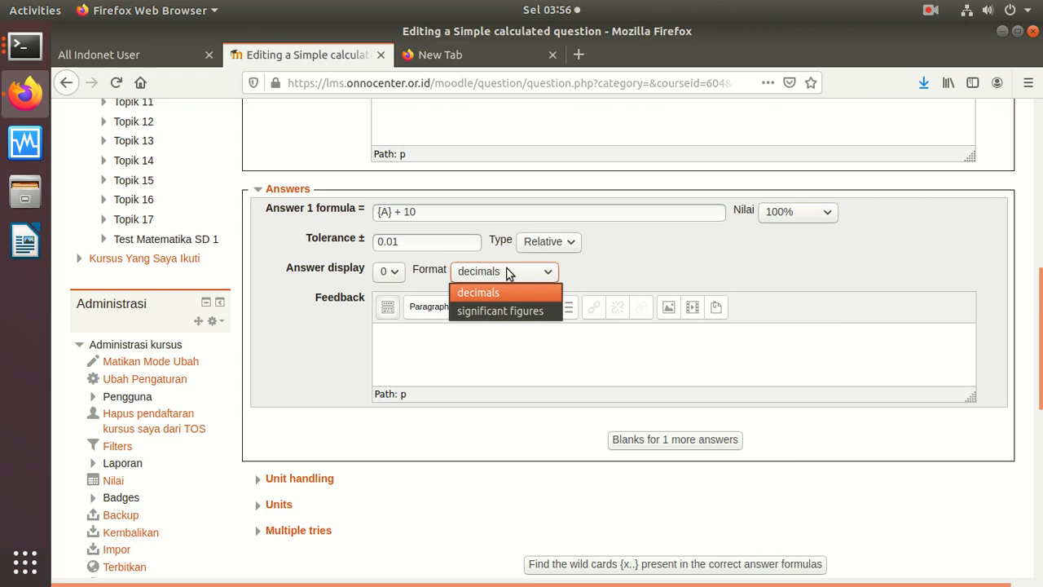
click(508, 312)
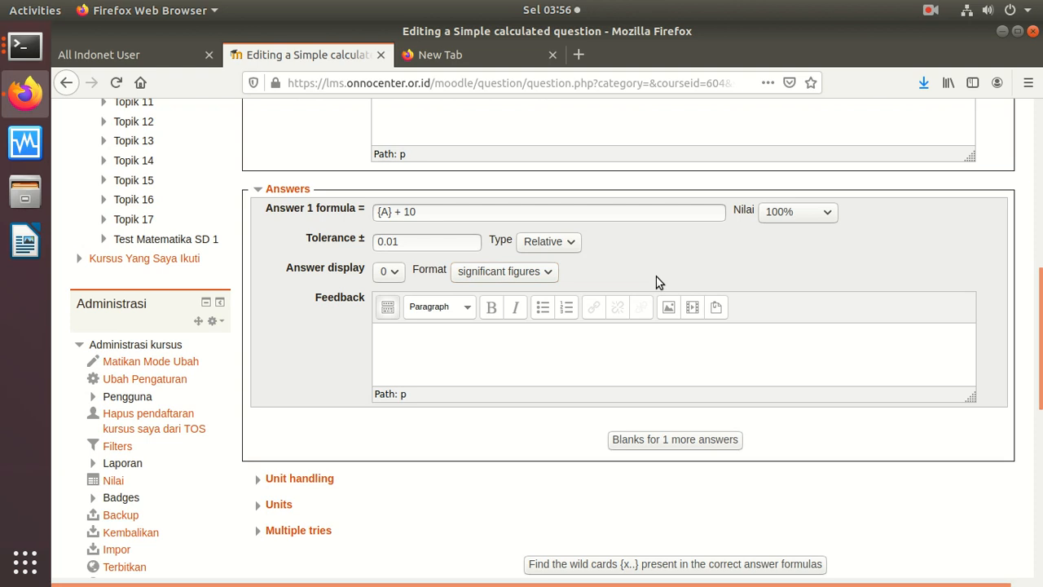
click(544, 272)
click(506, 291)
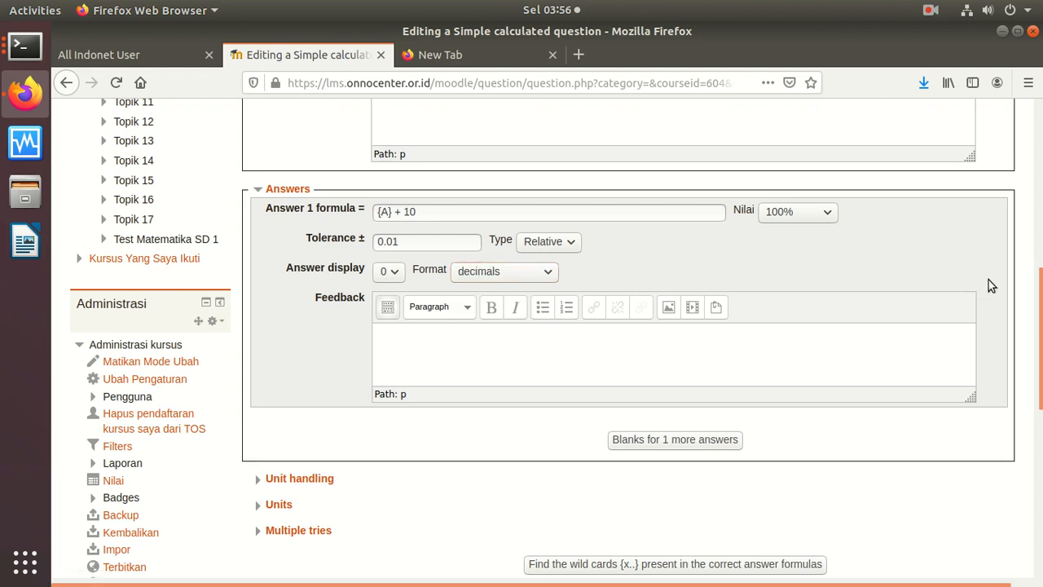
click(486, 277)
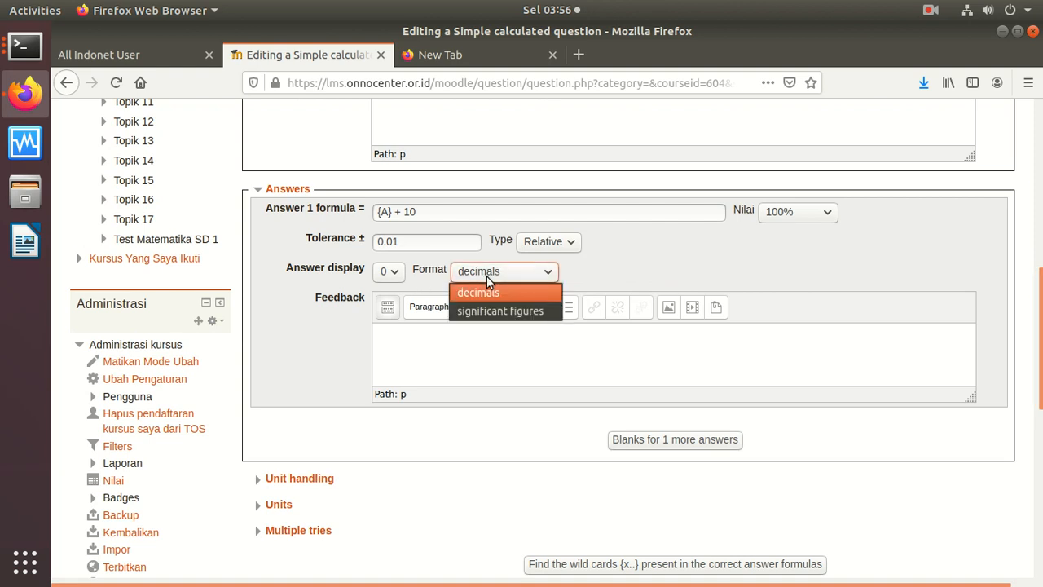
click(488, 316)
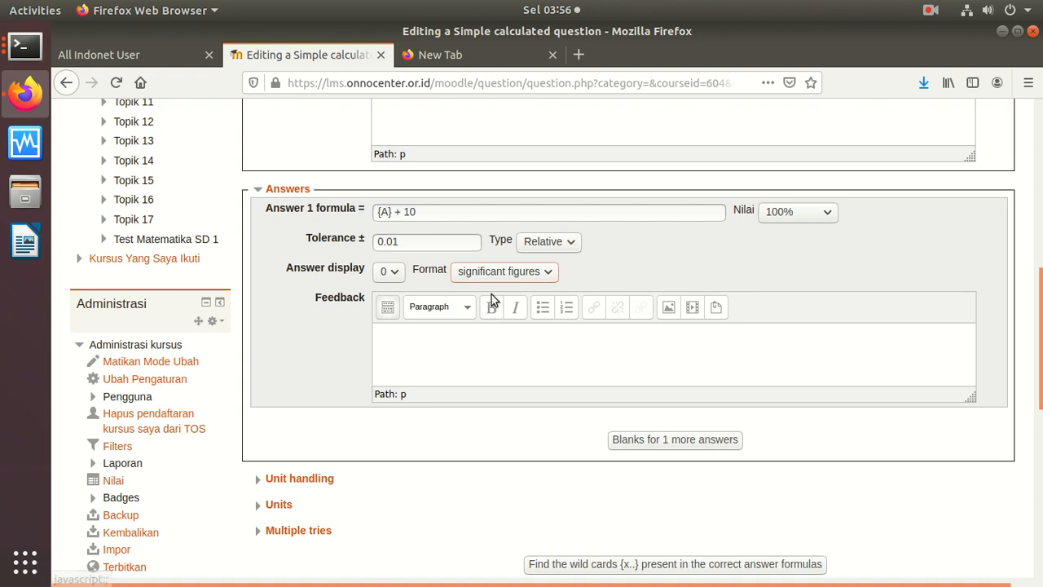
click(544, 274)
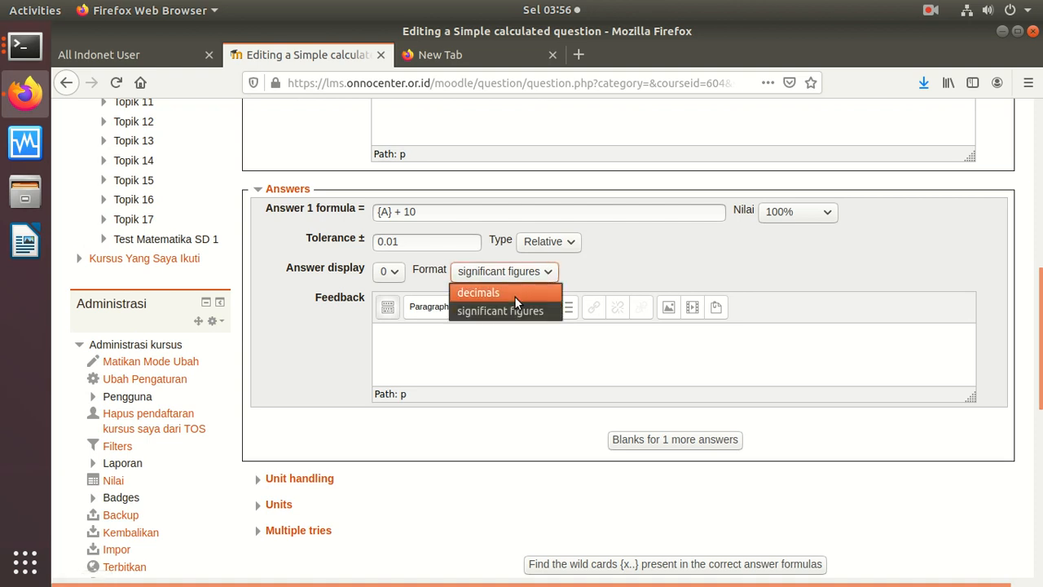
click(467, 297)
click(502, 277)
click(497, 309)
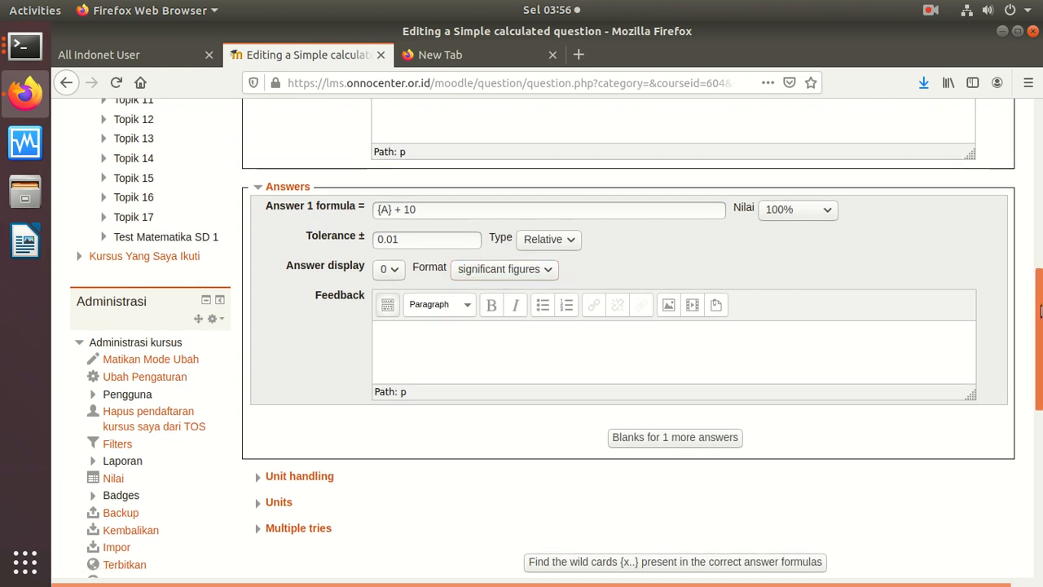
scroll(986, 292, down, 3)
click(391, 157)
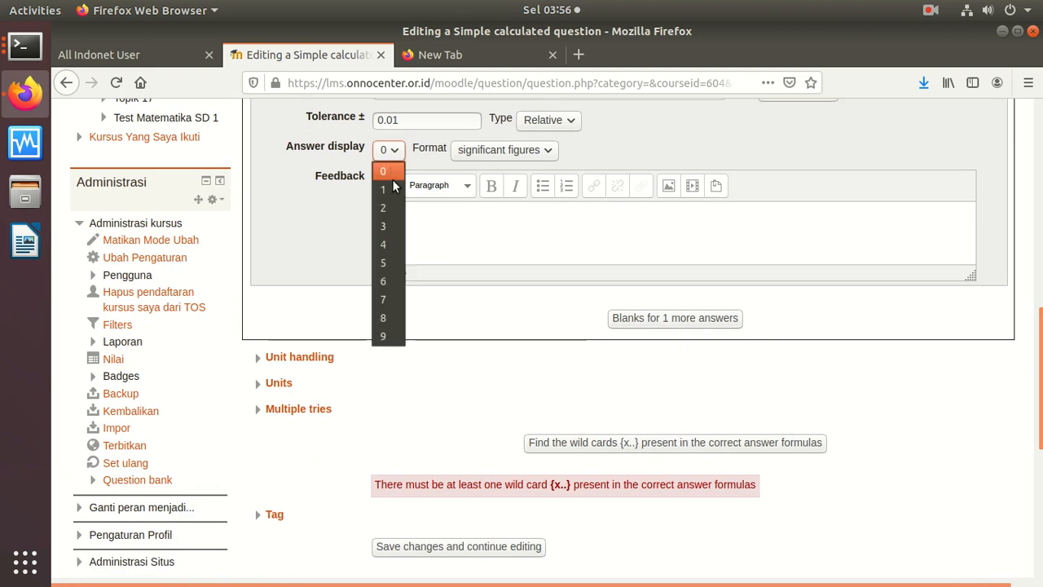
click(391, 207)
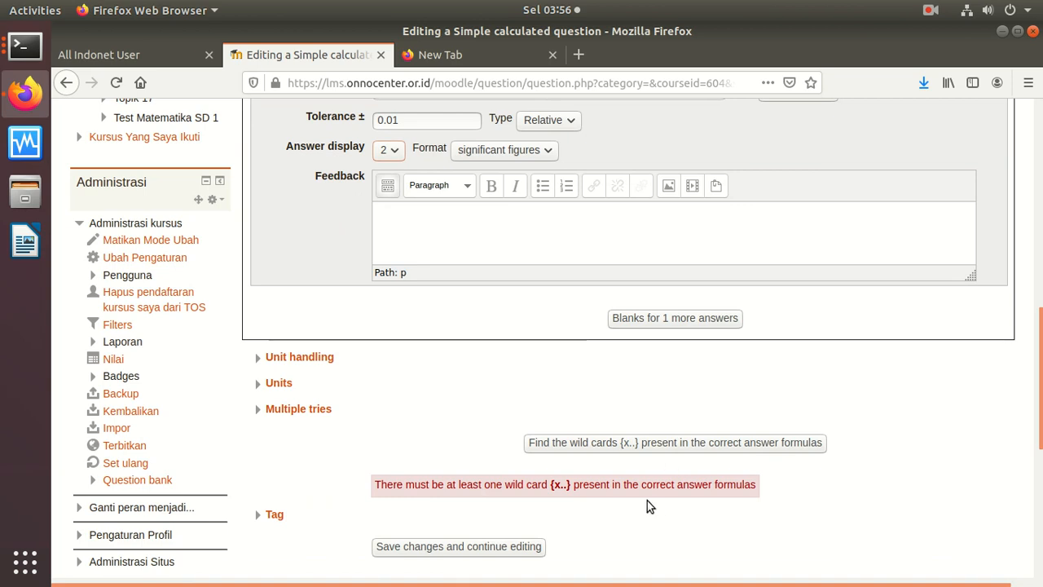
click(576, 445)
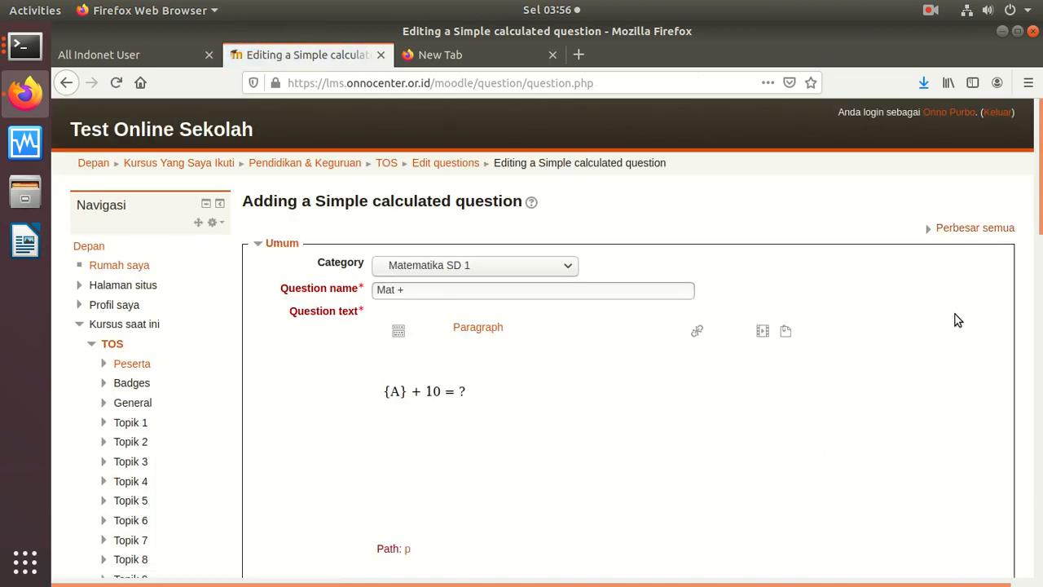
Step: Set wildcard {A} to 0 decimal places in the wild-card parameters
drag(1038, 202, 1039, 208)
scroll(1015, 291, down, 10)
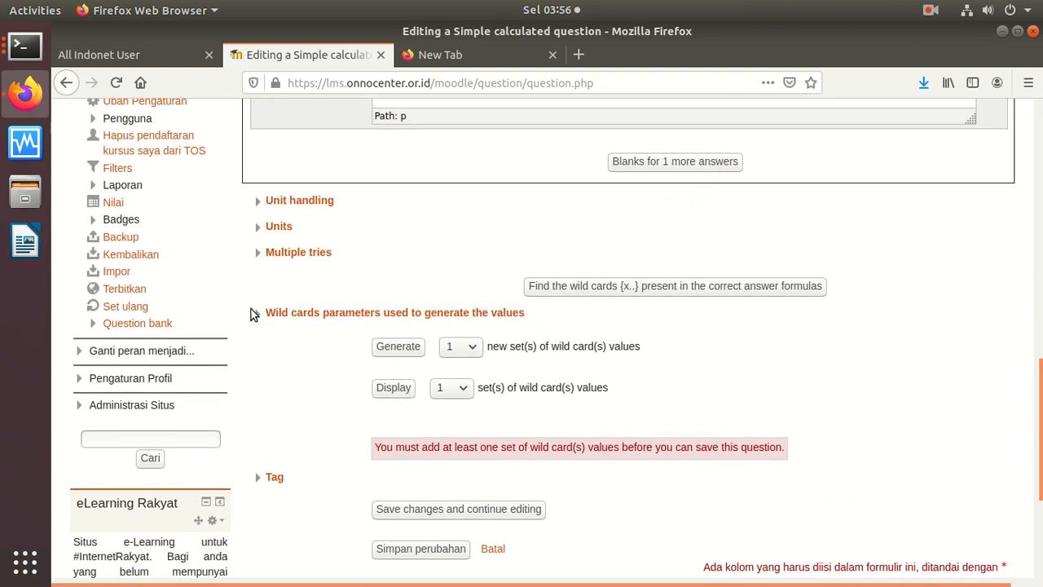
click(254, 313)
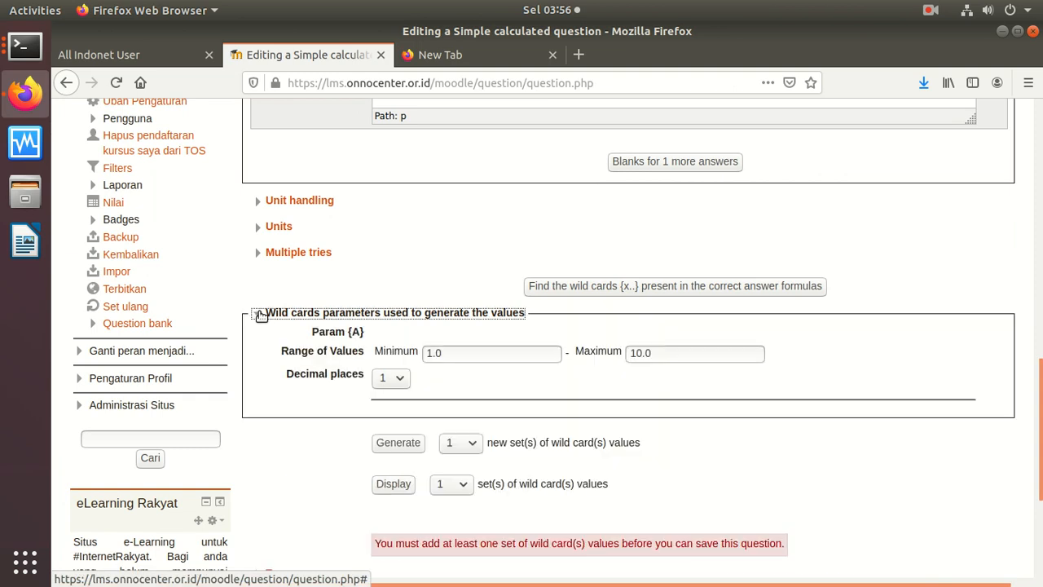
click(404, 381)
key(Up)
key(Return)
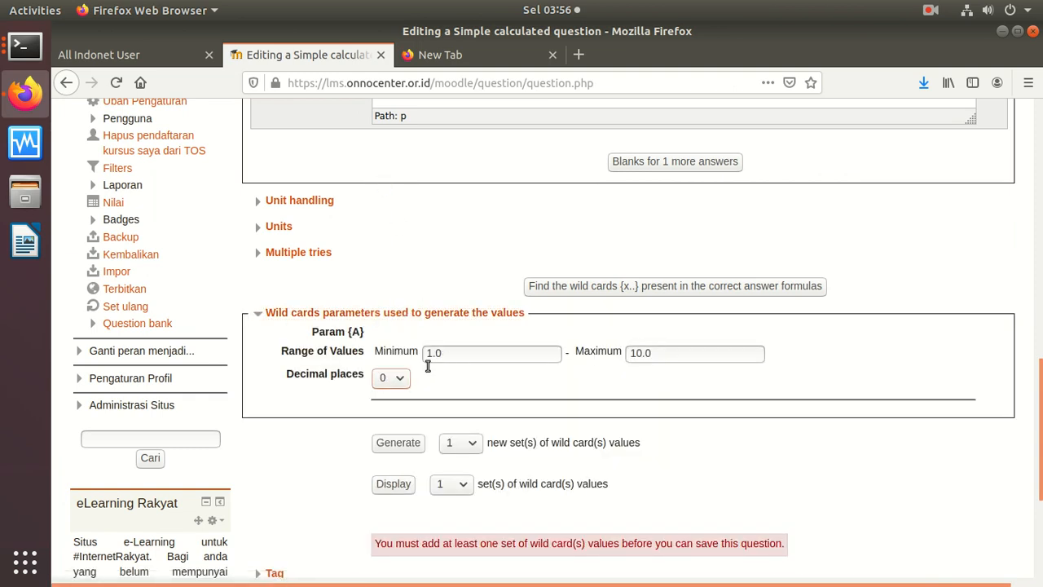
Step: Generate and display a wild-card value set, then save Mat + to the question bank
click(399, 444)
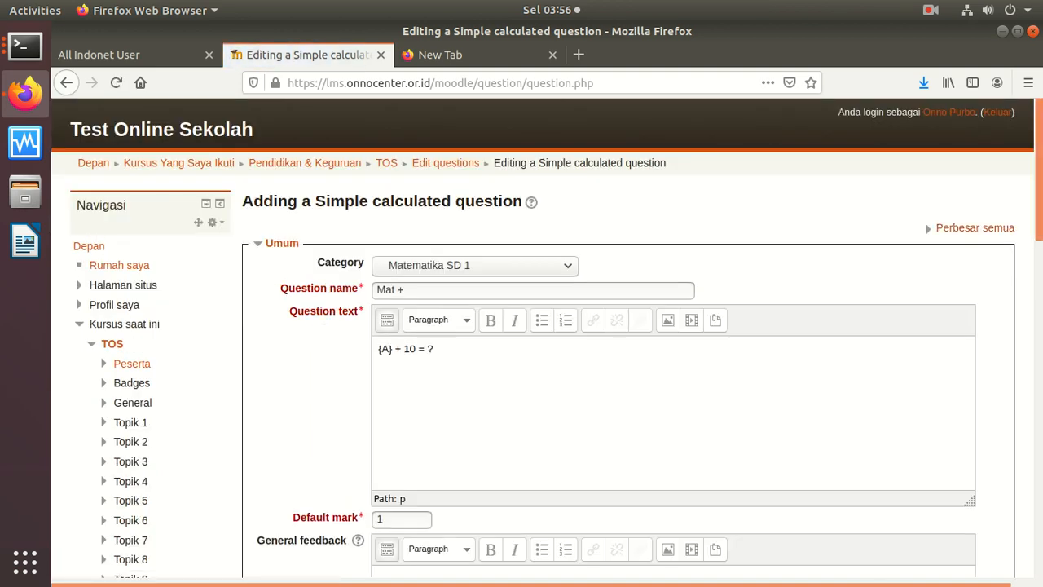
scroll(948, 484, down, 1)
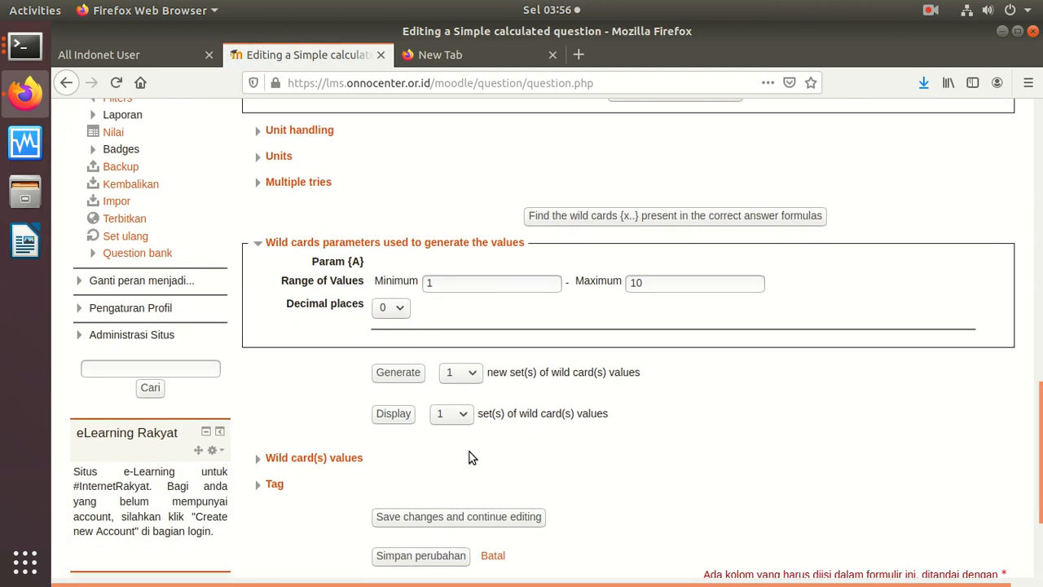
click(398, 418)
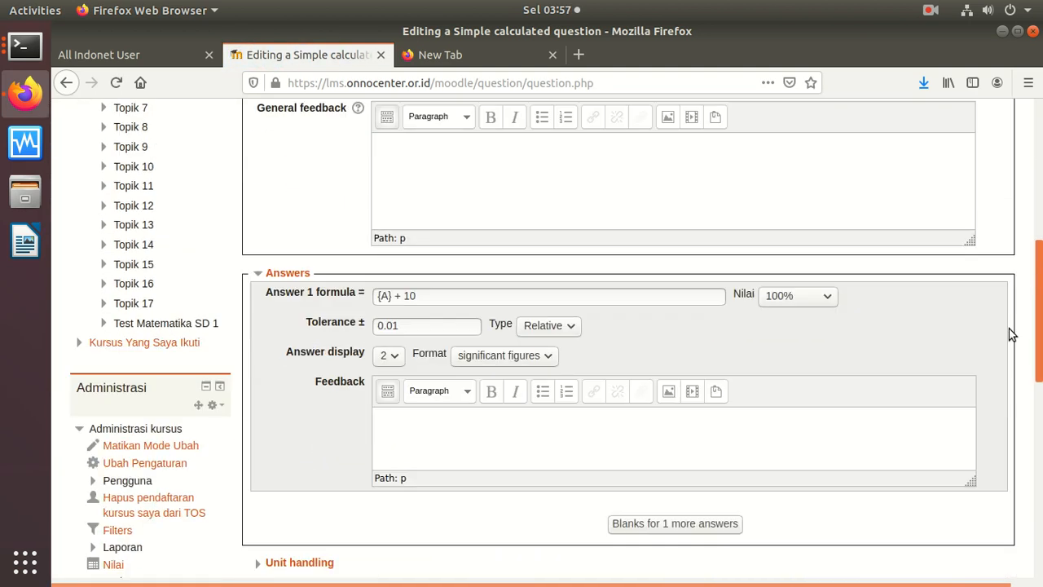
scroll(939, 478, down, 3)
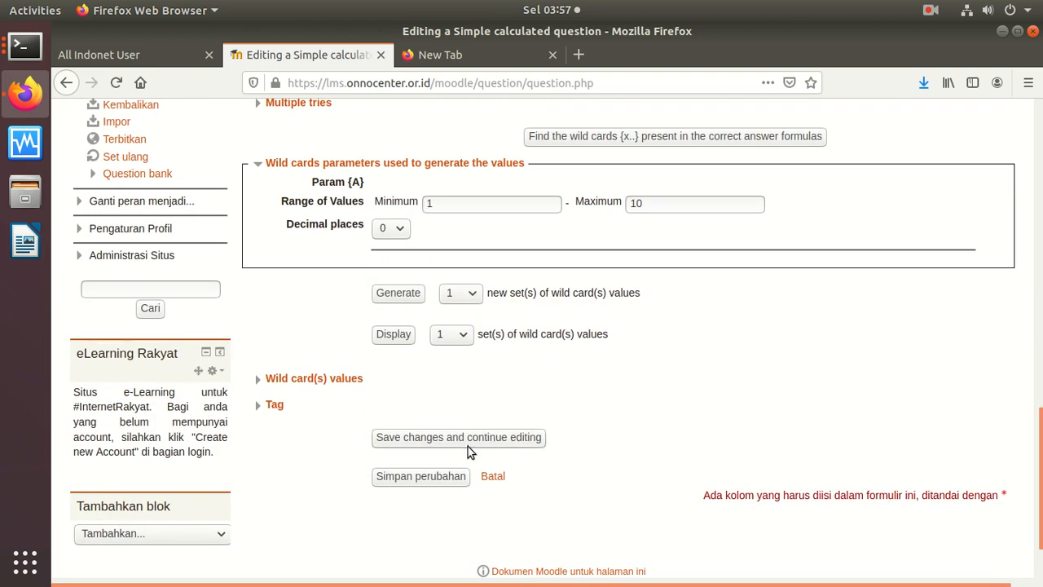
click(432, 476)
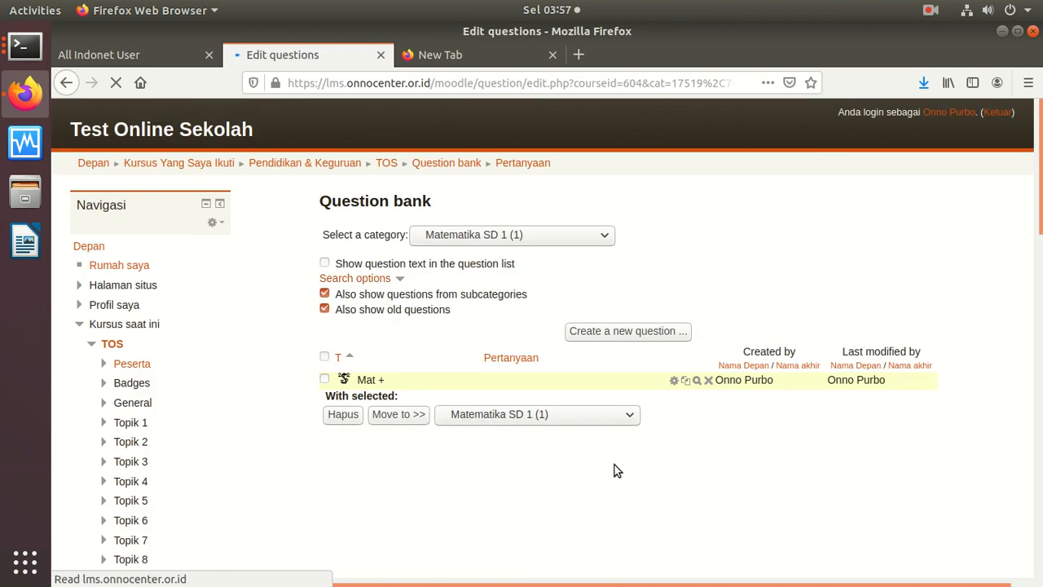
Step: Preview Mat +, answer 15 to 5 + 10 = ?, confirm it's graded correct, and close
click(695, 382)
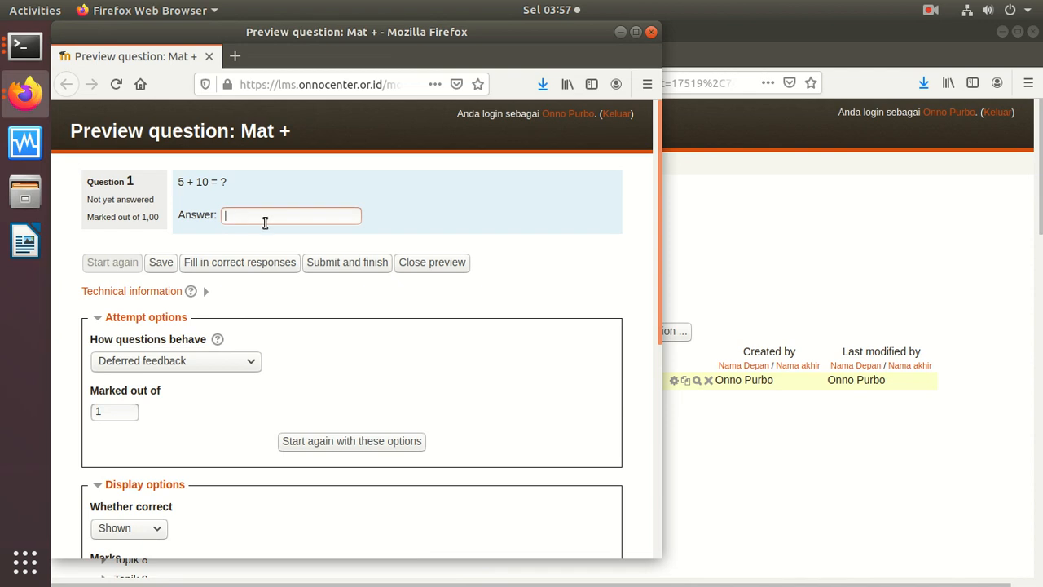
click(161, 262)
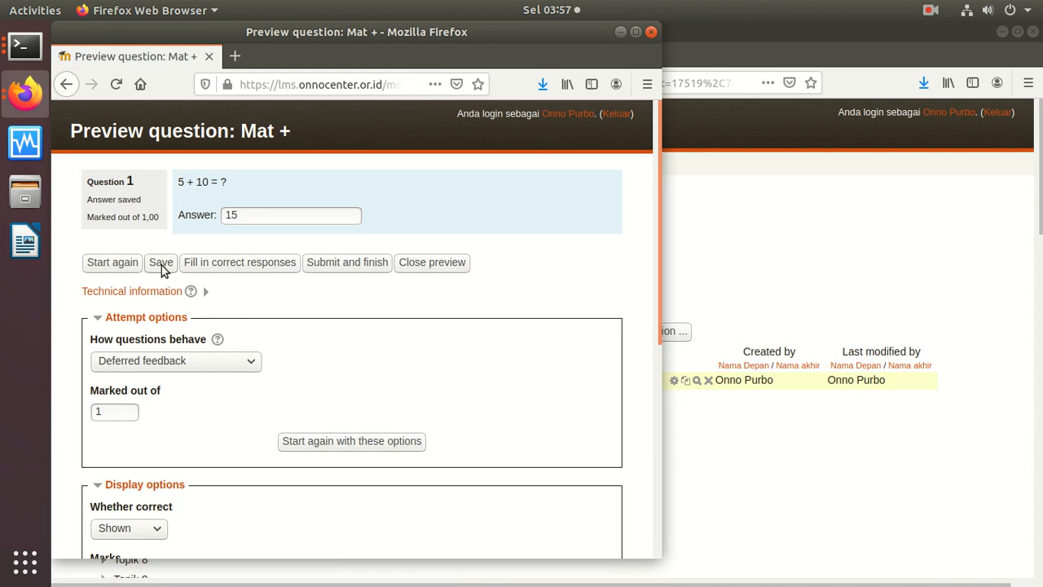
click(375, 265)
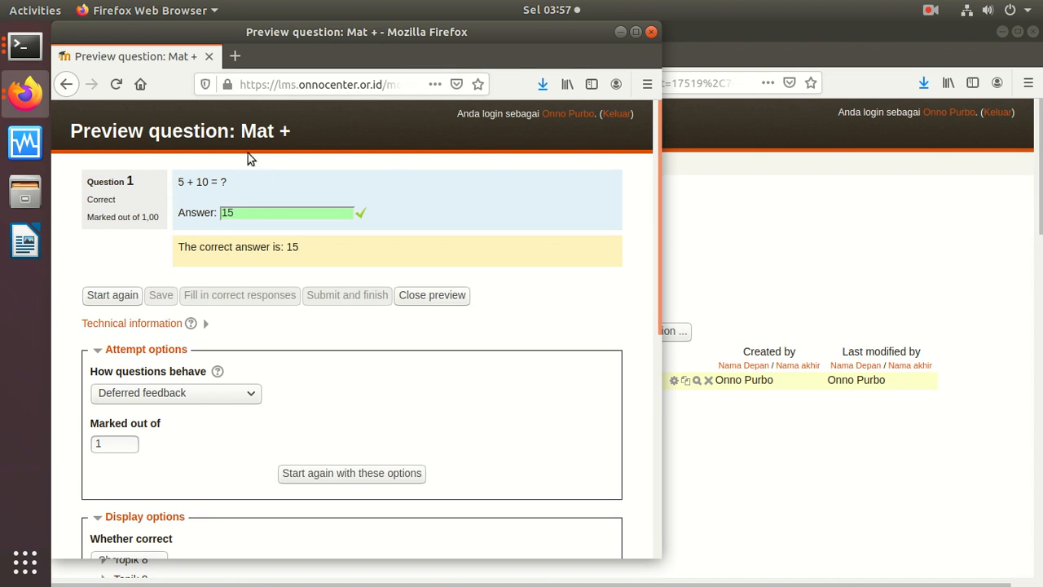
click(651, 32)
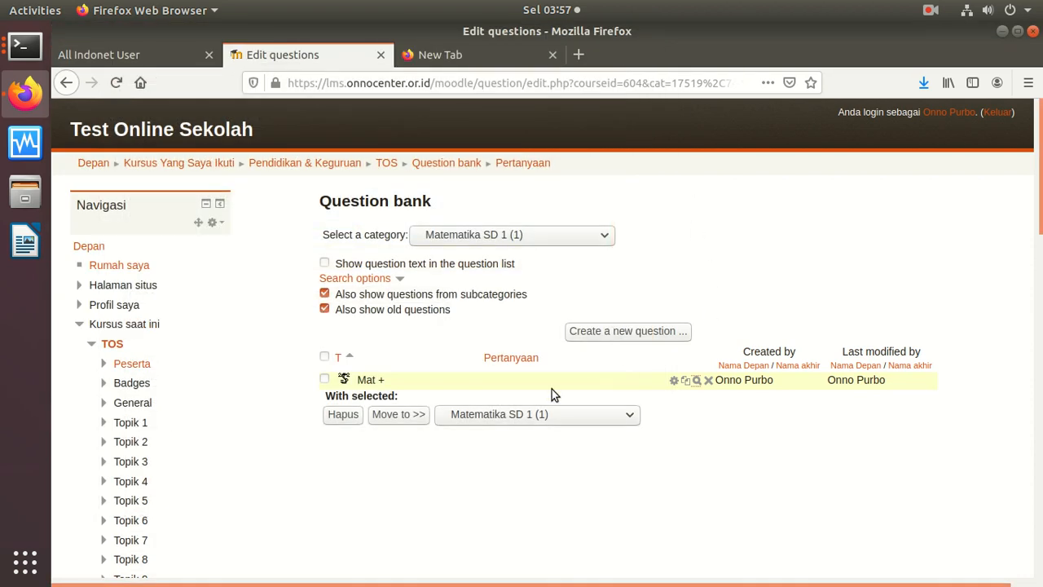
Step: Start a new Calculated simple question named 'Mat +' with text and formula '{A} + {B} = ?'
click(630, 333)
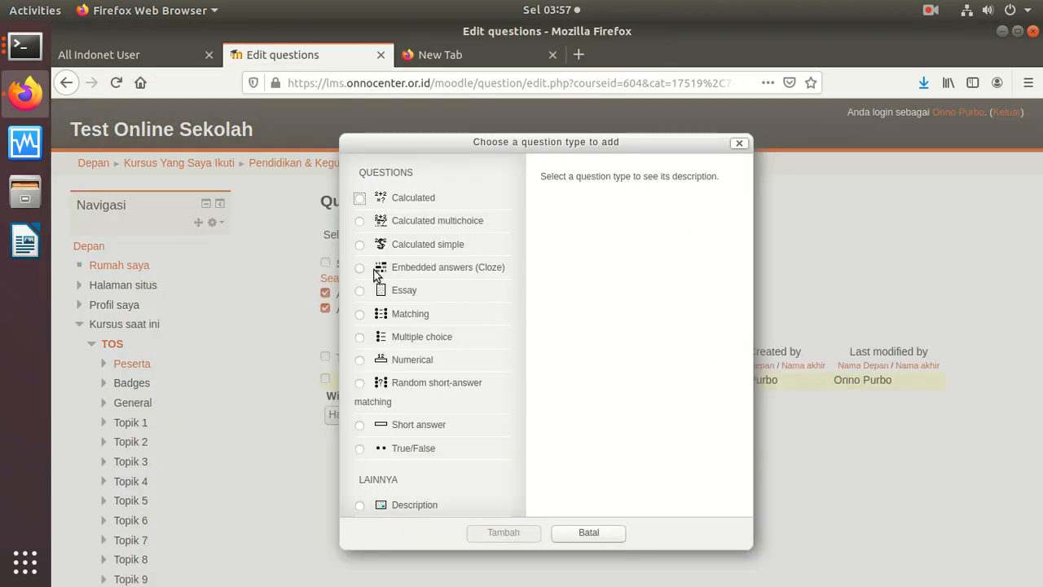
click(360, 244)
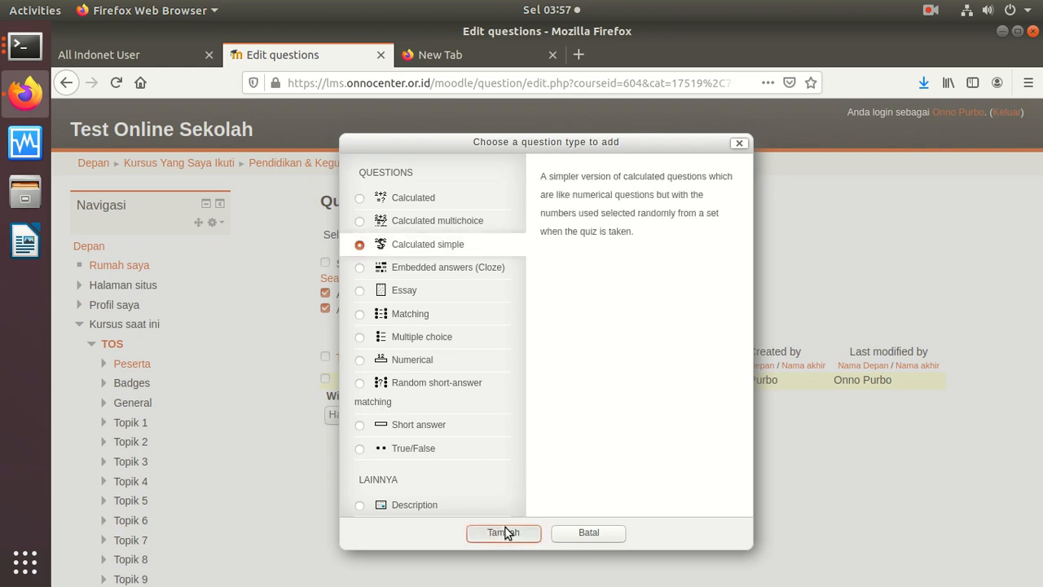
click(506, 533)
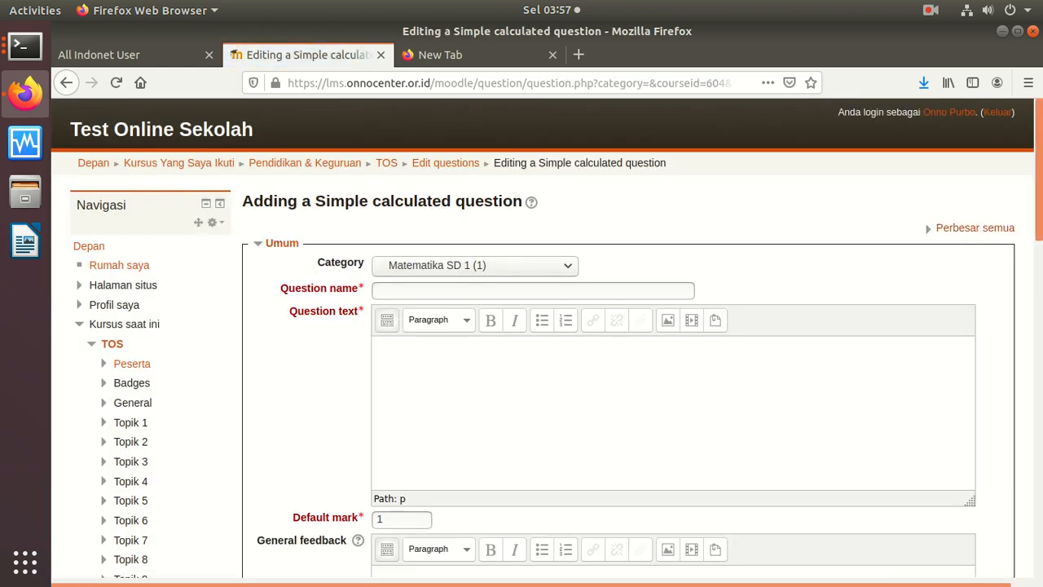
text(Mat +)
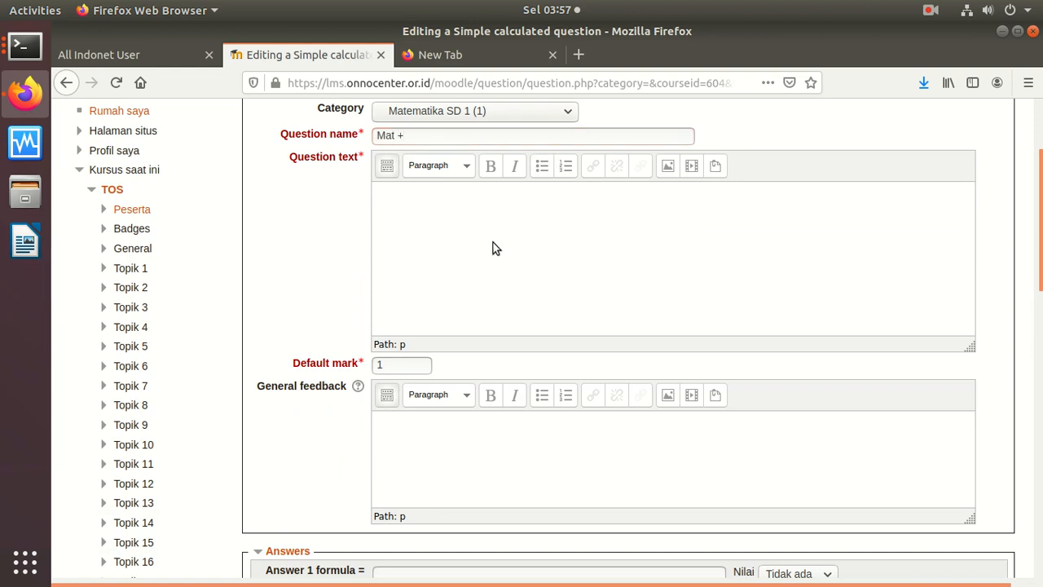
text(A} + {B} = ?)
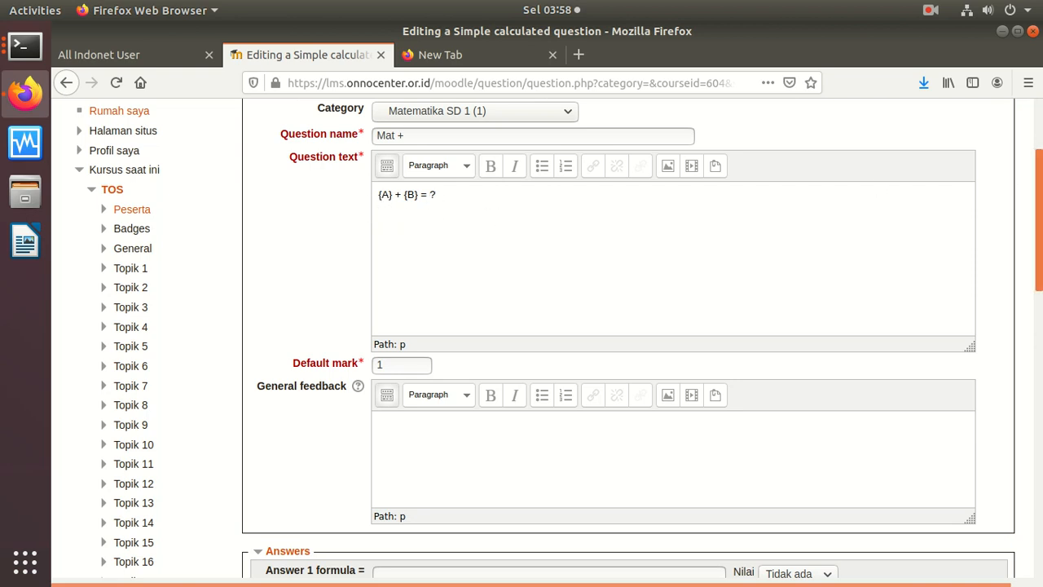
Step: Set answer 1 to show 0 significant figures, then find the wildcards in {A} + {B}
scroll(1002, 281, down, 8)
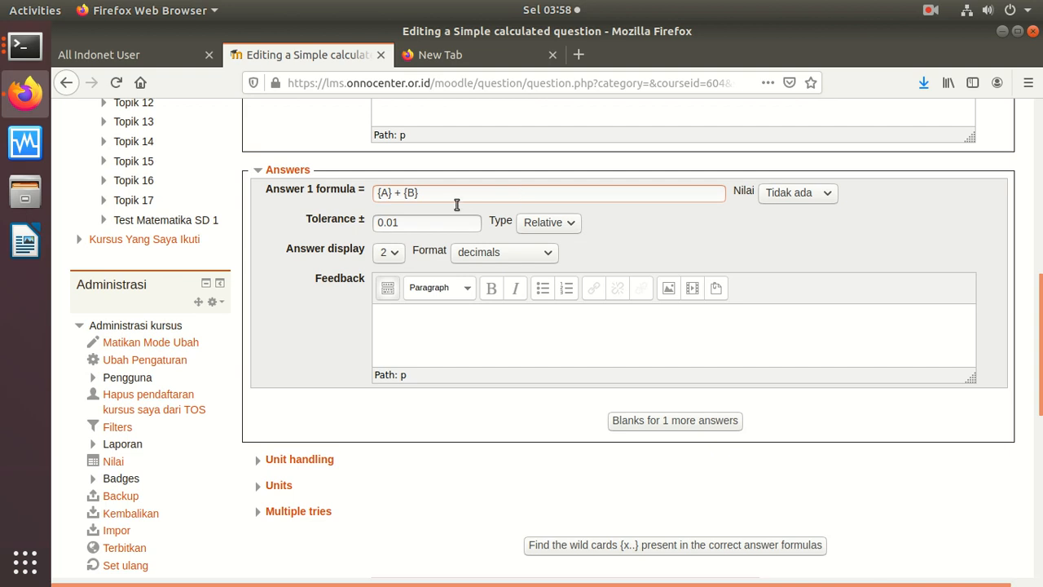
click(383, 253)
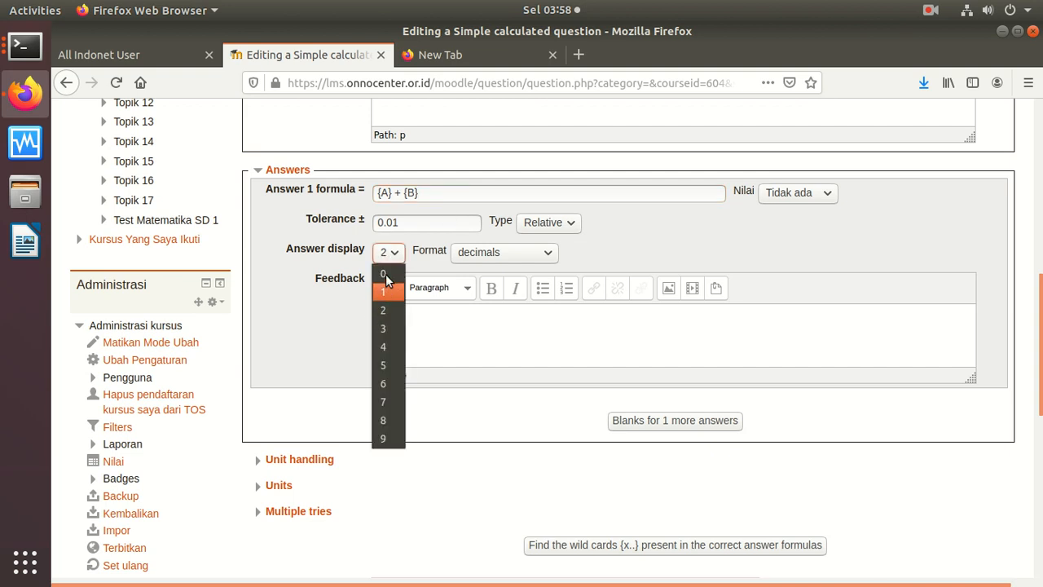
click(383, 273)
click(493, 252)
click(491, 292)
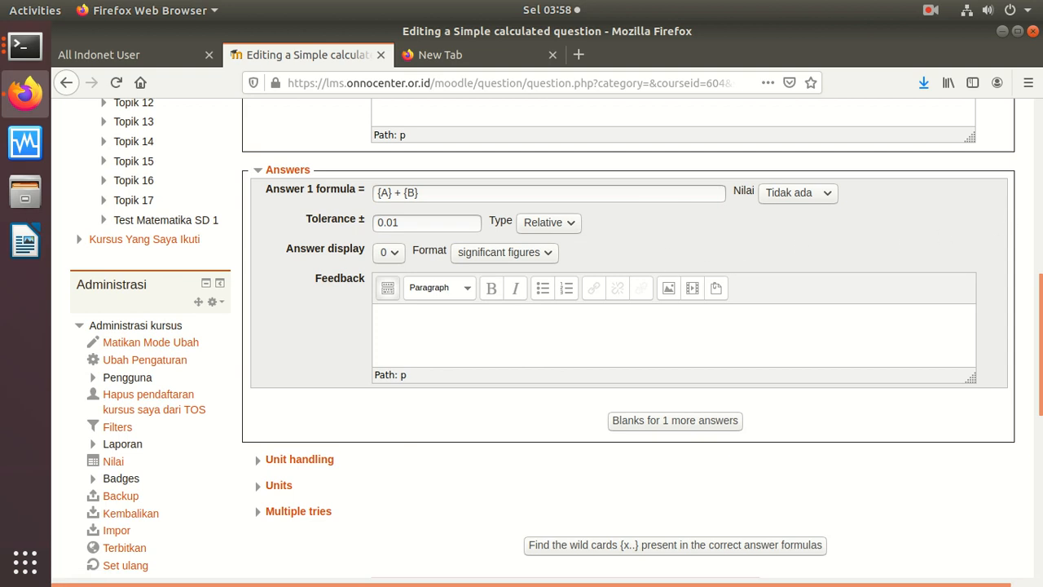
scroll(1016, 393, down, 5)
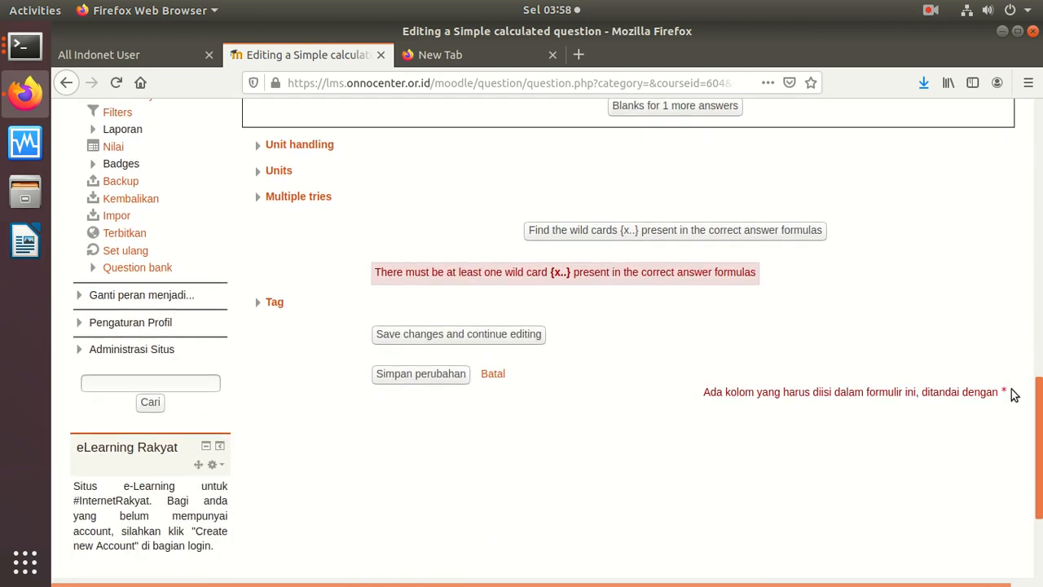
click(579, 224)
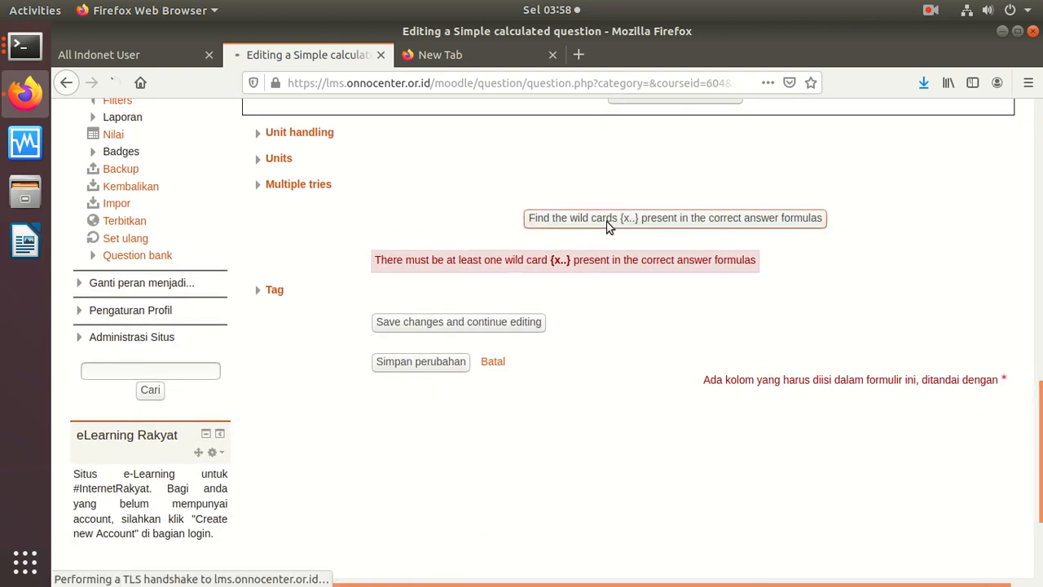
Step: Make wildcard {A} range from 1 to 10 with 0 decimal places
scroll(1037, 250, down, 2)
drag(1036, 250, 993, 497)
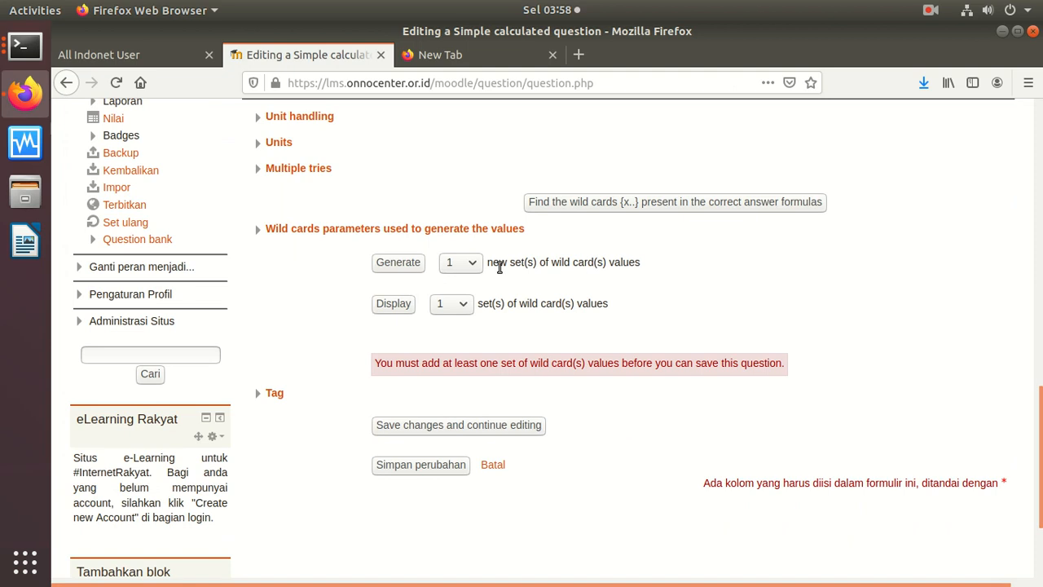
click(462, 269)
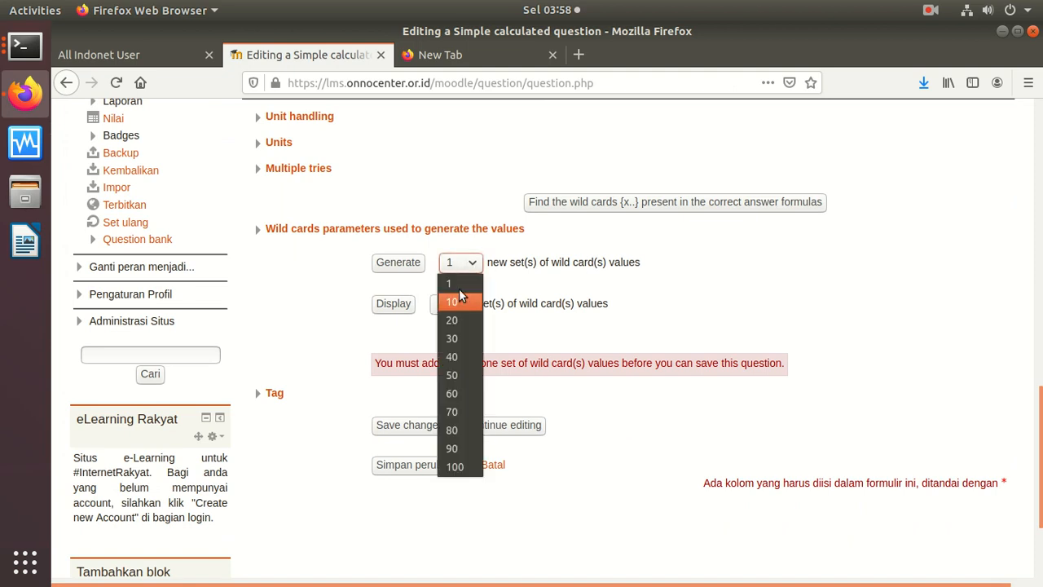
click(464, 263)
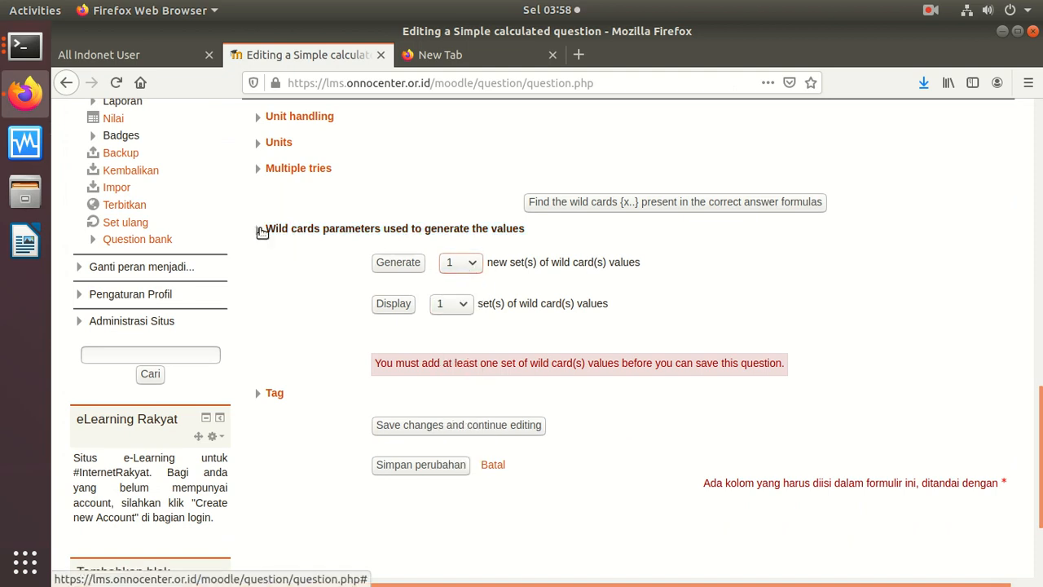
click(261, 231)
click(399, 295)
click(385, 318)
click(467, 271)
key(BackSpace)
key(BackSpace)
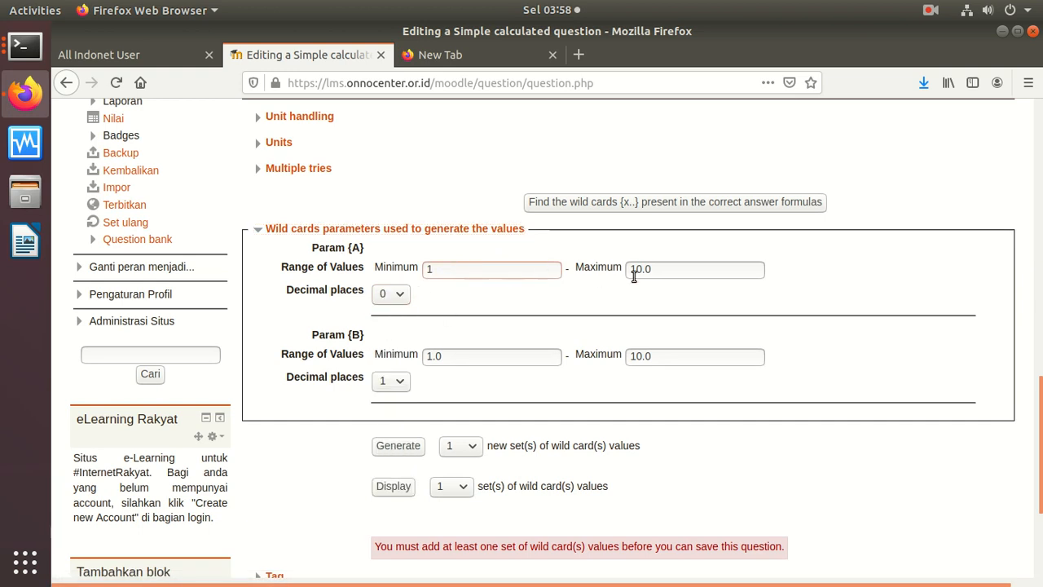
key(BackSpace)
key(BackSpace)
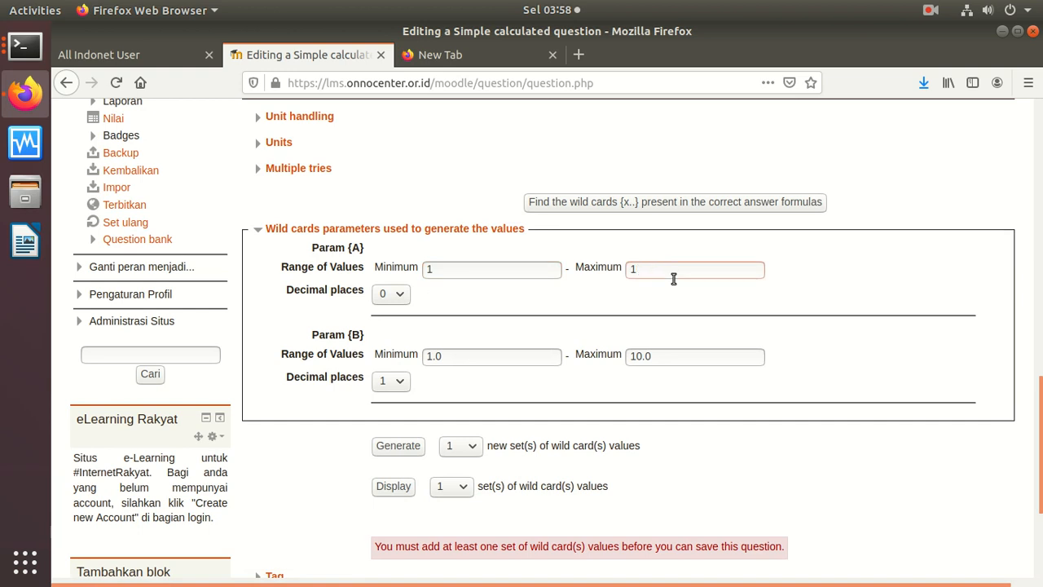
Step: Give wildcard {B} a minimum of 1, a maximum of 10 and 0 decimal places
click(503, 363)
click(389, 382)
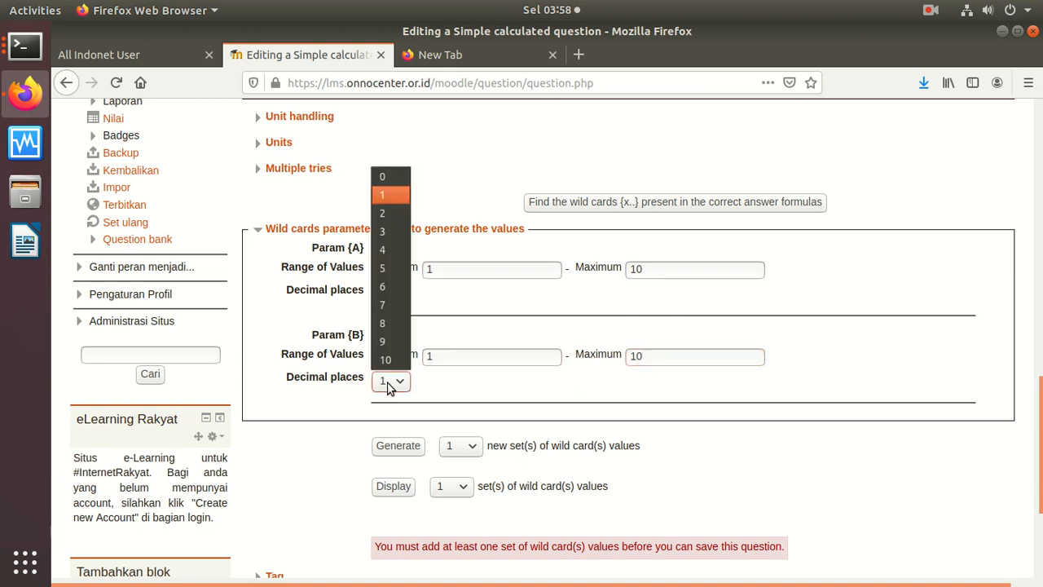
click(391, 175)
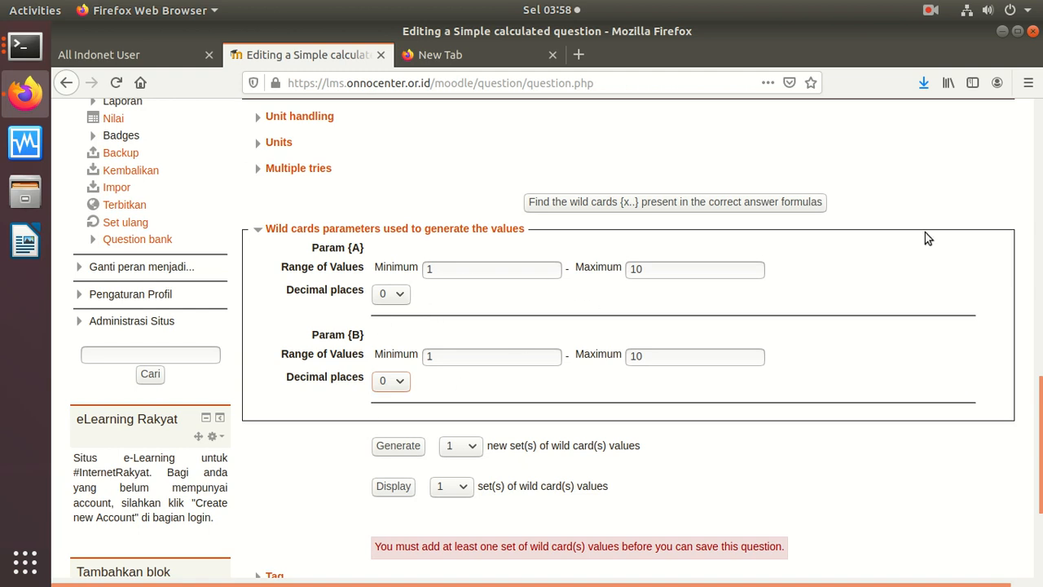
Step: Generate an initial wildcard value set, then set the generate count to 10
scroll(1023, 456, down, 4)
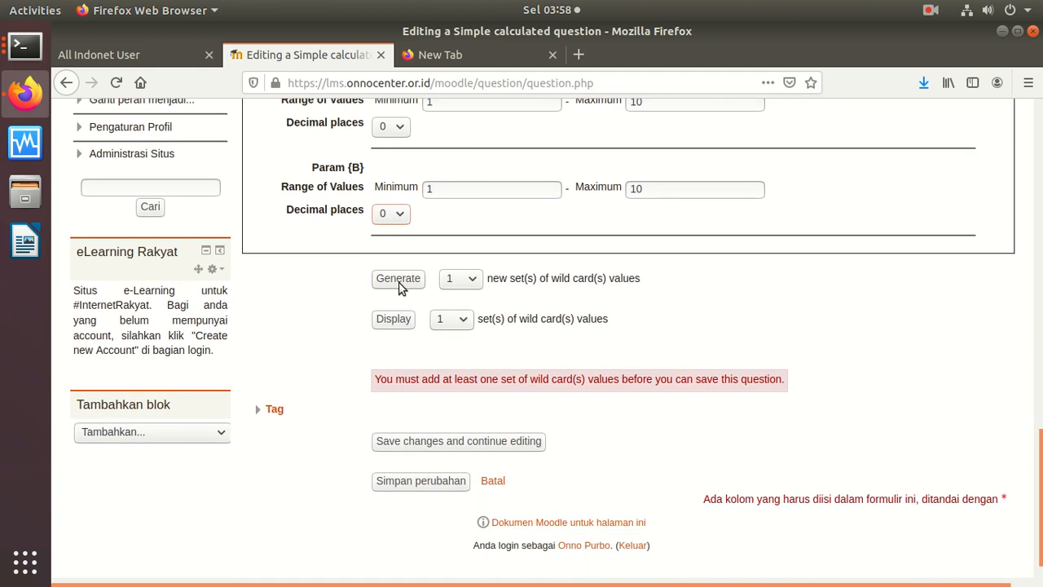
click(399, 284)
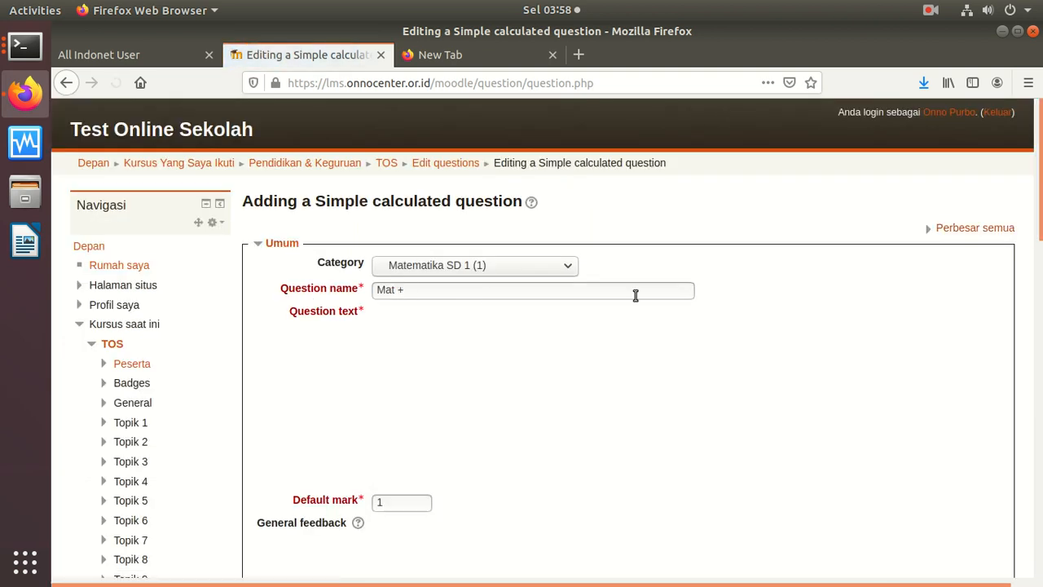
drag(1041, 181, 905, 507)
click(457, 280)
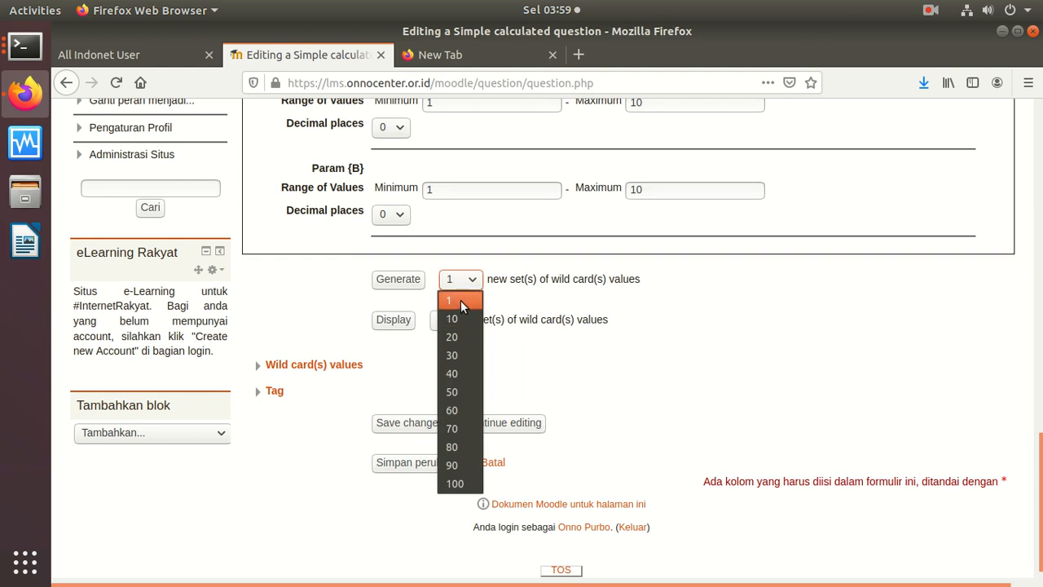
click(461, 302)
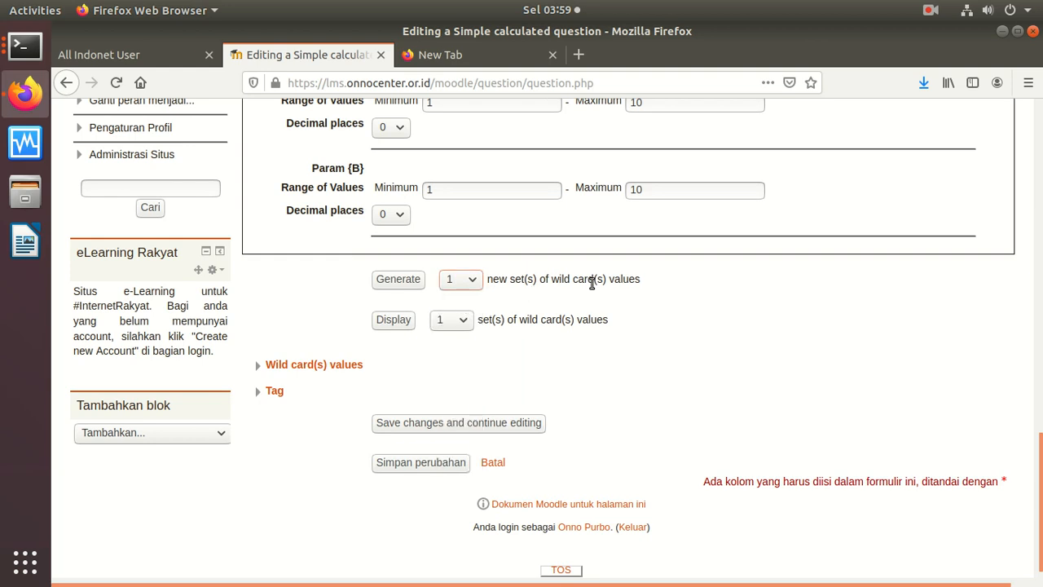
click(451, 282)
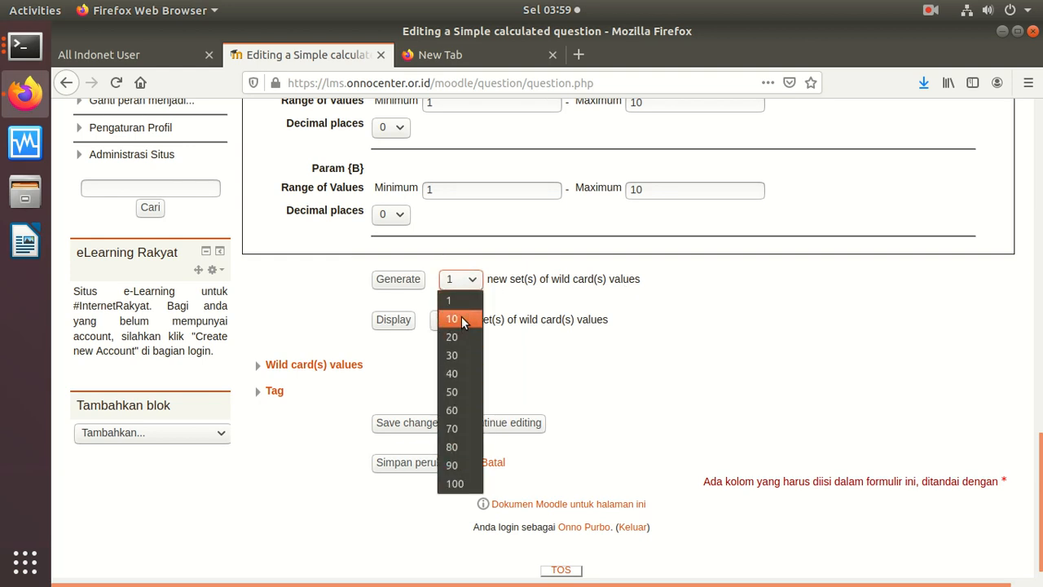
click(455, 483)
click(467, 282)
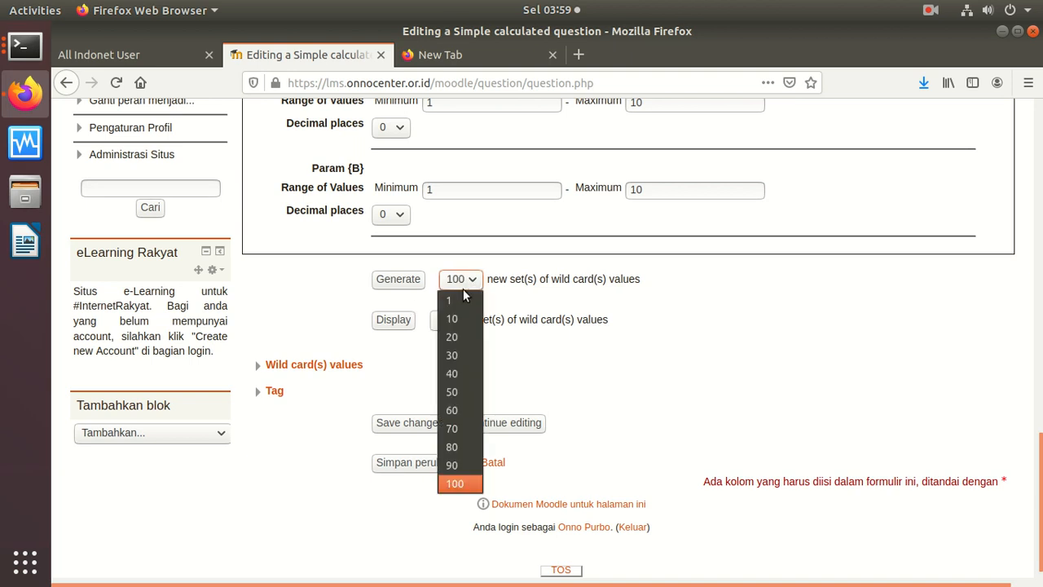
click(463, 321)
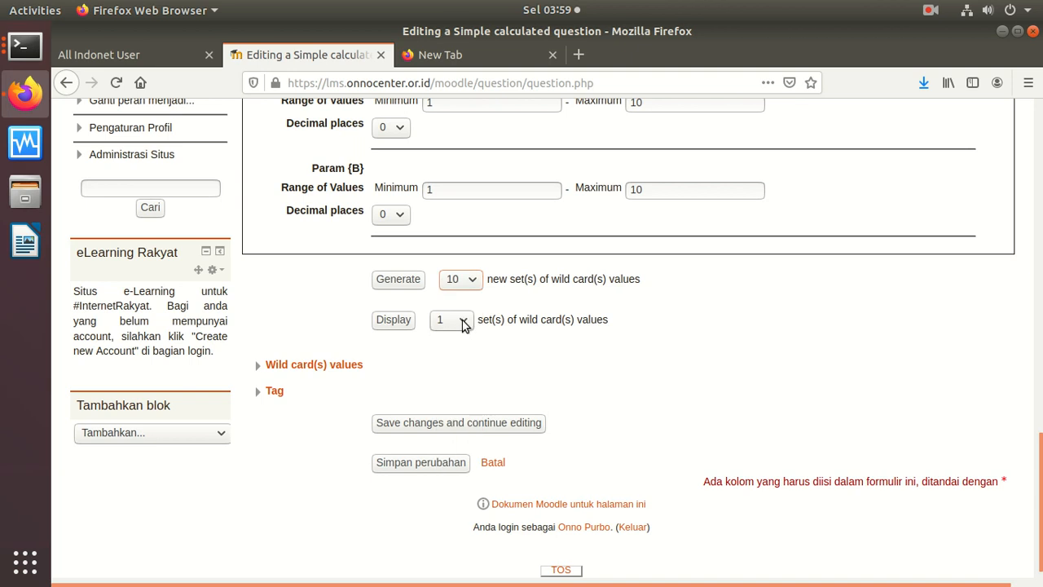
Step: Set the display count to 10, generate 10 new value sets and display them
click(454, 324)
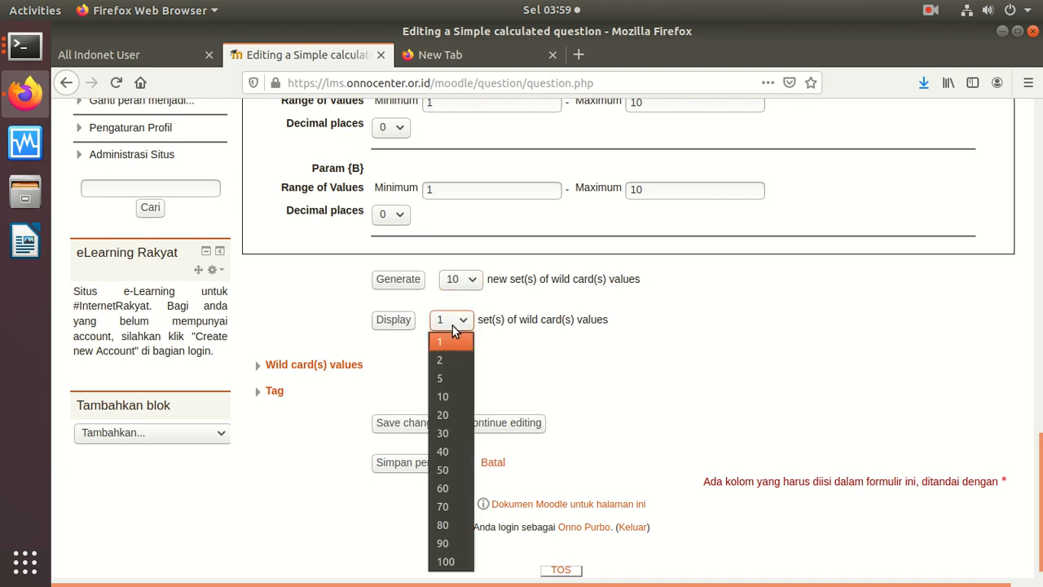
click(453, 397)
click(400, 324)
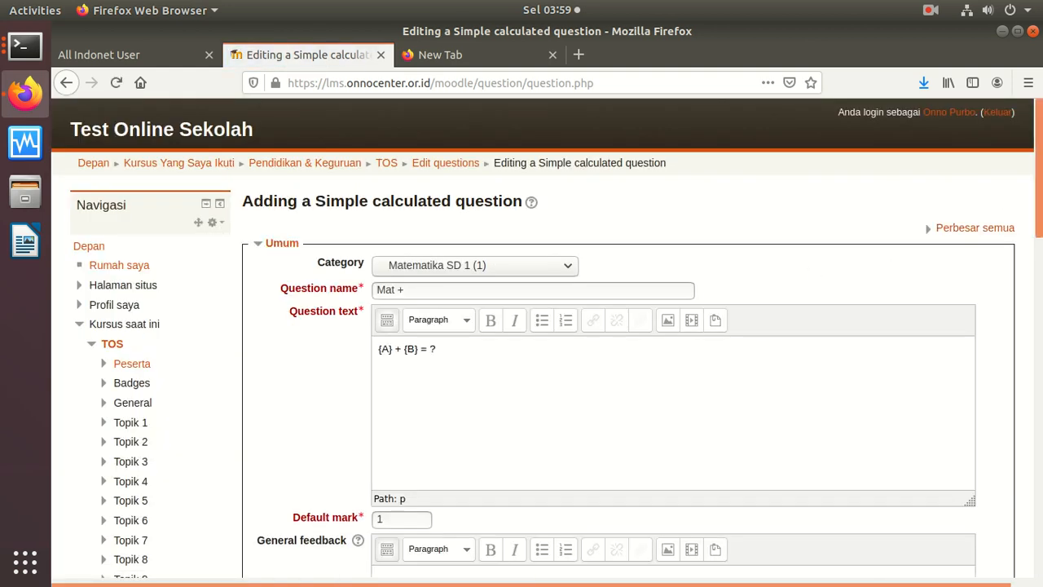
scroll(937, 342, down, 15)
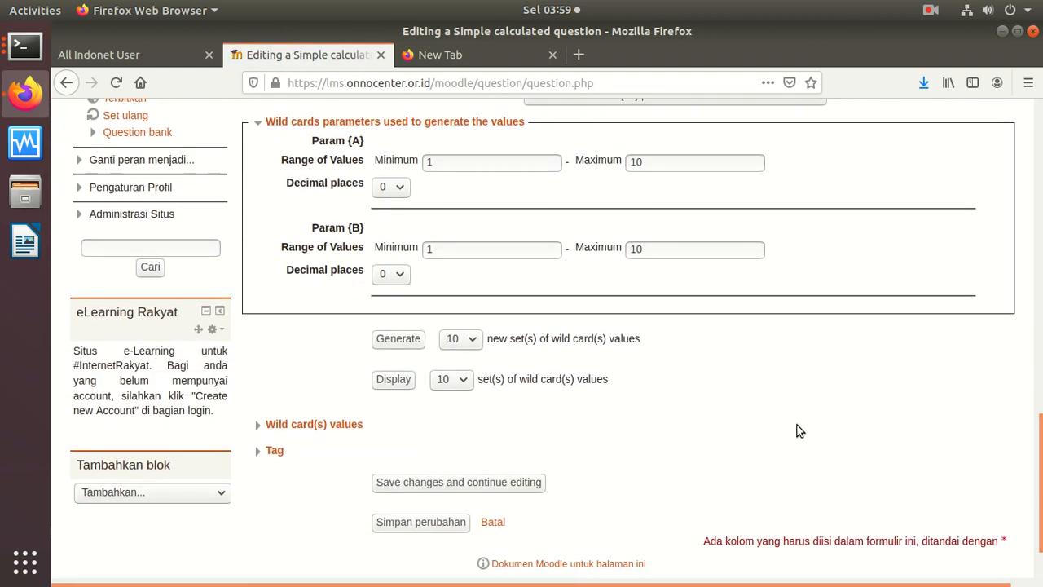
click(399, 339)
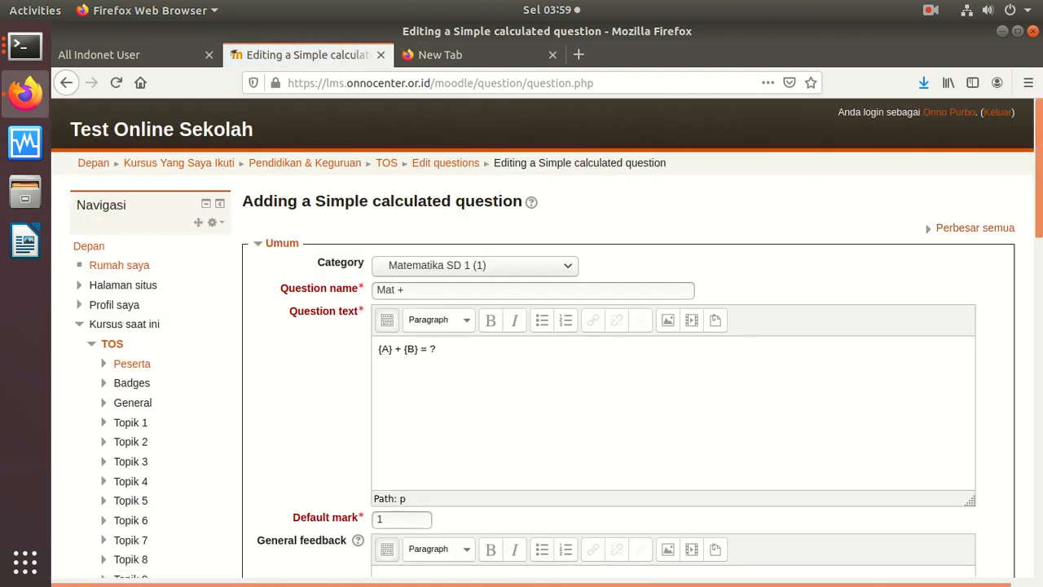
scroll(967, 372, down, 15)
scroll(938, 444, down, 2)
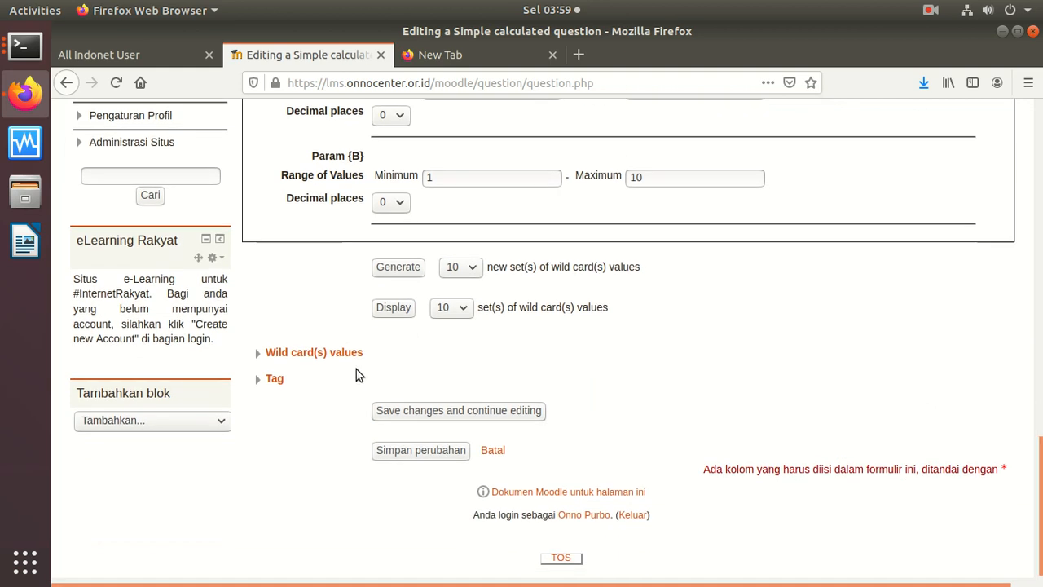
click(411, 308)
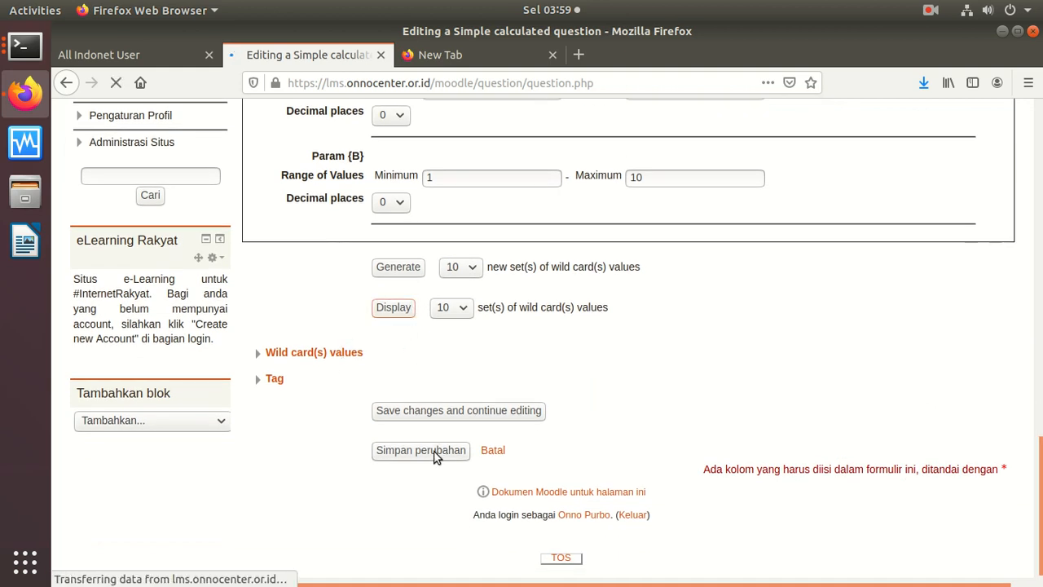
Step: Save the form, then give the {A} + {B} answer formula a 100% grade
scroll(952, 475, down, 15)
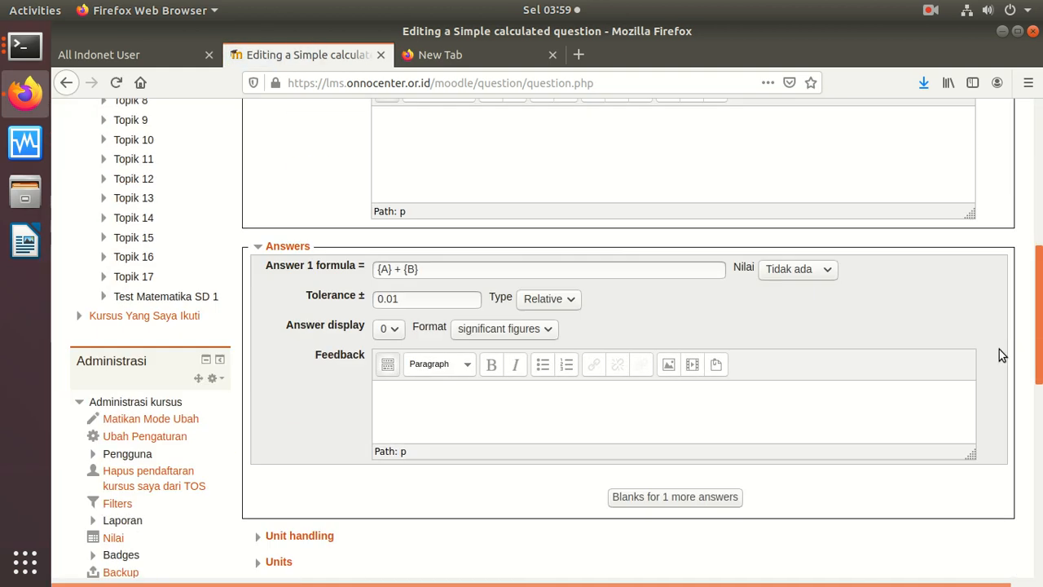
scroll(955, 476, down, 2)
click(419, 539)
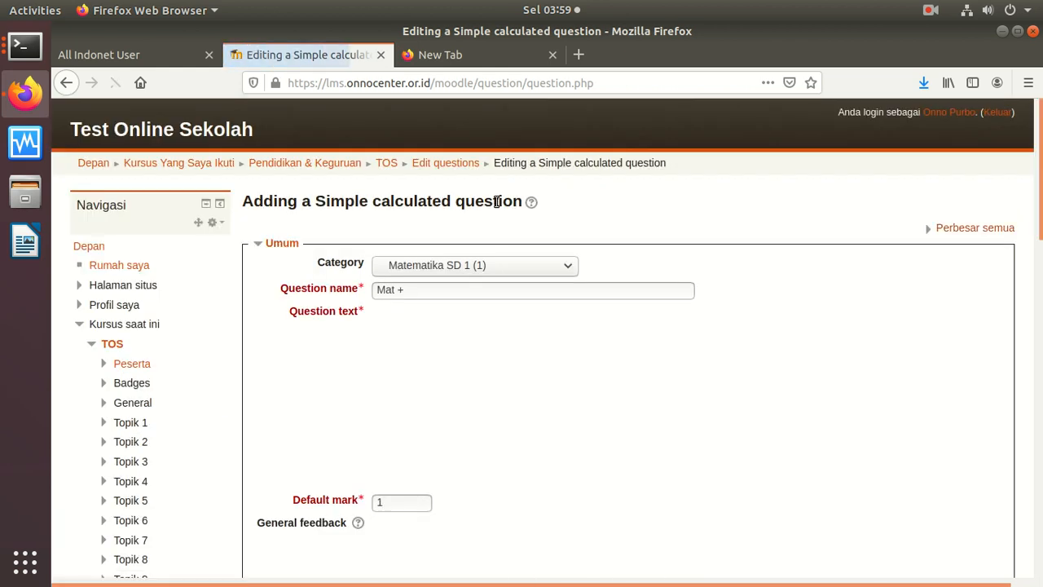
scroll(950, 419, down, 12)
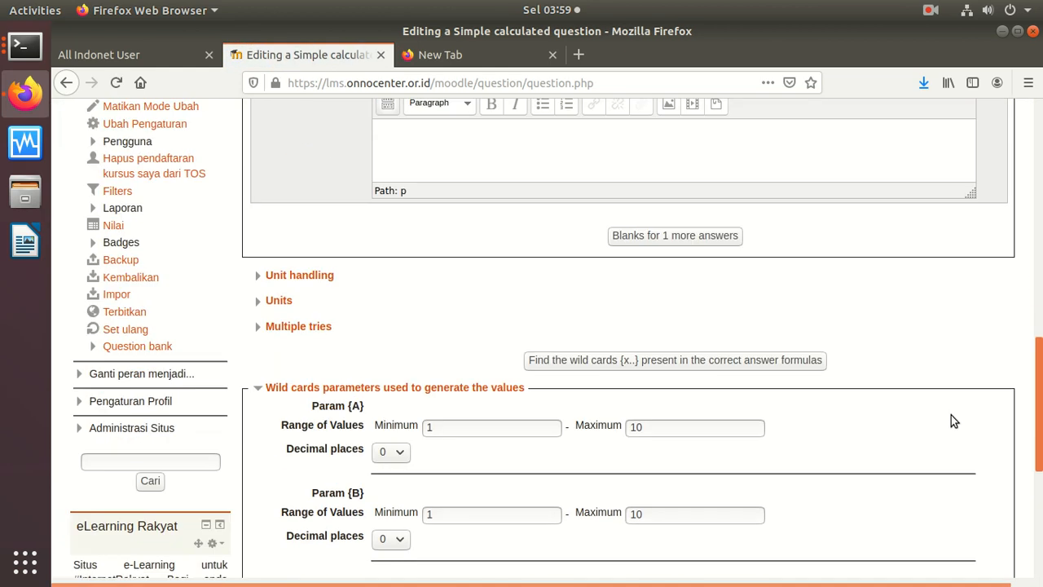
scroll(947, 357, up, 2)
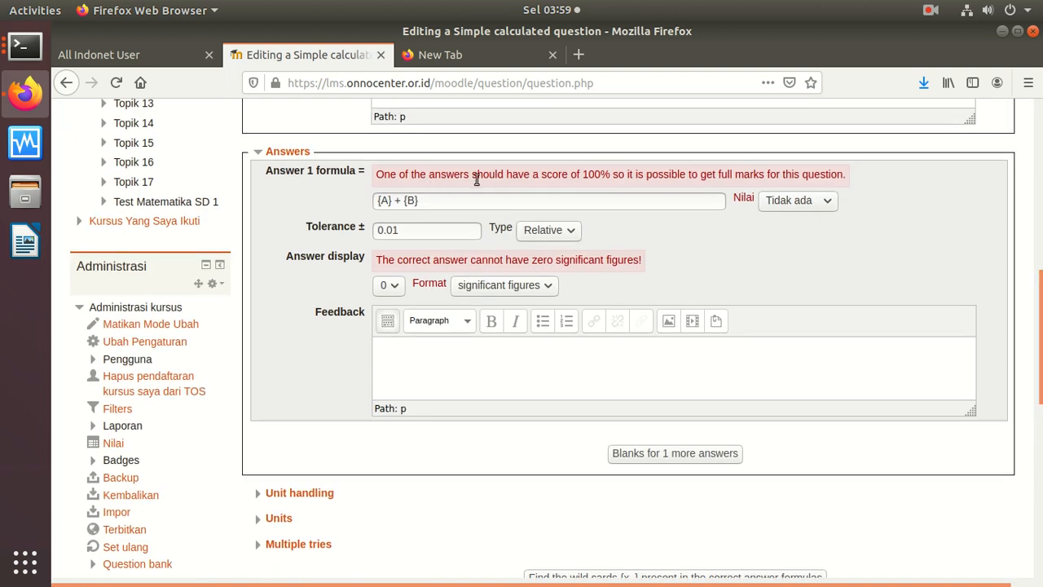
click(804, 206)
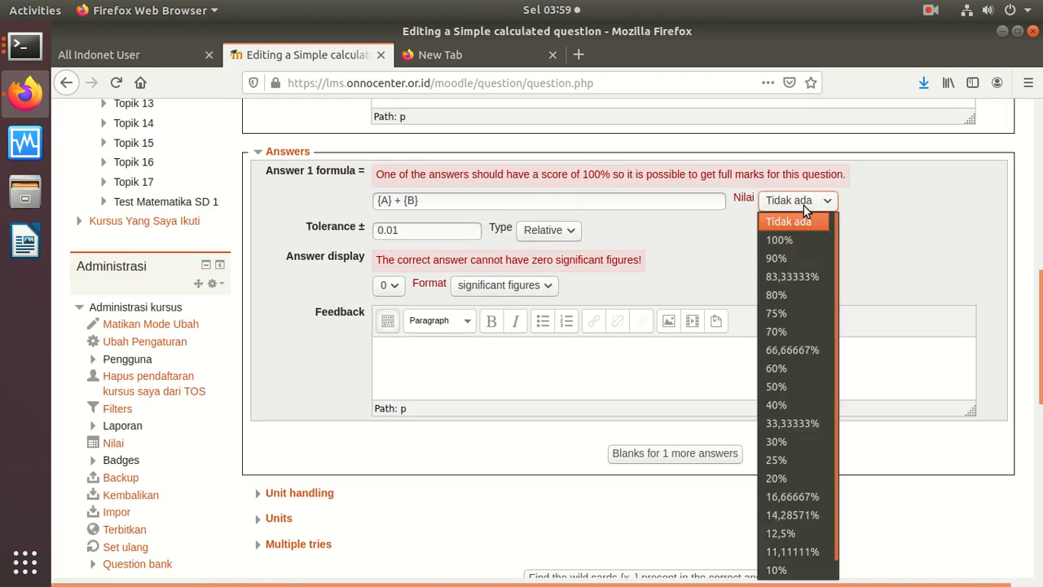
click(792, 241)
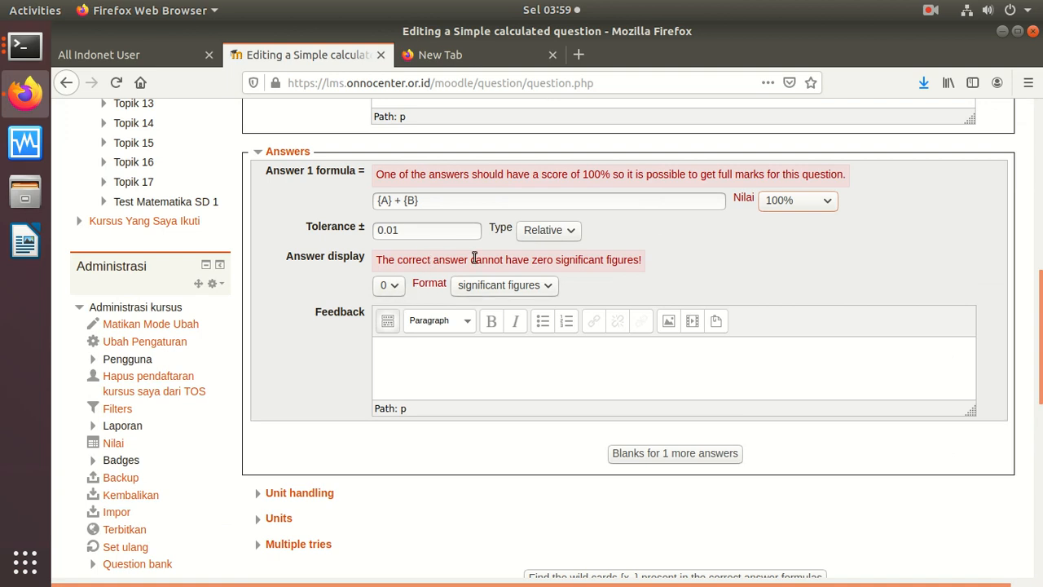
Step: Change the answer format to decimals with 0 decimal places
click(398, 287)
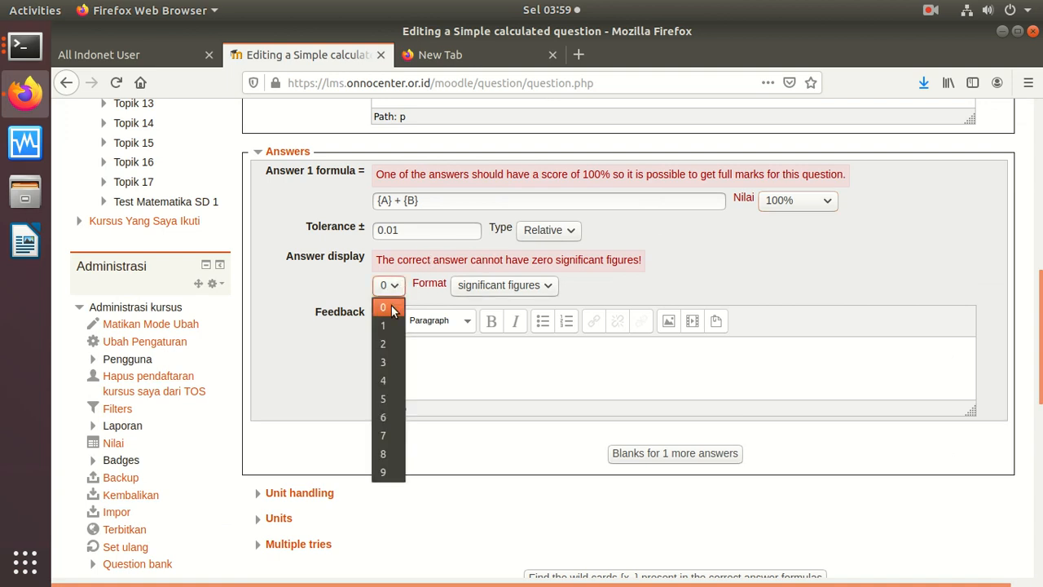
click(379, 363)
click(390, 287)
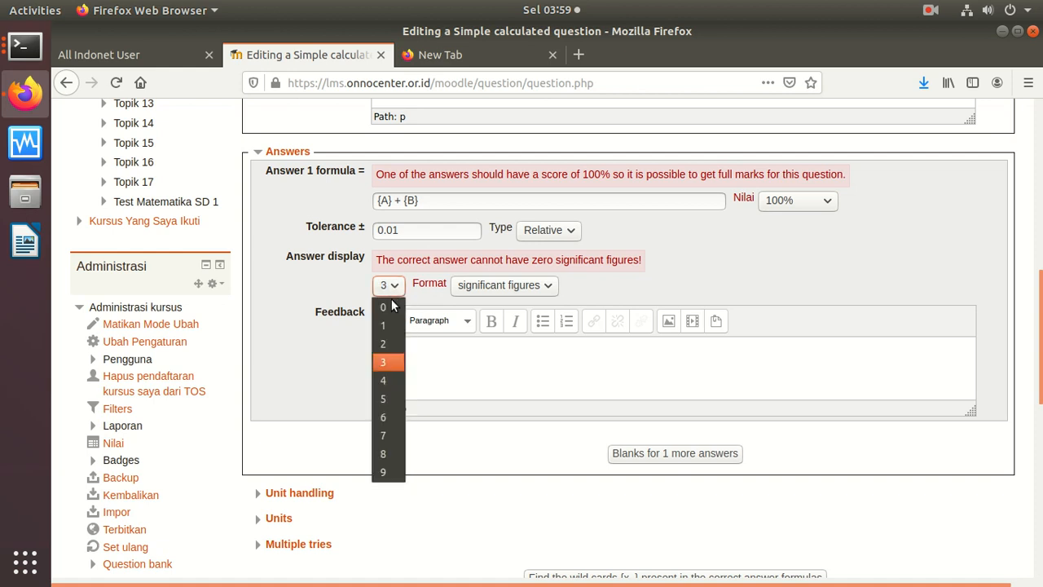
click(388, 345)
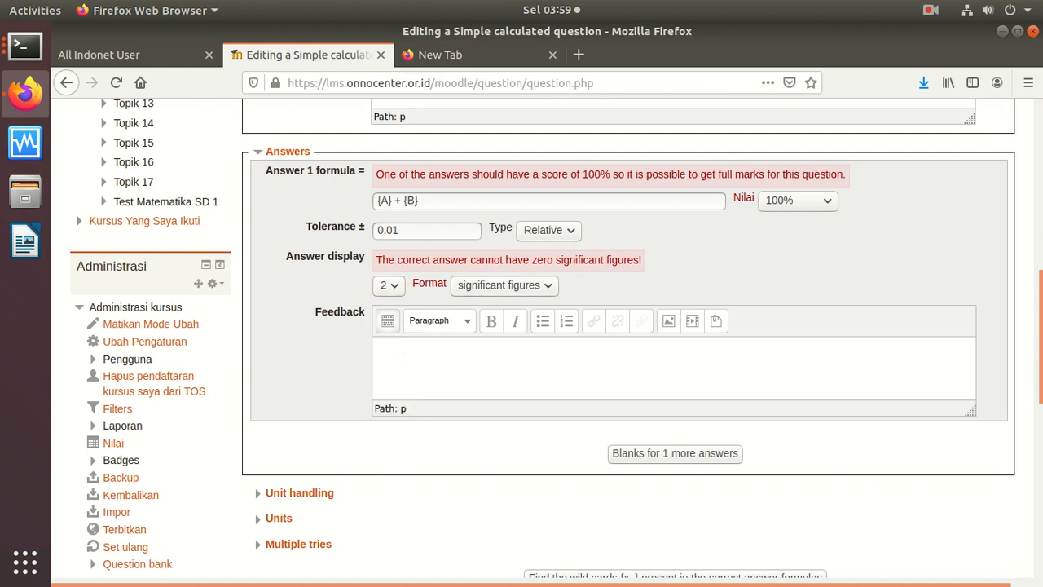
scroll(443, 207, down, 2)
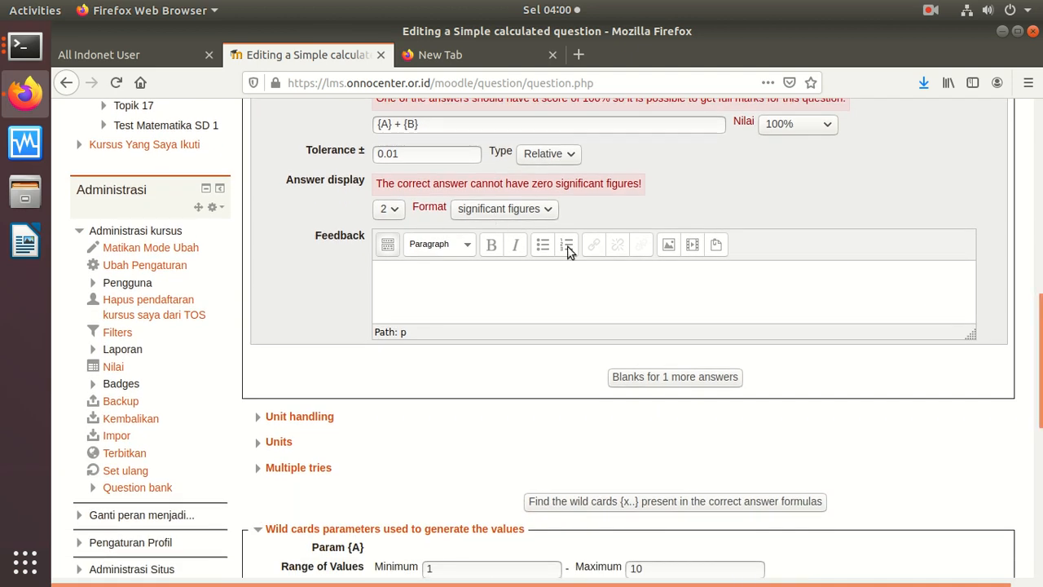
click(507, 209)
click(481, 229)
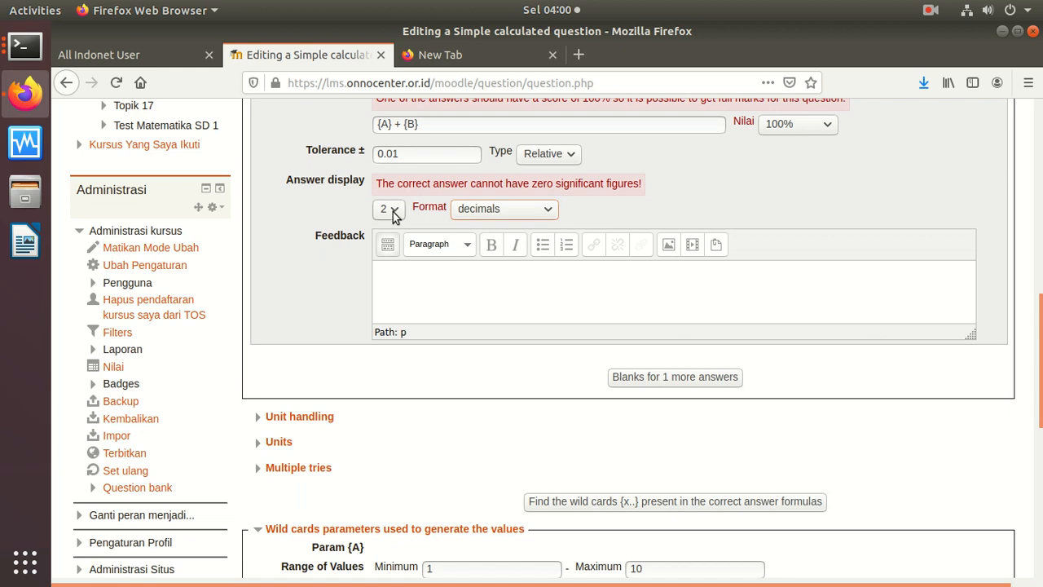
click(394, 214)
click(388, 235)
drag(1040, 331, 1011, 509)
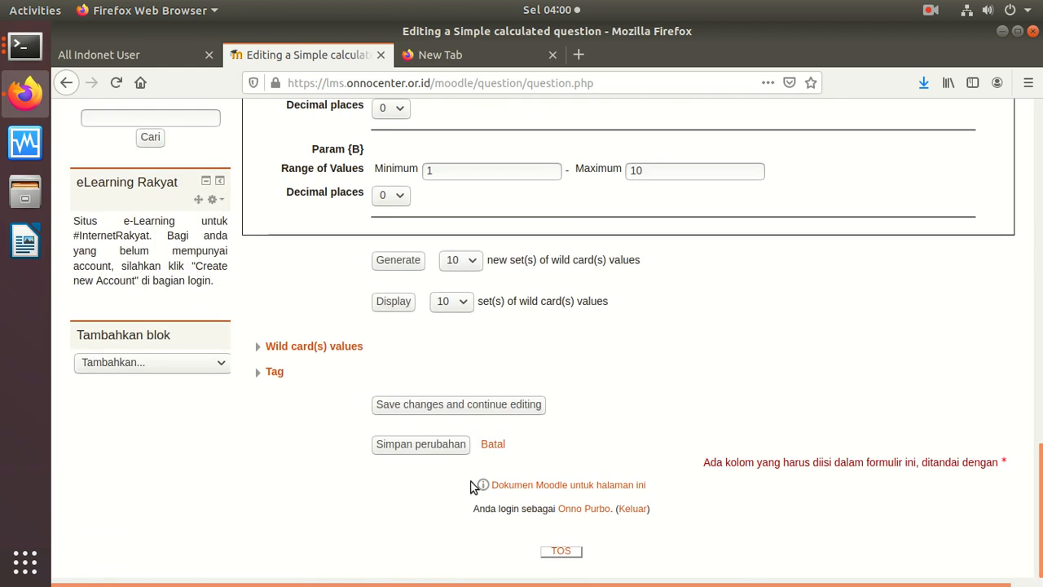
Step: Save Mat + and preview it, submitting 66 for 4 + 2 = ? to see it marked wrong
click(422, 448)
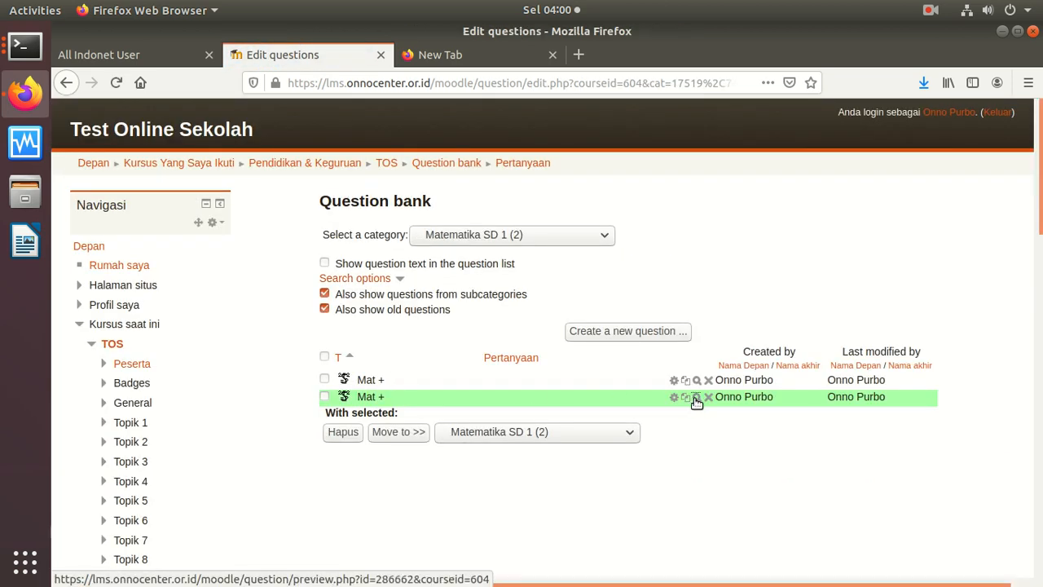
click(697, 398)
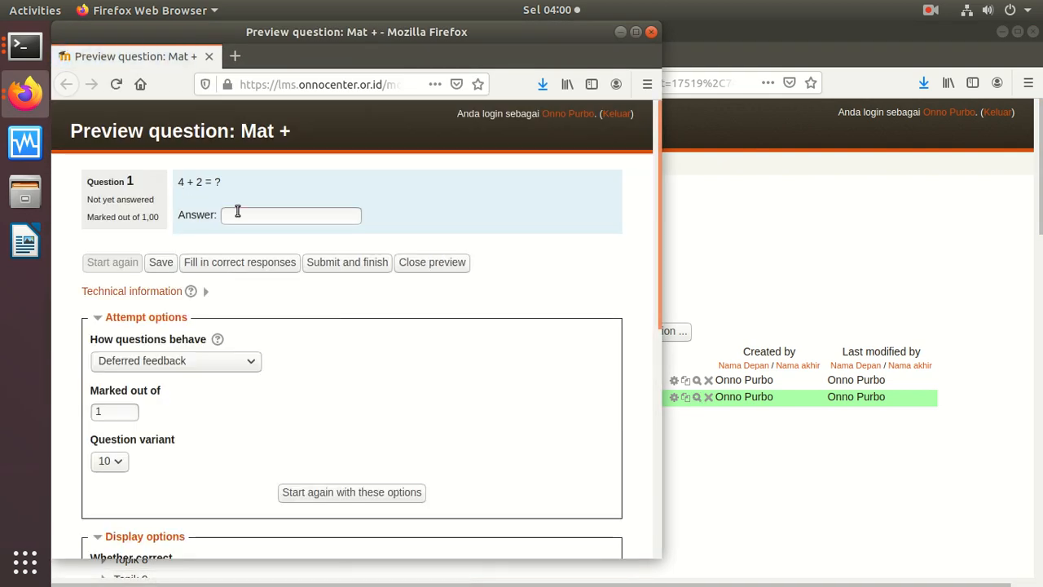
text(66)
click(342, 263)
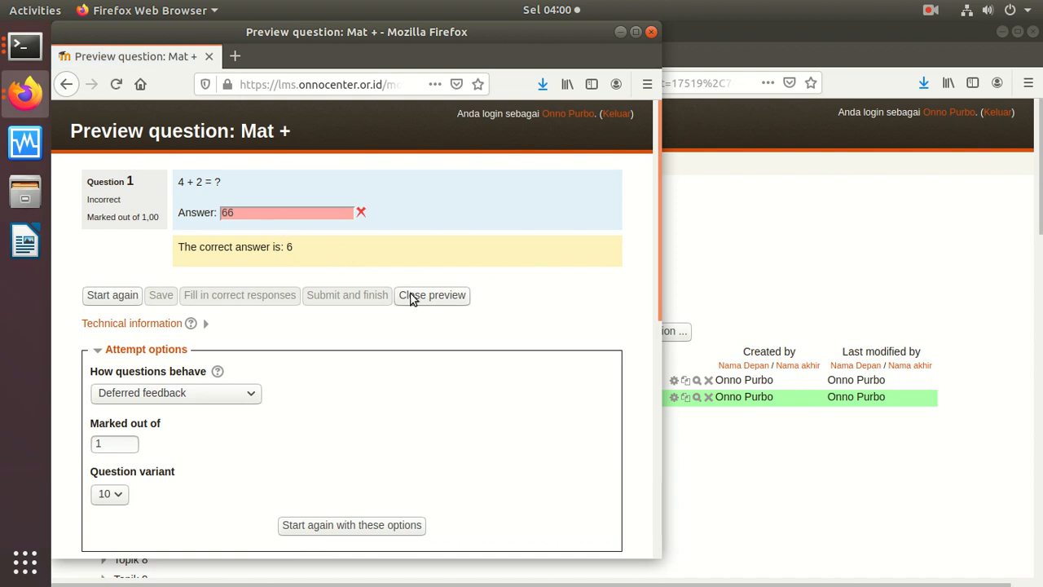
click(112, 295)
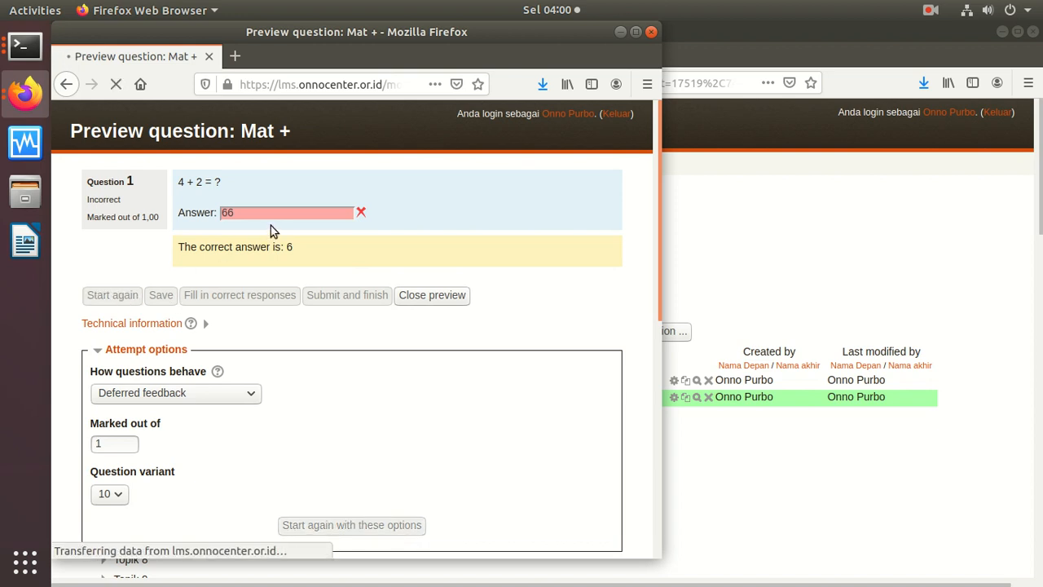
Step: Restart the preview, submit 6 as the correct answer, then close the preview
click(294, 216)
text(6)
click(330, 265)
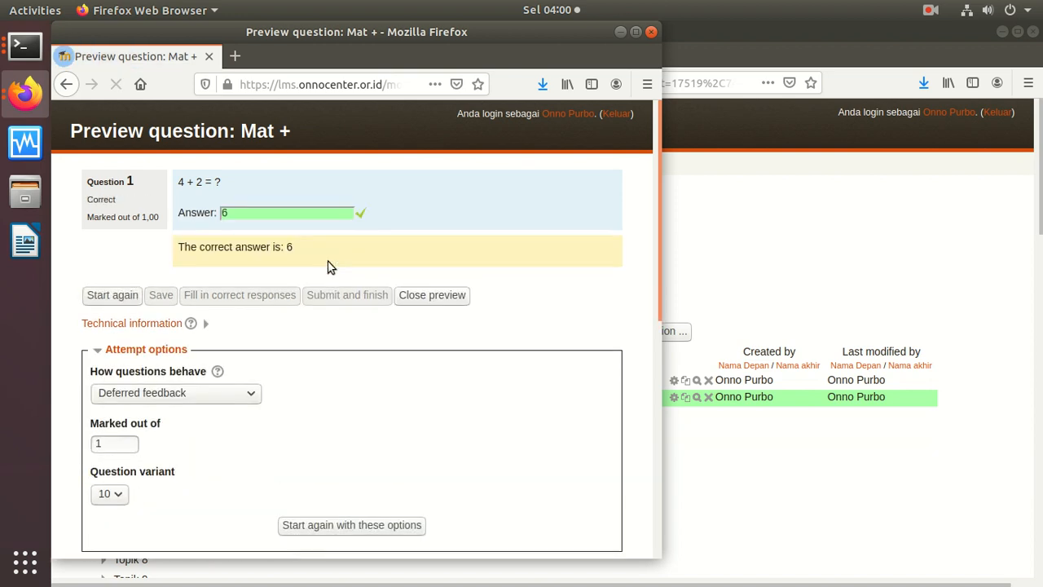
click(119, 295)
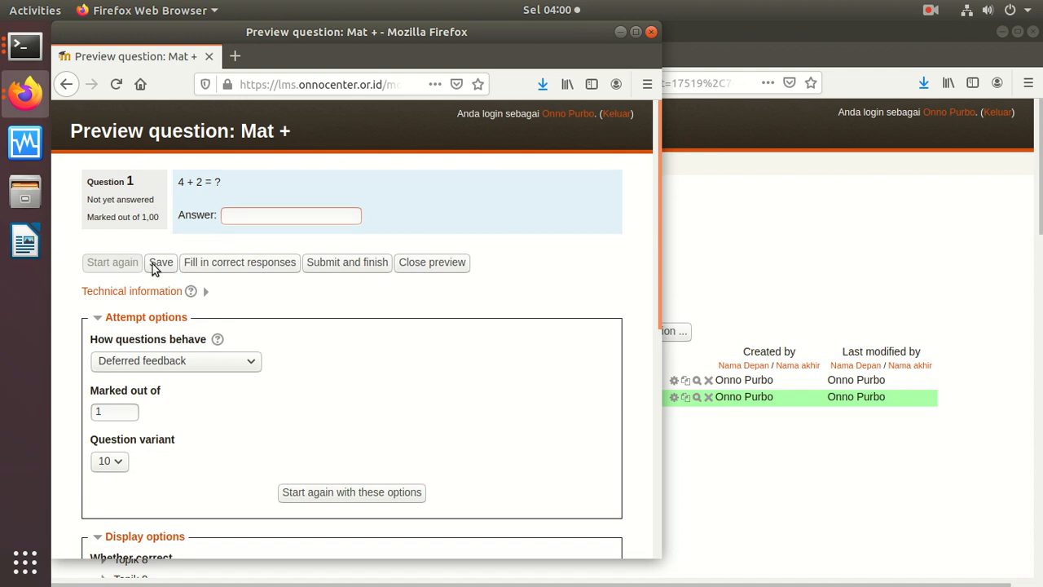
click(427, 268)
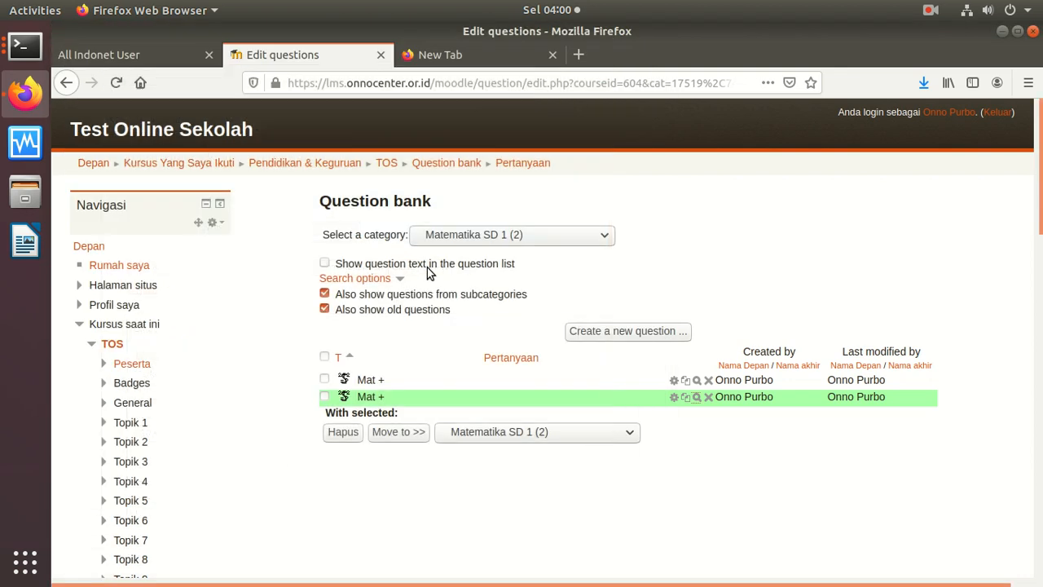
Step: Preview another Mat + variant, submit 5 for 4 + 1 = ?, and close the preview window
click(697, 397)
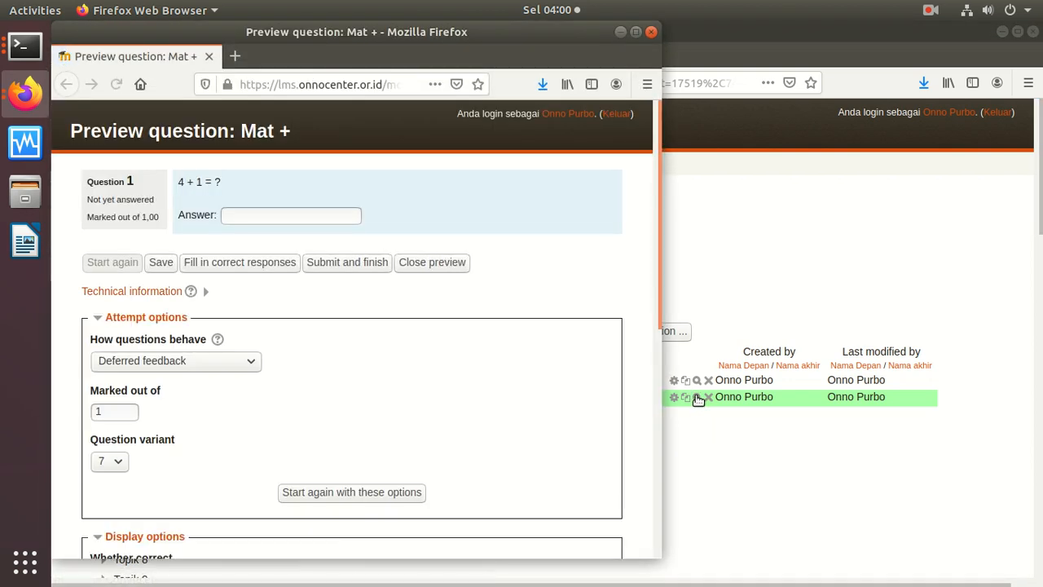
text(5)
click(356, 265)
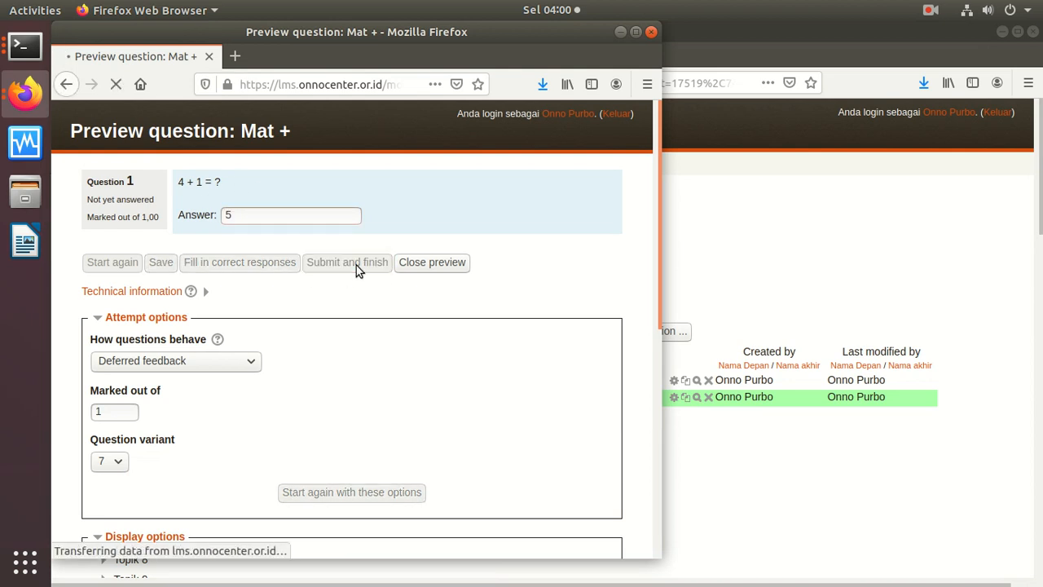
click(651, 32)
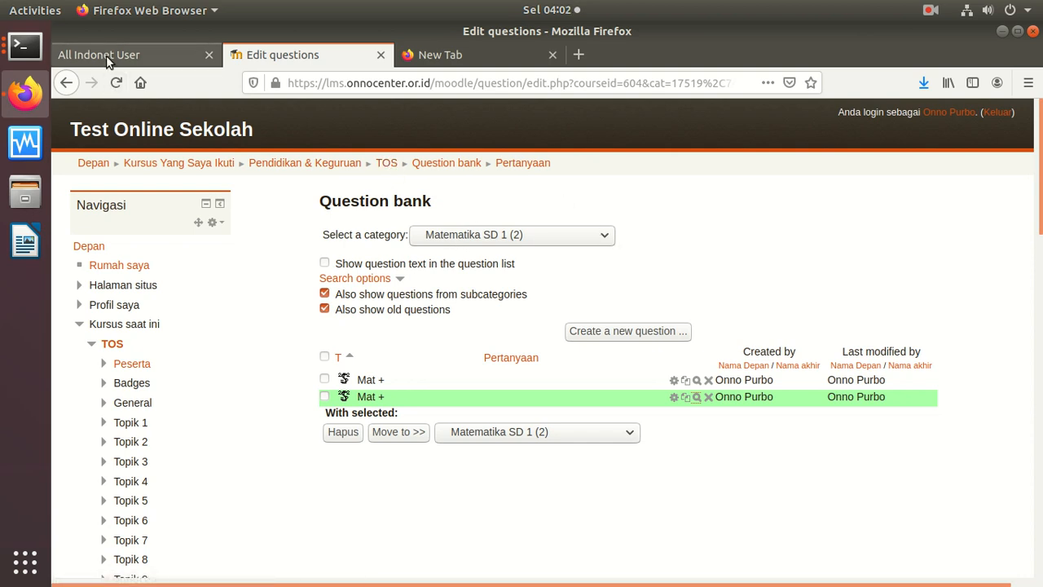
click(24, 46)
click(147, 83)
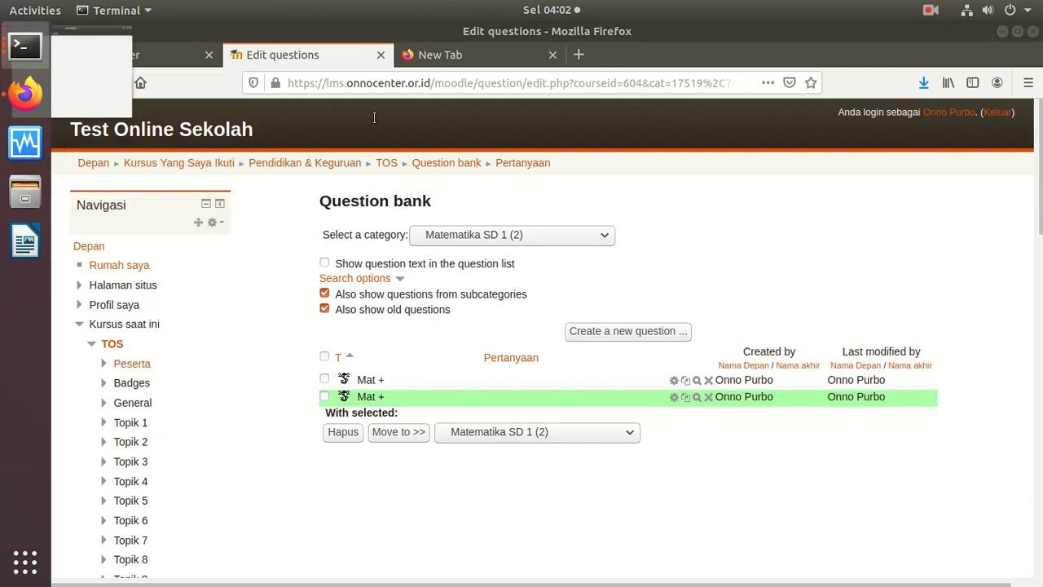
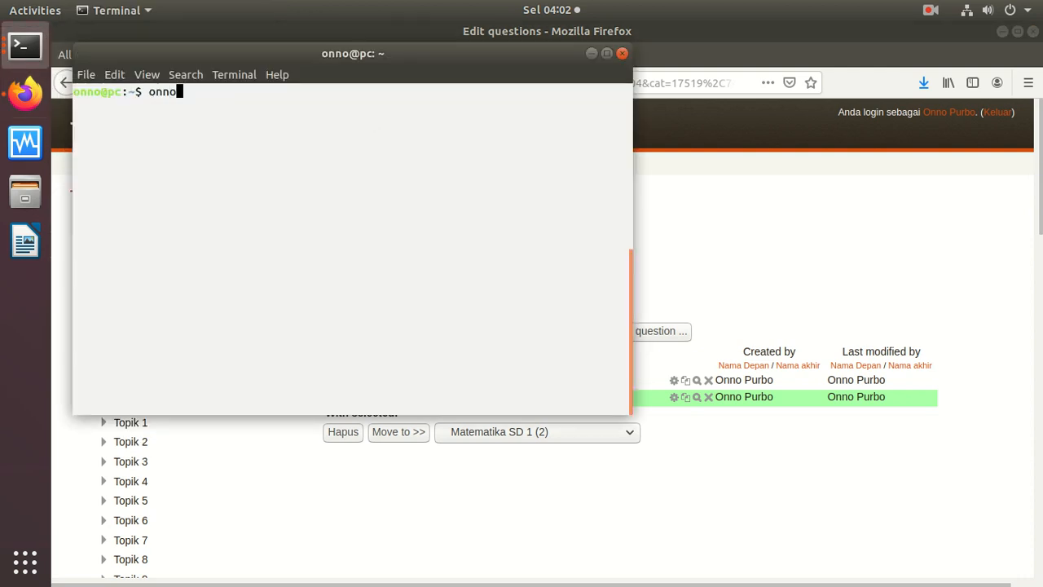
click(687, 211)
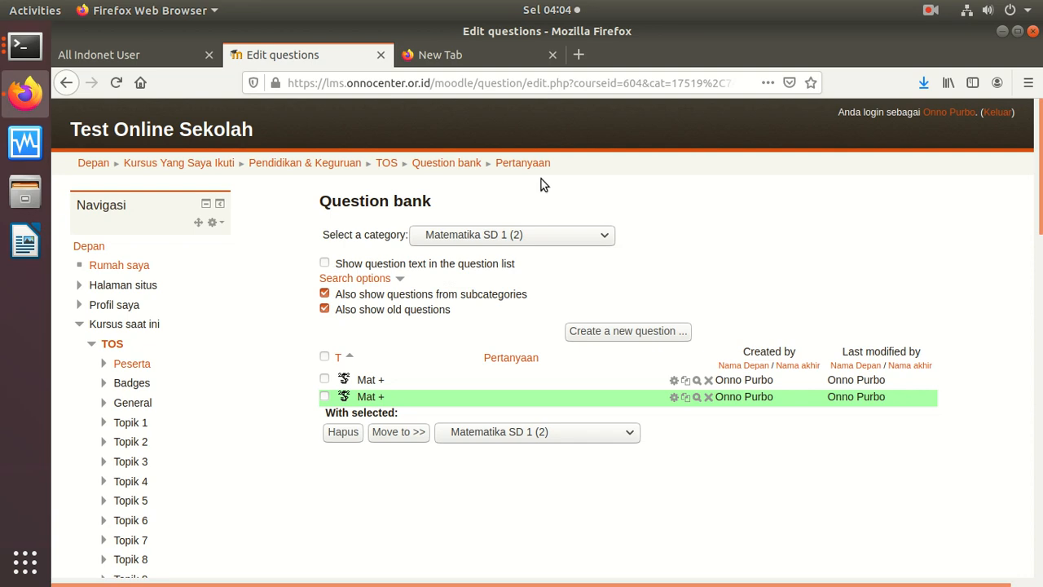
click(929, 11)
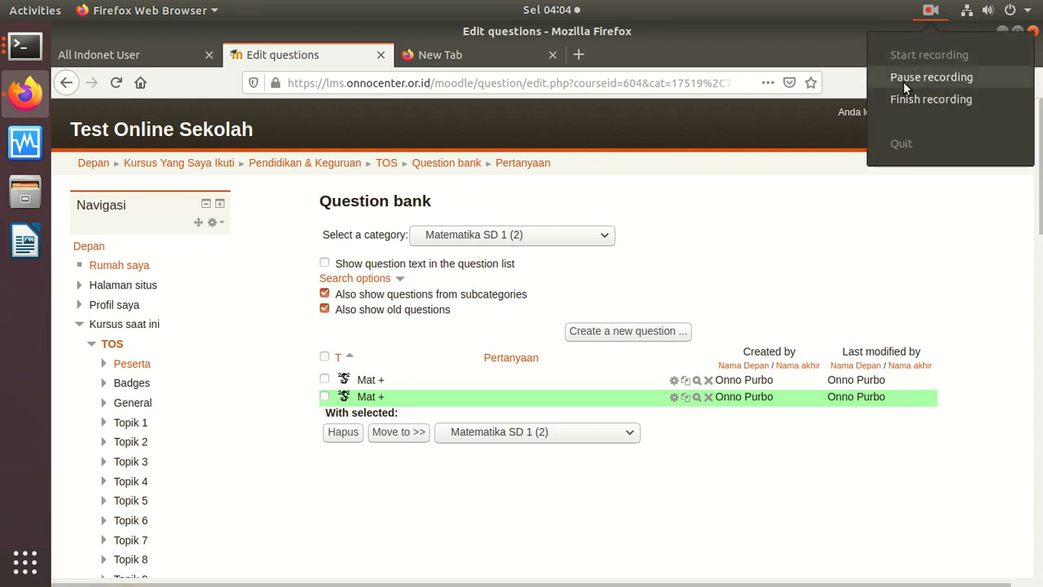